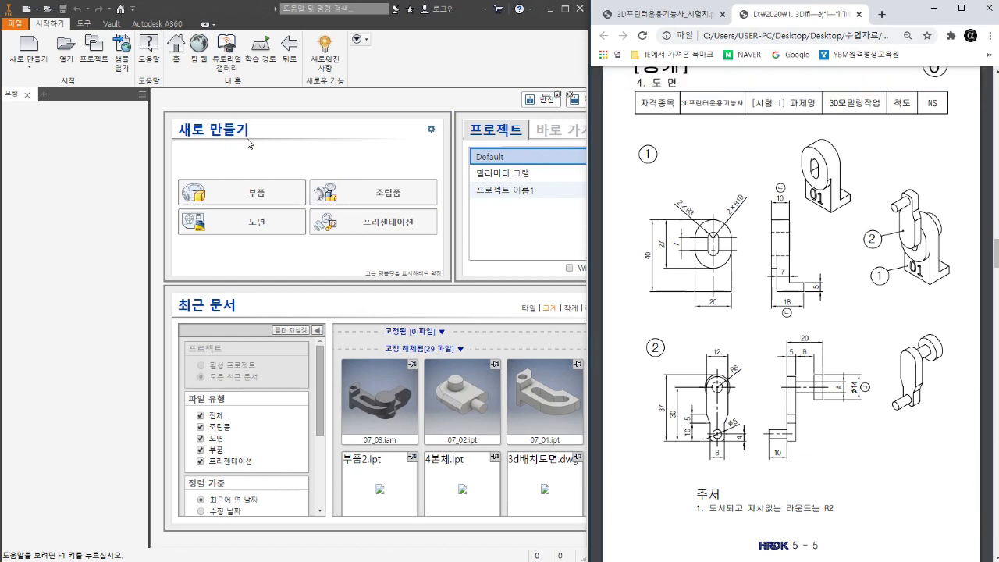
Create a new part from the standard template and accept the style conflict notice.
left_click(247, 194)
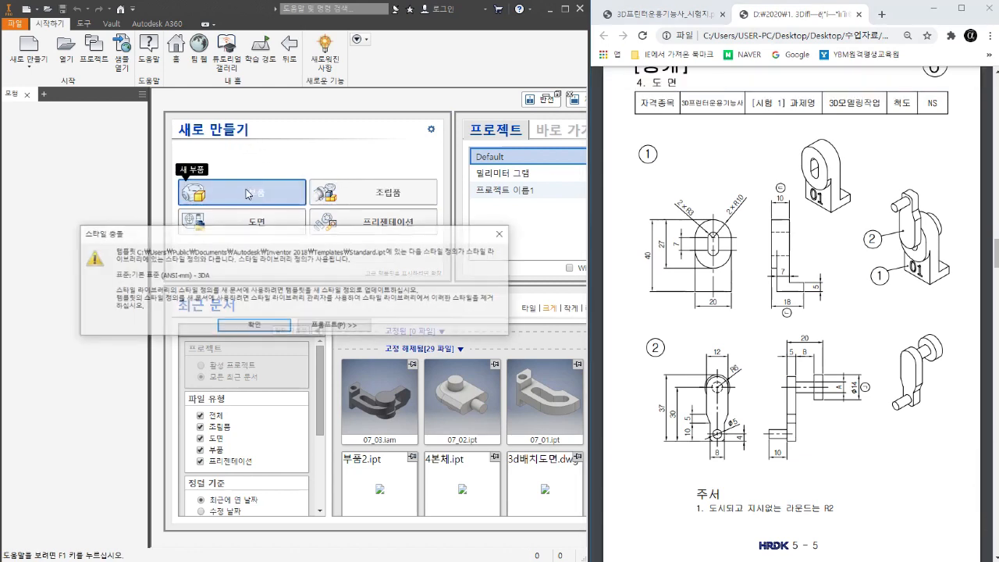
left_click(260, 327)
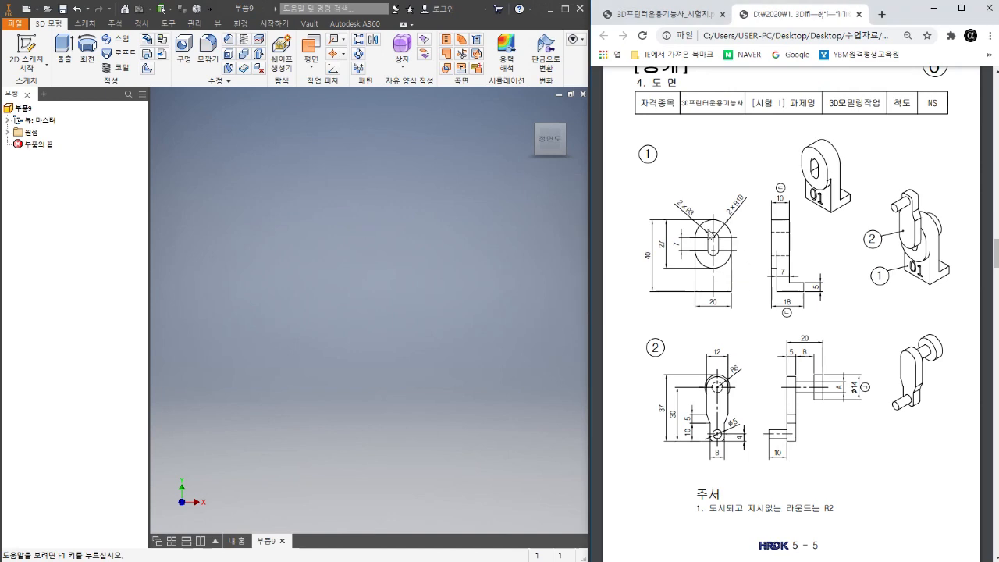
Examine the dimensioned front and side views of part 1 in the PDF drawing.
scroll(707, 234, "up", 2, "ctrl")
scroll(656, 247, "up", 1, "ctrl")
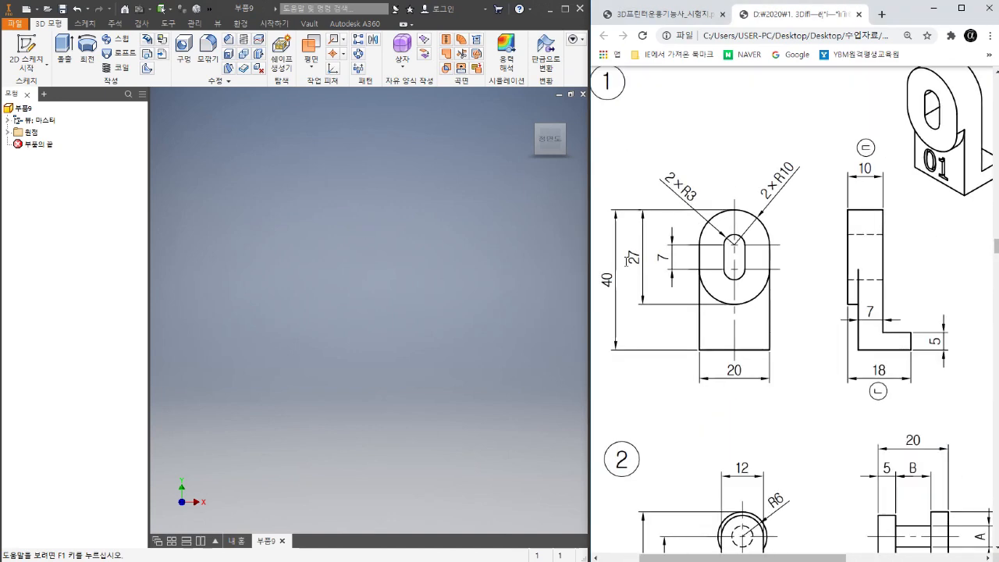
scroll(756, 331, "left", 2)
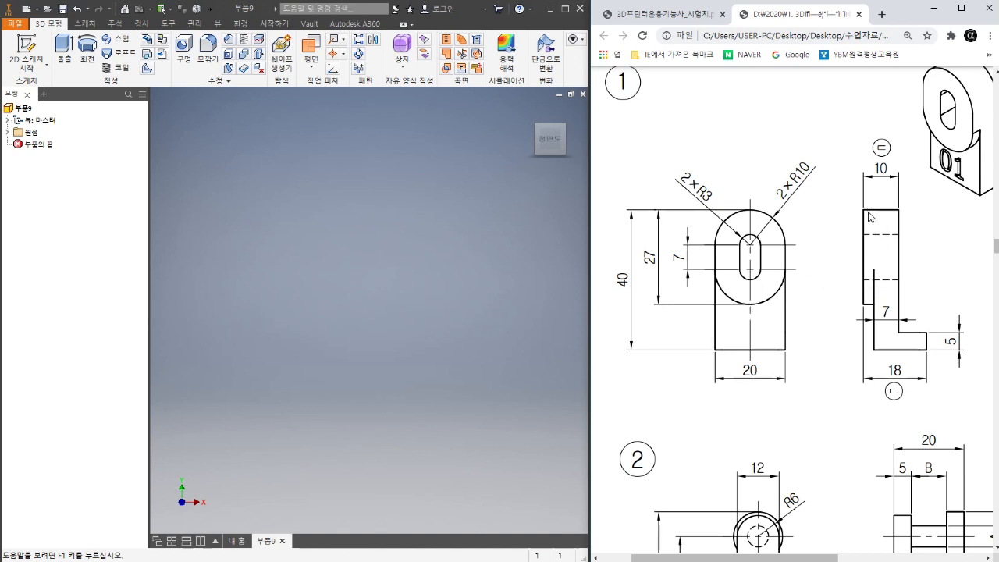
mouse_move(859, 203)
left_mouse_down()
mouse_move(854, 304)
mouse_move(874, 352)
mouse_move(904, 353)
mouse_move(902, 209)
mouse_move(869, 215)
left_mouse_up()
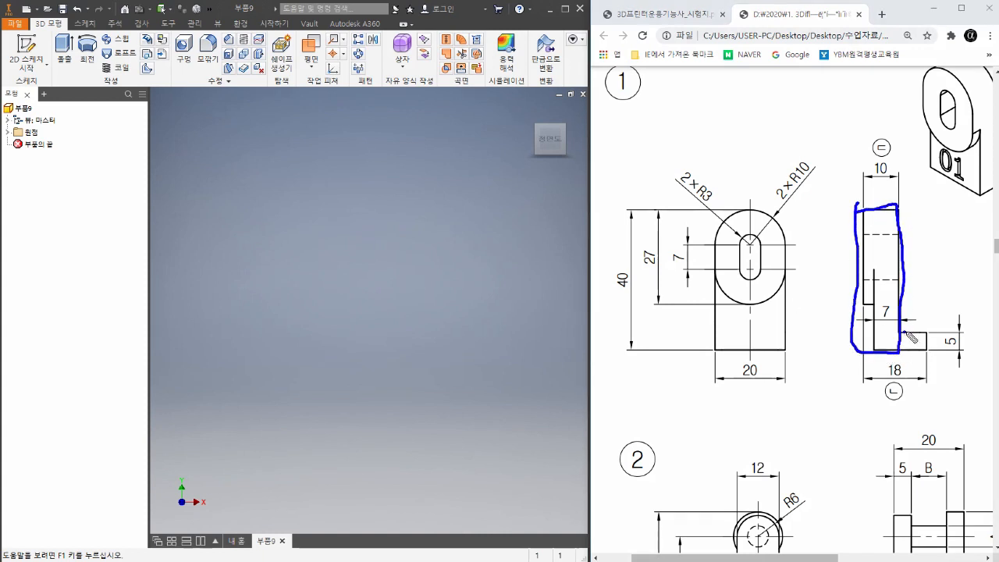
mouse_move(907, 334)
left_mouse_down()
mouse_move(931, 333)
mouse_move(920, 353)
mouse_move(903, 355)
left_mouse_up()
key("Escape")
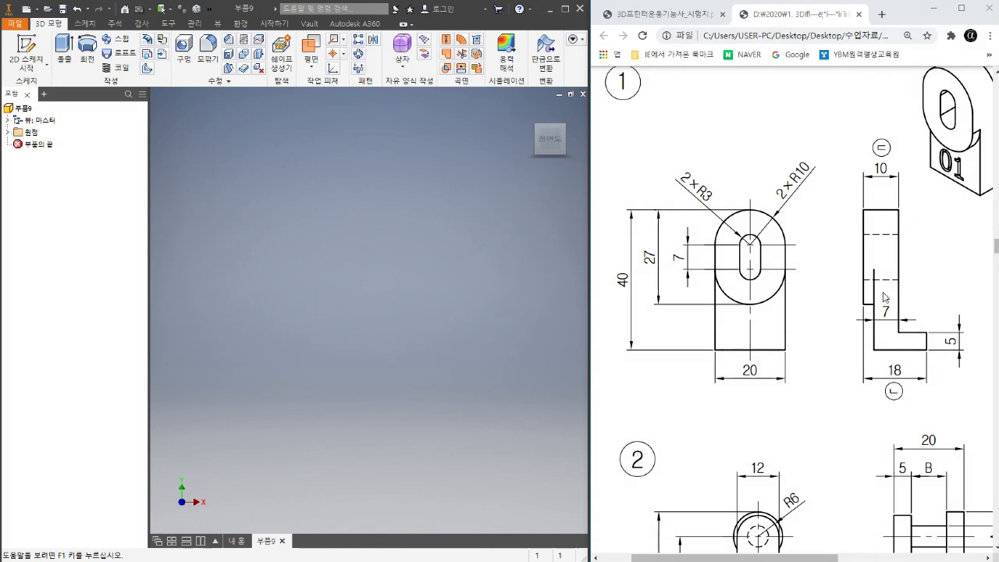
Start a new 2D sketch on the front XY origin plane.
right_click(305, 250)
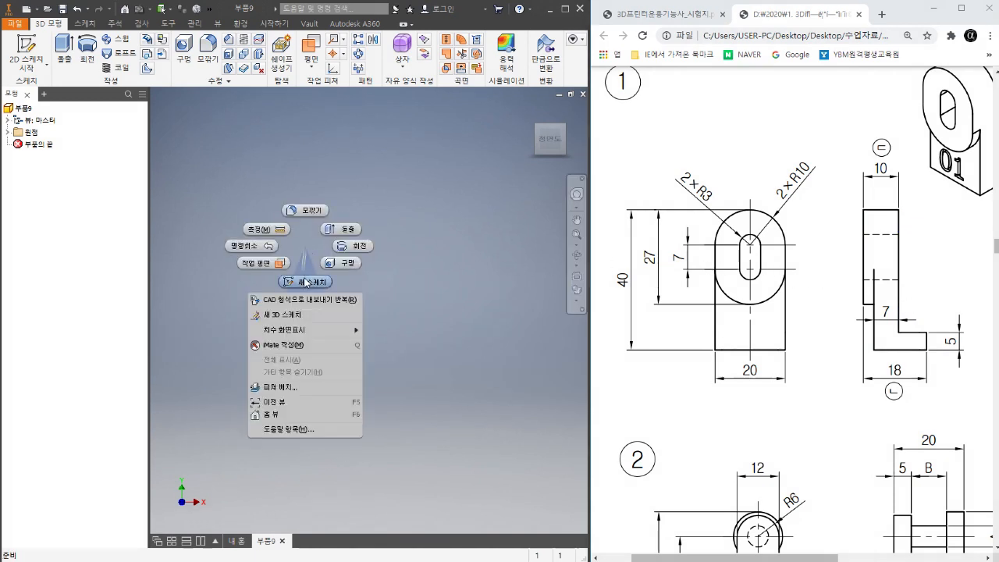
left_click(306, 282)
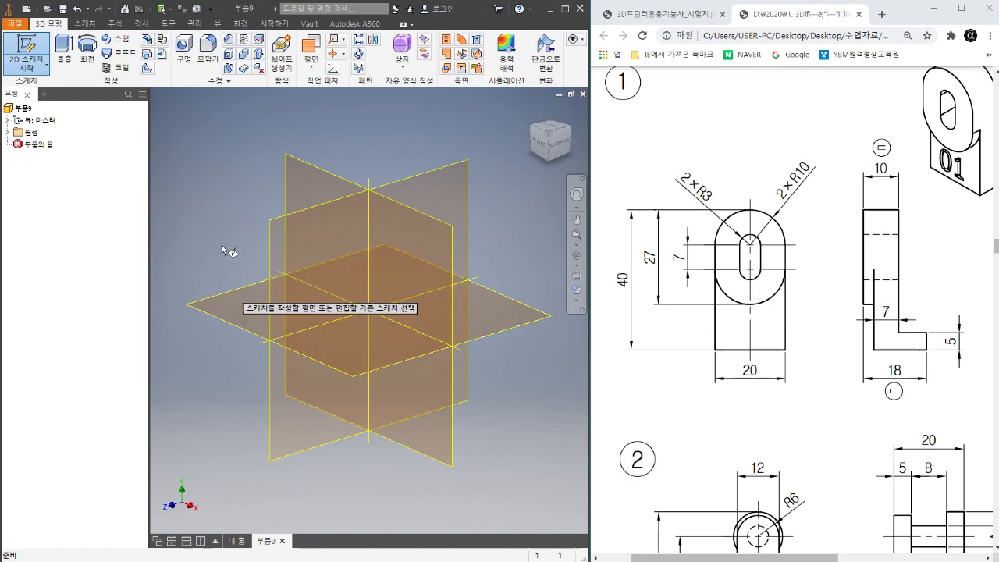
left_click(306, 178)
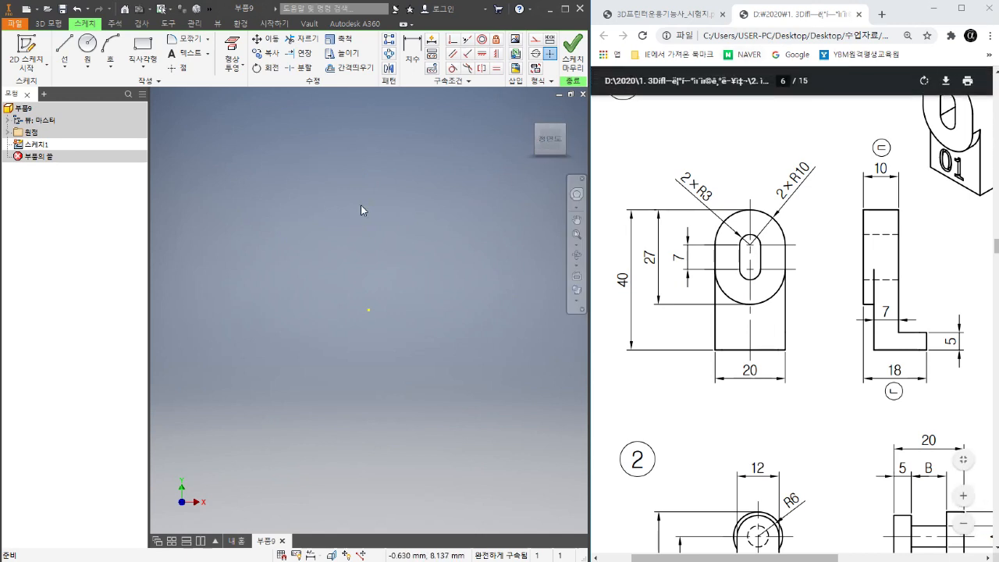
Sketch a vertical center-to-center slot downward from the origin, about 5.2 mm between centers and about 3.6 mm wide.
left_click(143, 72)
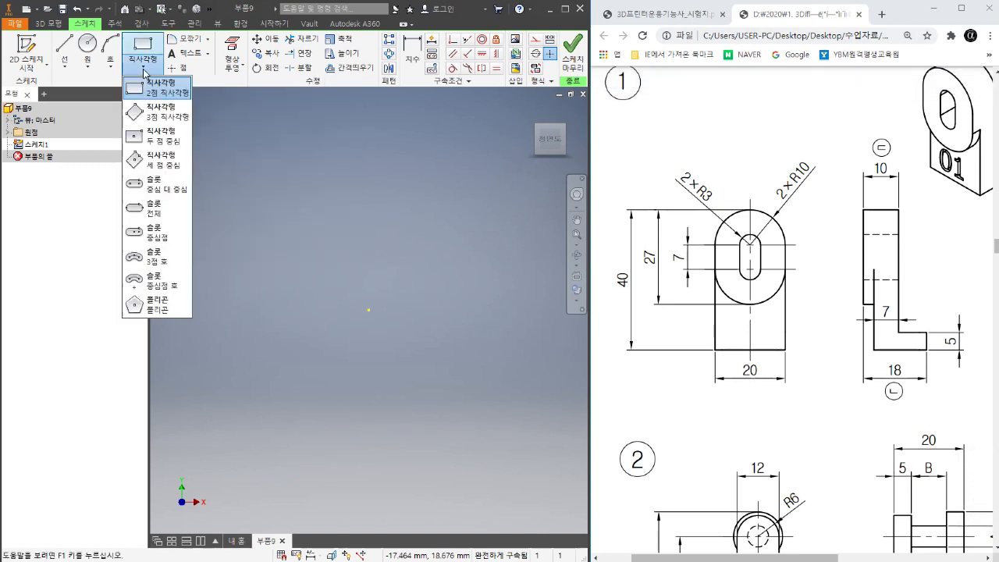
left_click(158, 185)
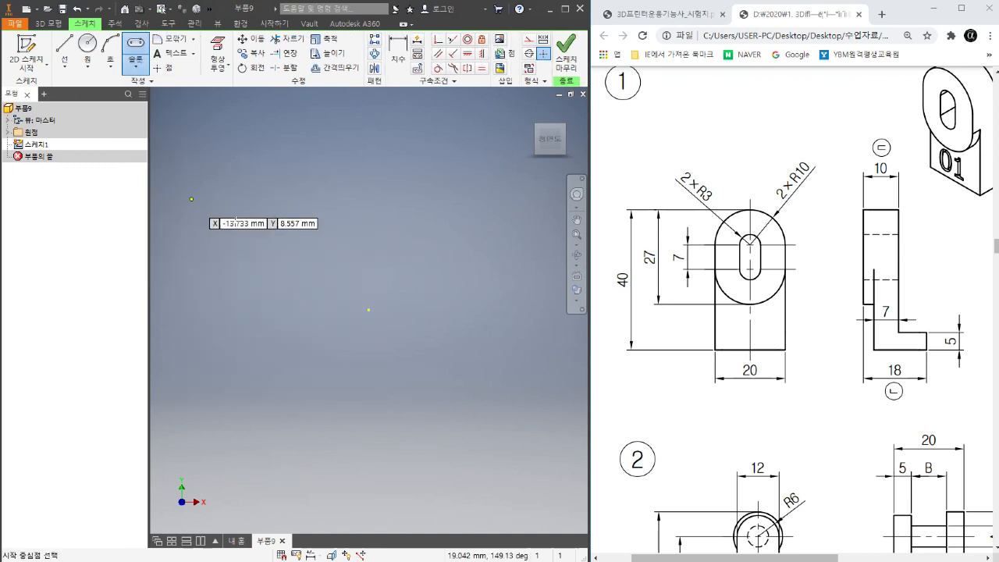
left_click(368, 310)
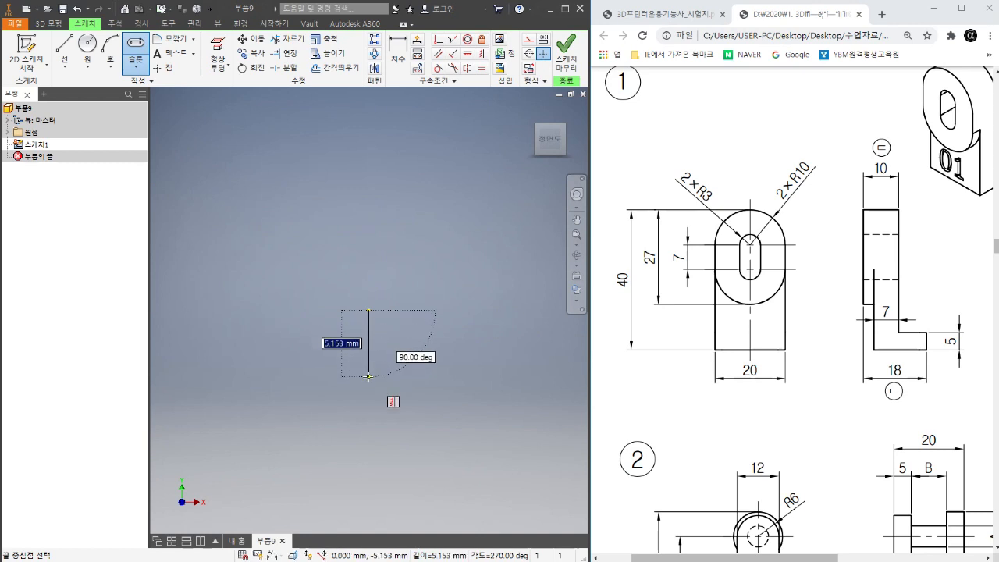
left_click(368, 377)
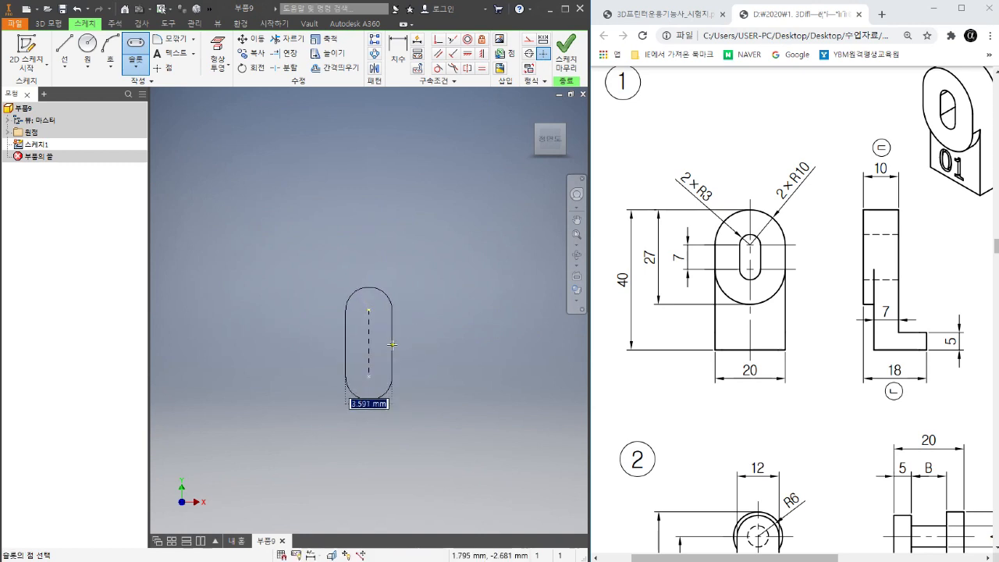
left_click(391, 345)
scroll(436, 285, "down", 3)
scroll(423, 323, "up", 3)
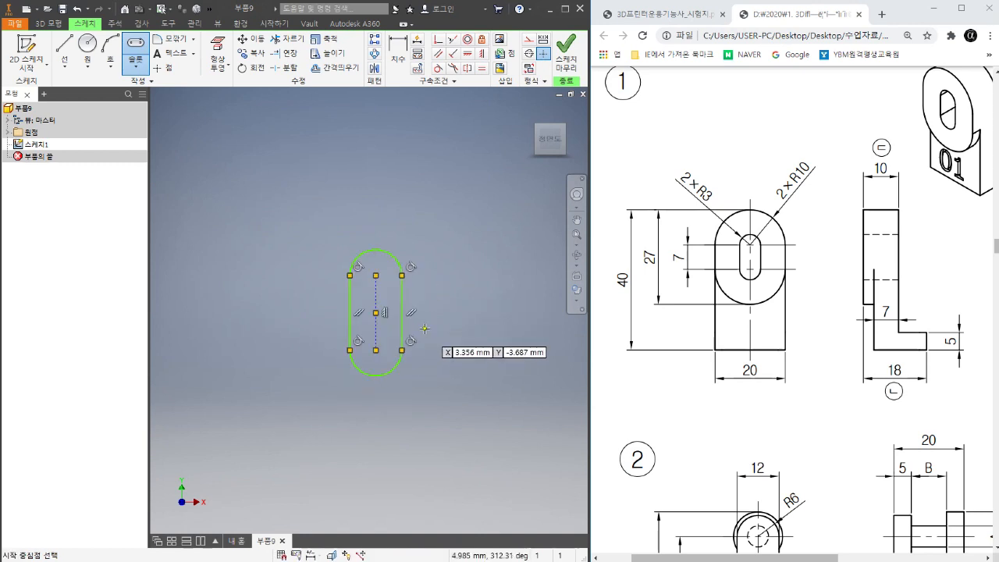
right_click(445, 283)
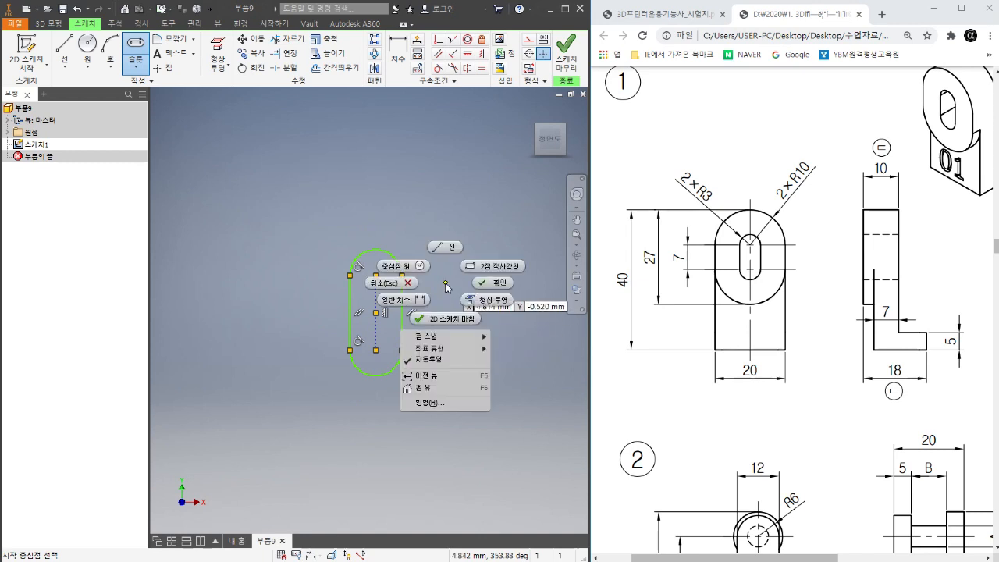
left_click(486, 280)
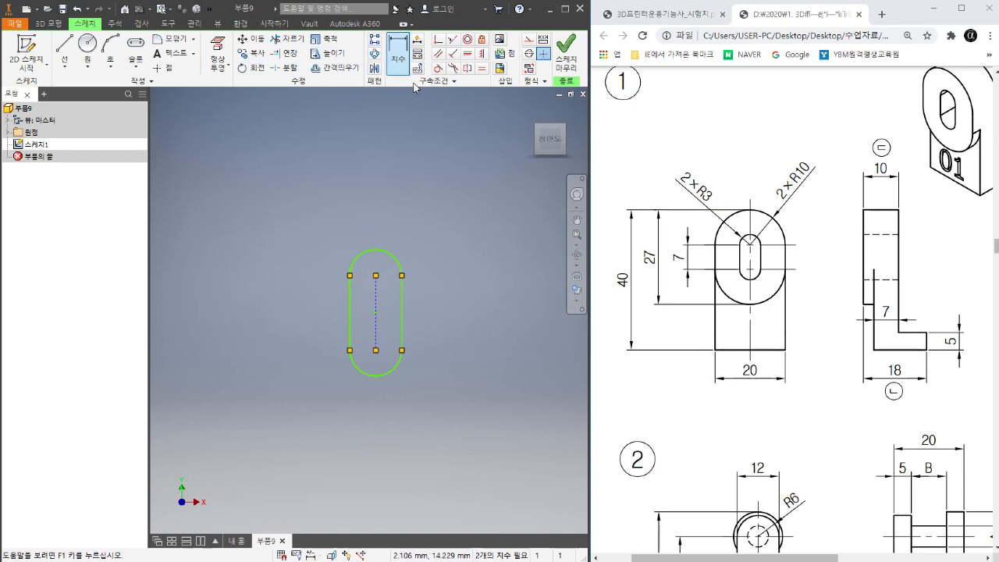
Dimension the radius of the slot's upper arc as 3 mm.
left_click(398, 56)
left_click(362, 252)
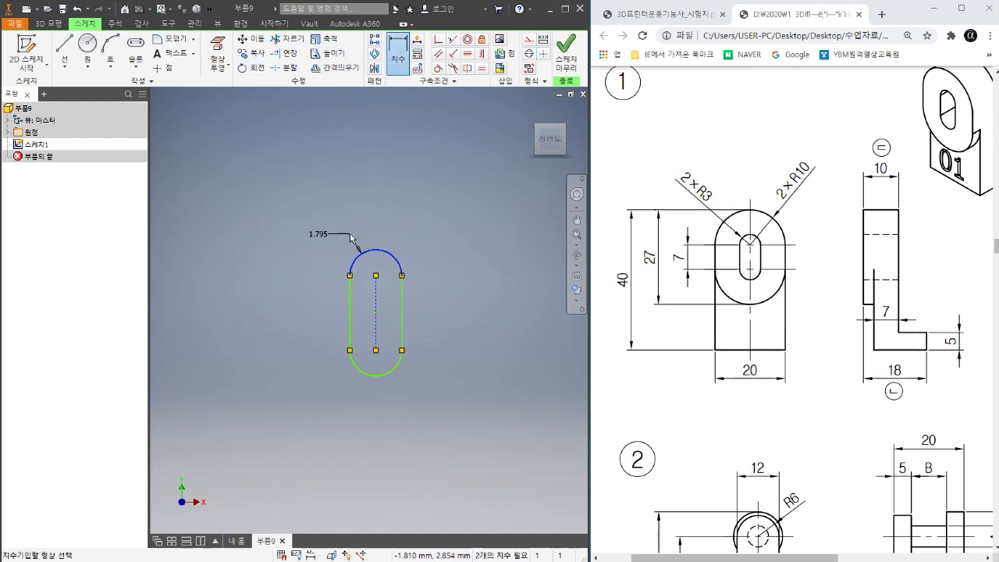
scroll(372, 266, "up", 4)
scroll(372, 265, "up", 3)
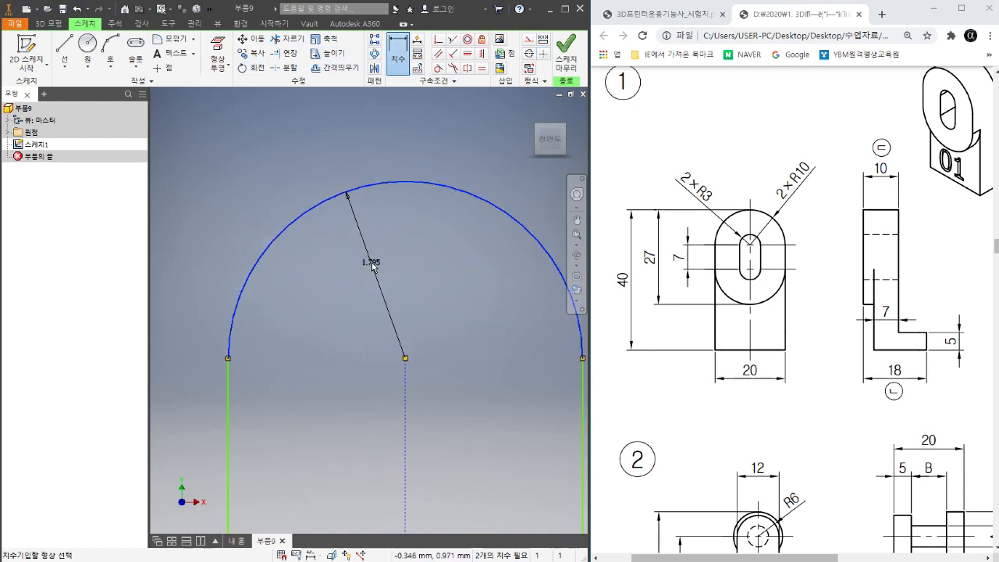
scroll(374, 264, "down", 3)
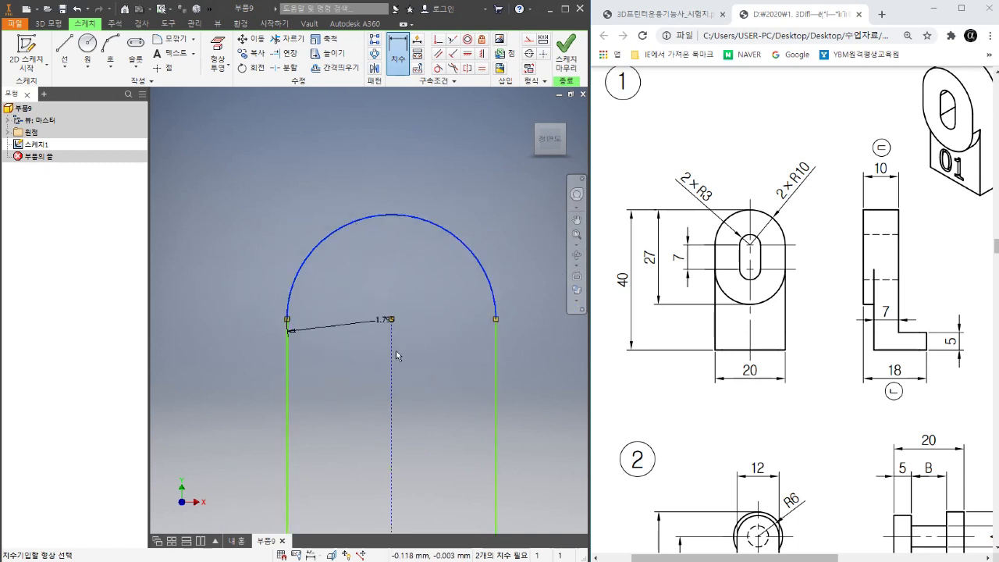
scroll(375, 273, "down", 3)
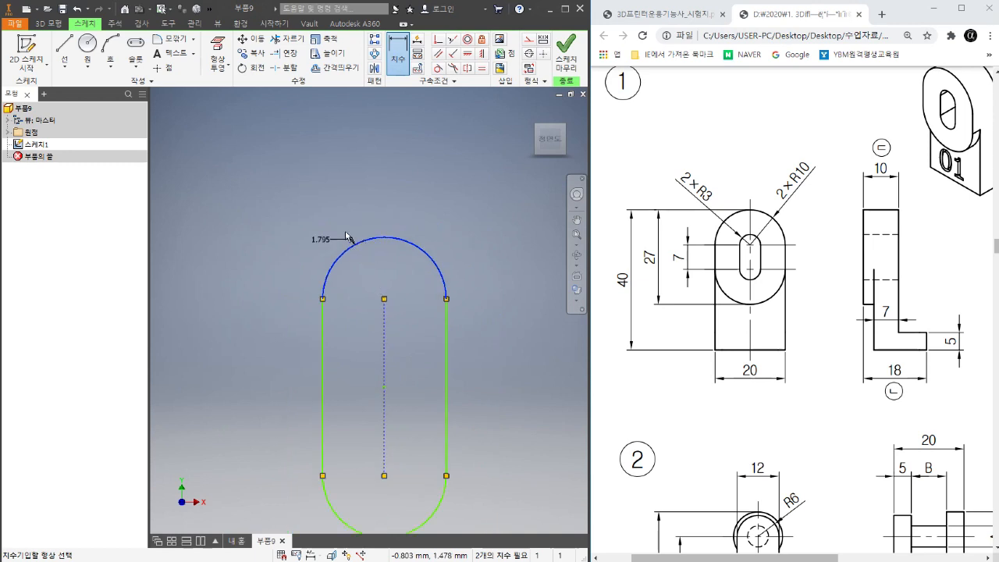
left_click(337, 218)
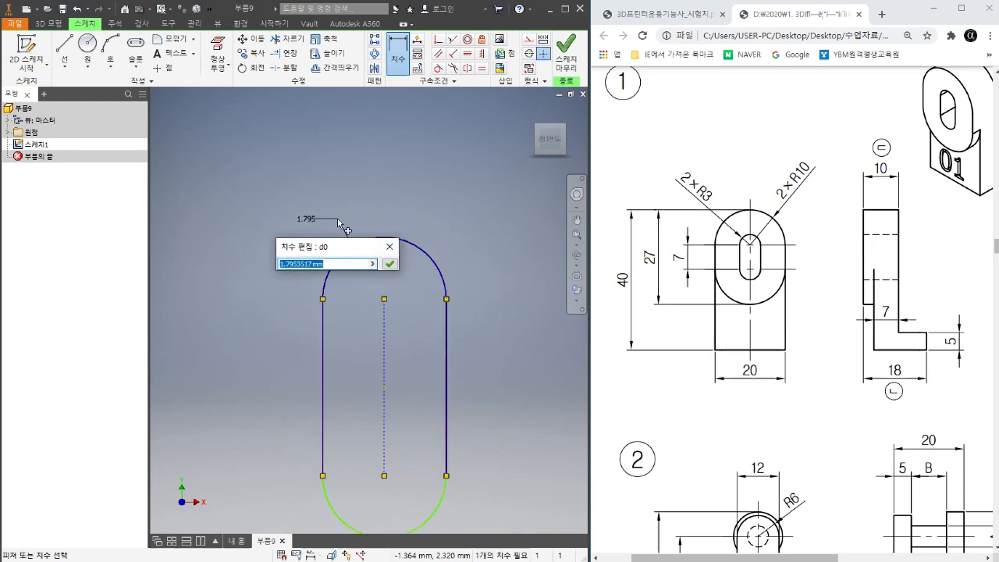
type("3")
key("Return")
scroll(355, 168, "down", 3)
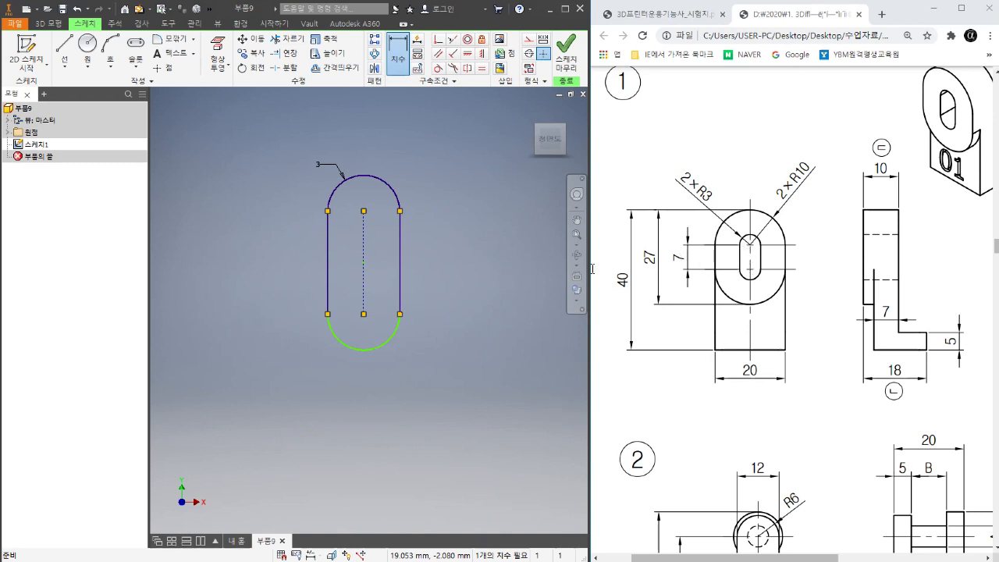
Dimension the slot's straight side as 7 mm.
left_click(328, 251)
left_click(296, 257)
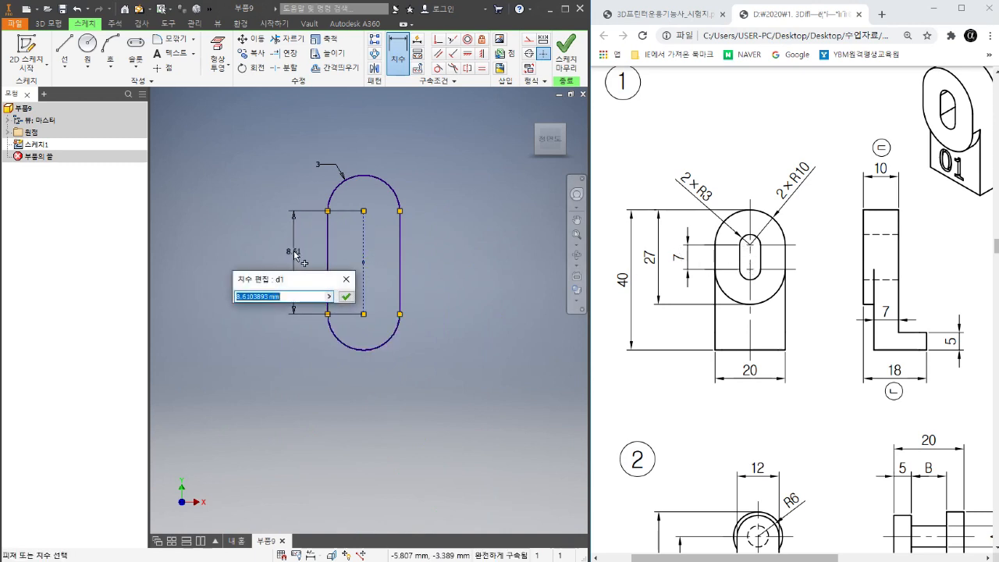
type("7")
key("Return")
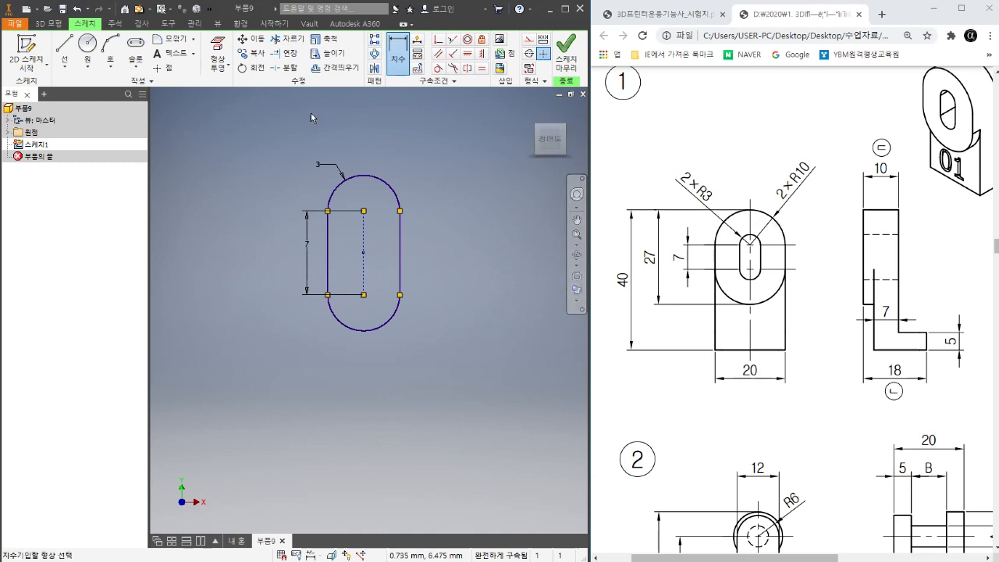
Sketch a larger center-to-center slot around the first one on the same two arc centers, with a radius of about 7.4 mm.
left_click(135, 43)
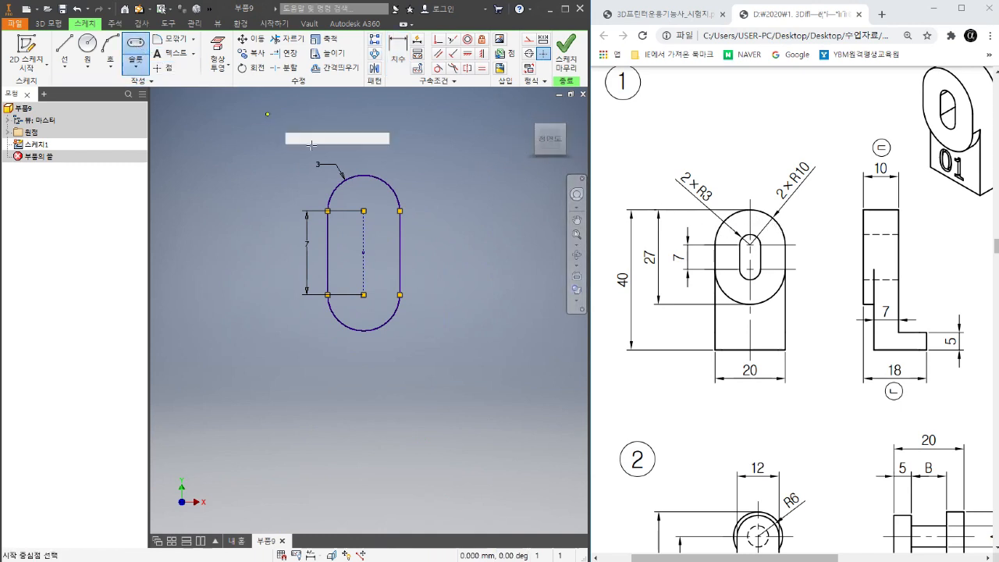
left_click(363, 210)
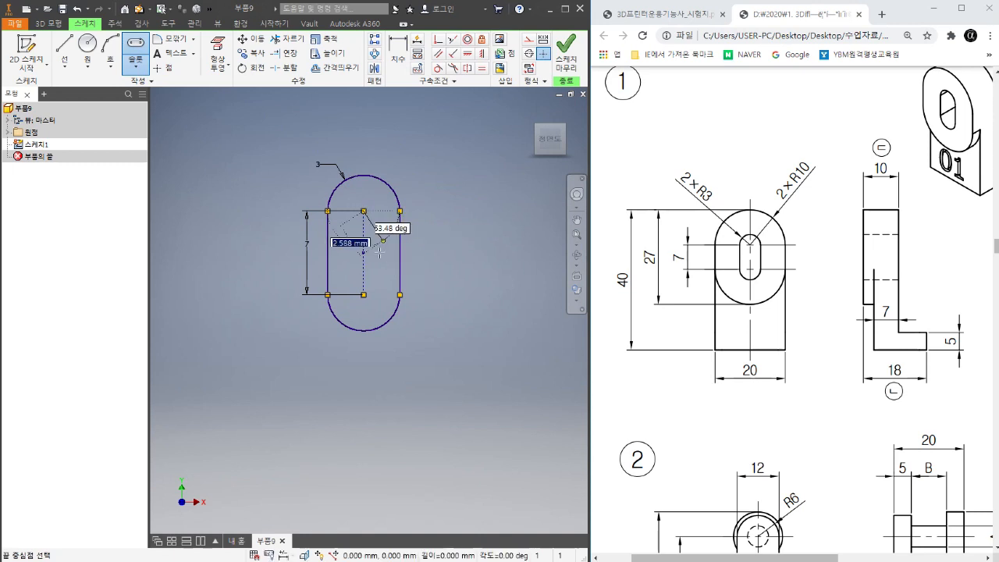
left_click(363, 294)
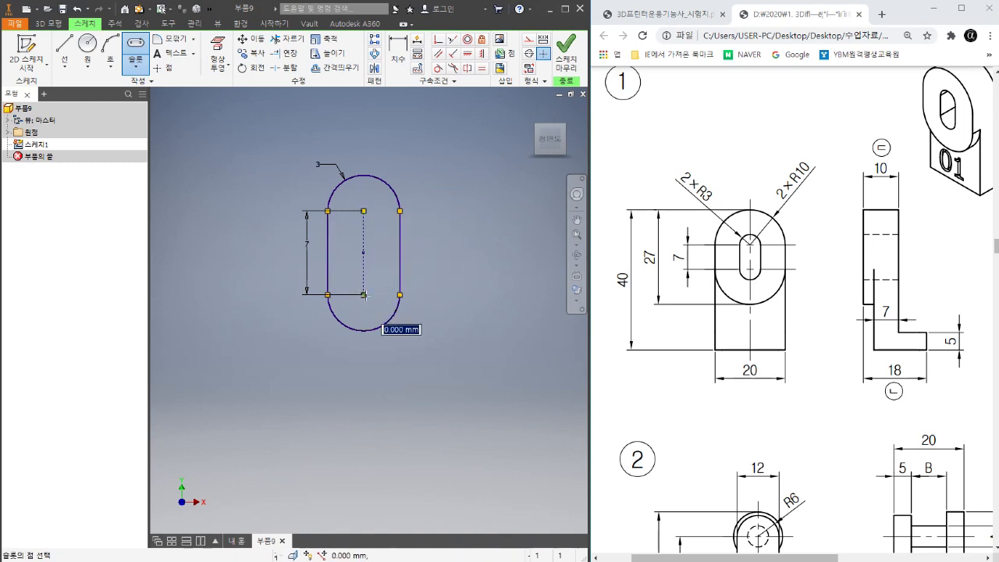
left_click(453, 248)
right_click(429, 223)
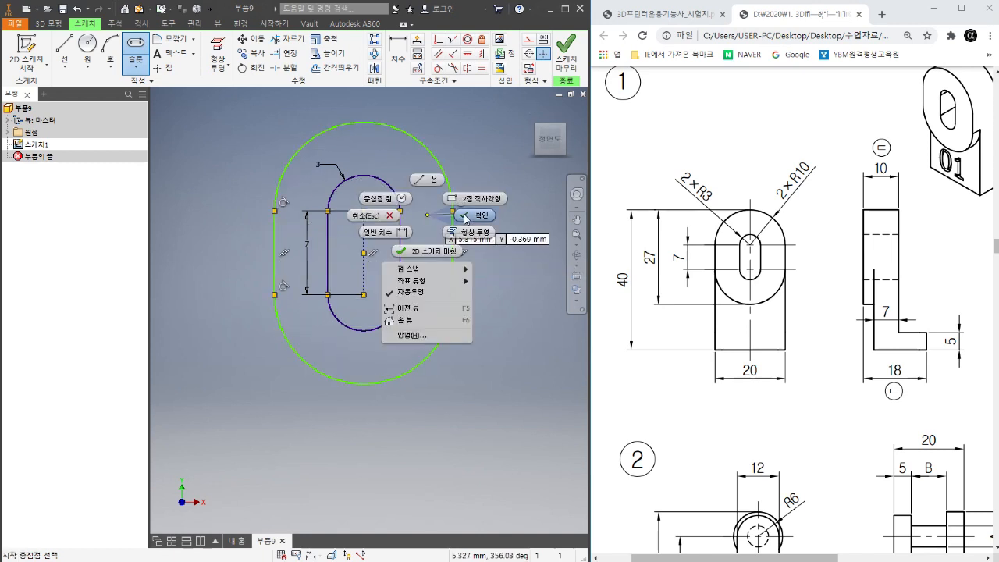
left_click(465, 219)
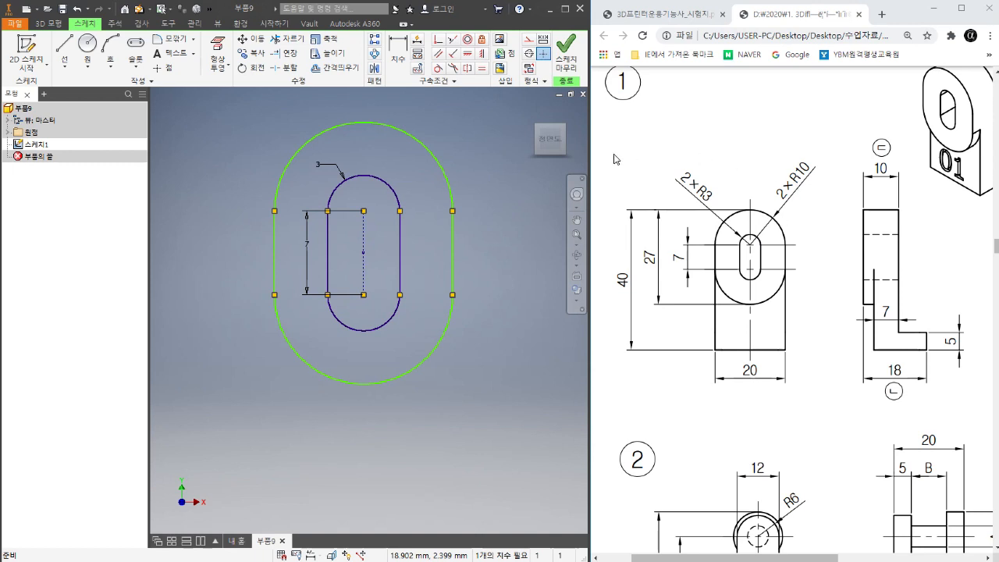
Dimension the radius of the outer slot's upper arc as 10 mm.
left_click(412, 70)
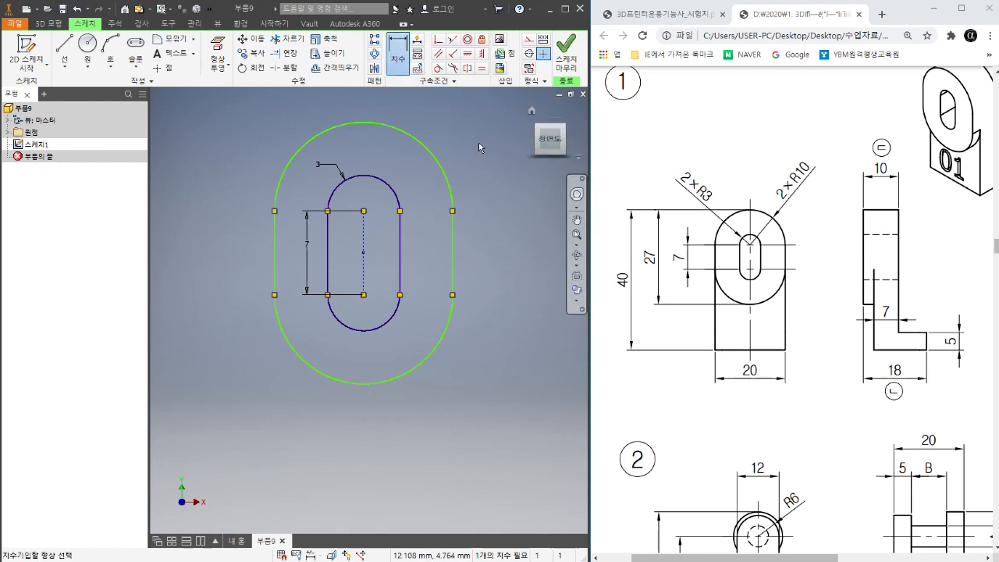
left_click(428, 142)
left_click(439, 135)
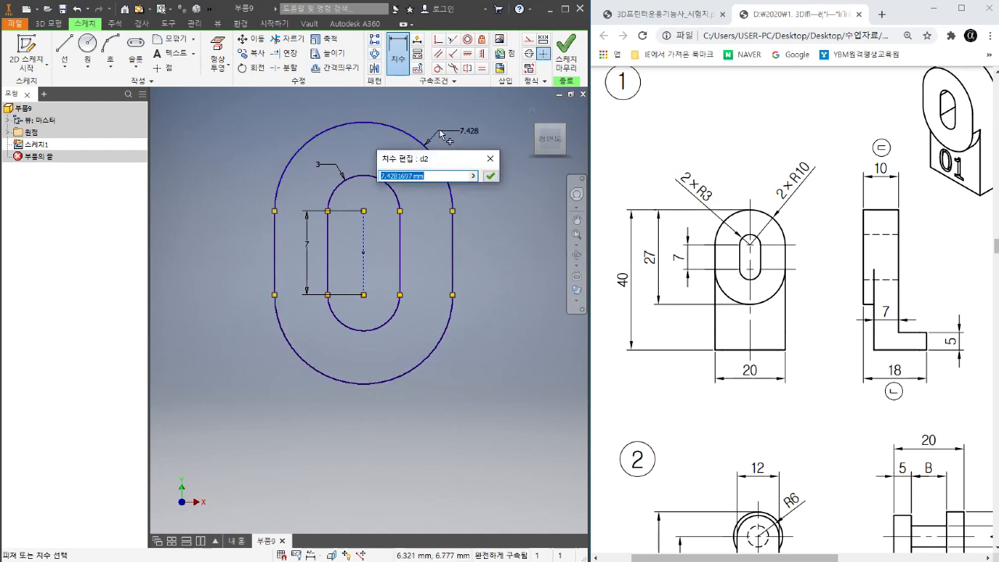
type("10")
key("Return")
scroll(455, 222, "down", 2)
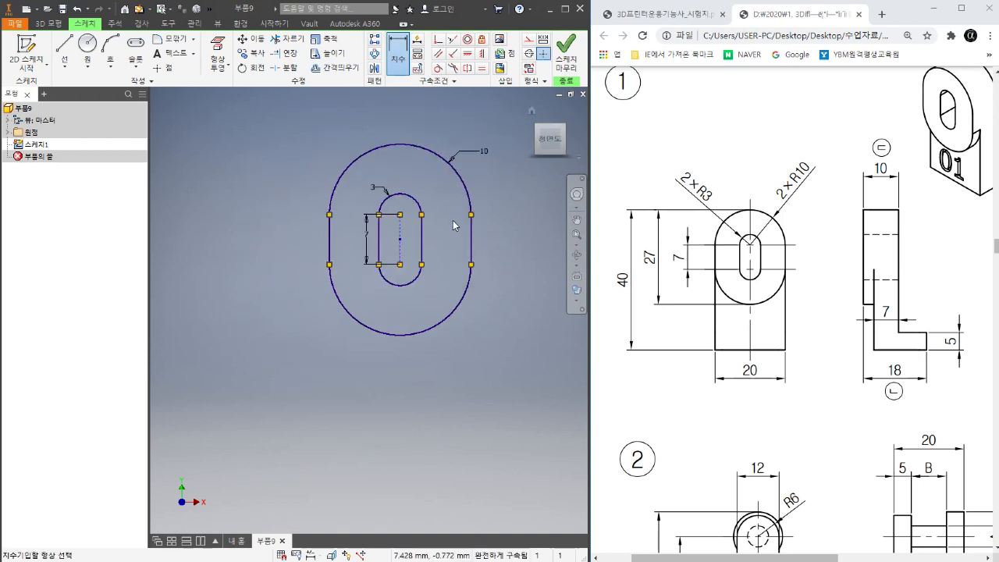
right_click(455, 217)
left_click(494, 211)
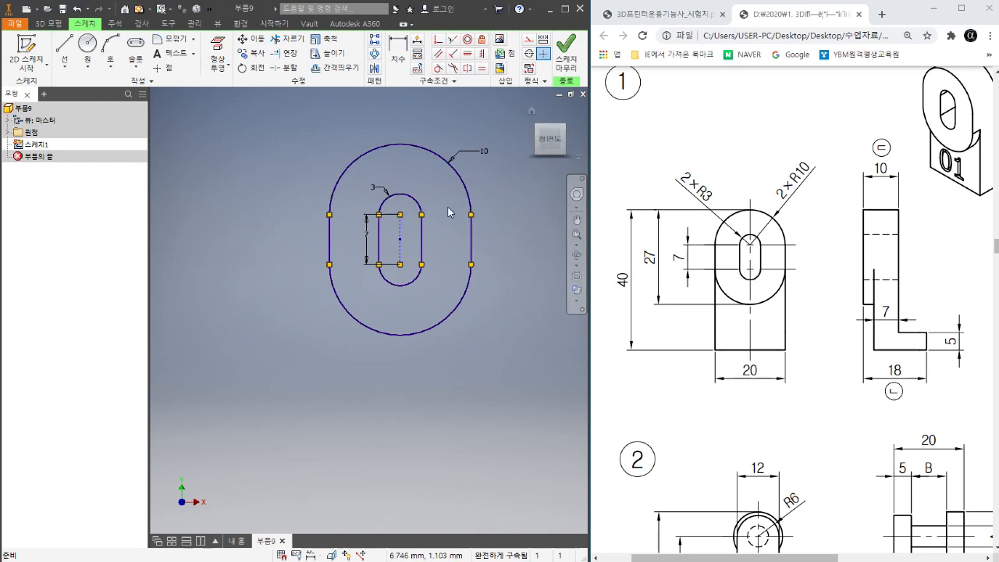
Undo the outer slot together with its radius dimension, keeping only the inner slot.
key("ctrl+z")
key("ctrl+z")
key("ctrl+z")
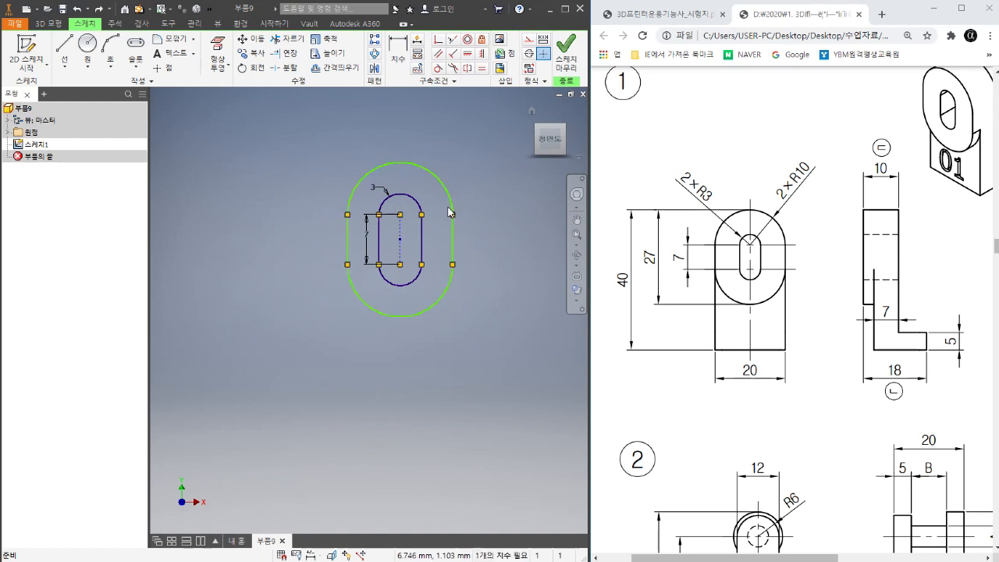
scroll(434, 201, "up", 2)
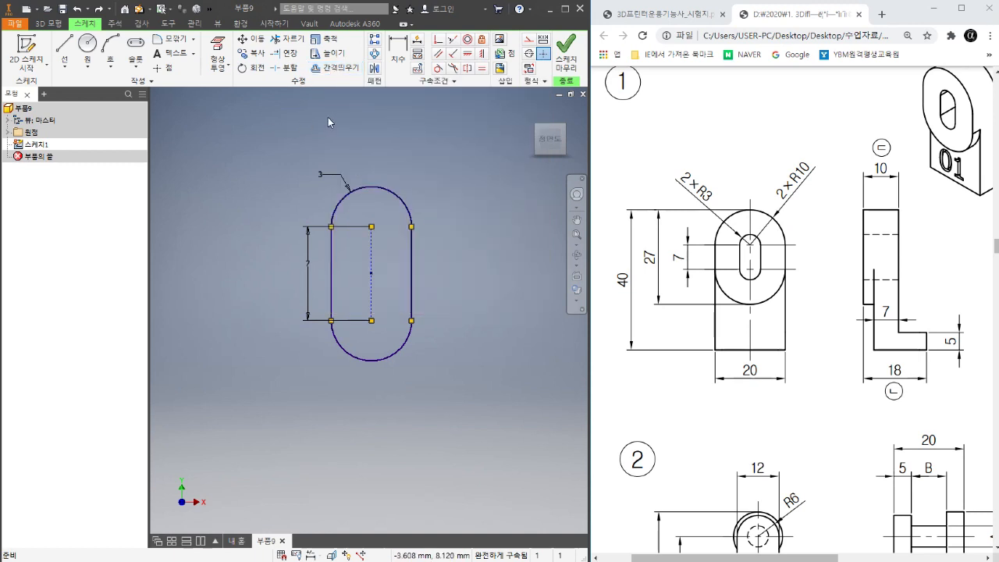
Offset the inner slot outward by 7 mm to form the outer slot.
left_click(348, 70)
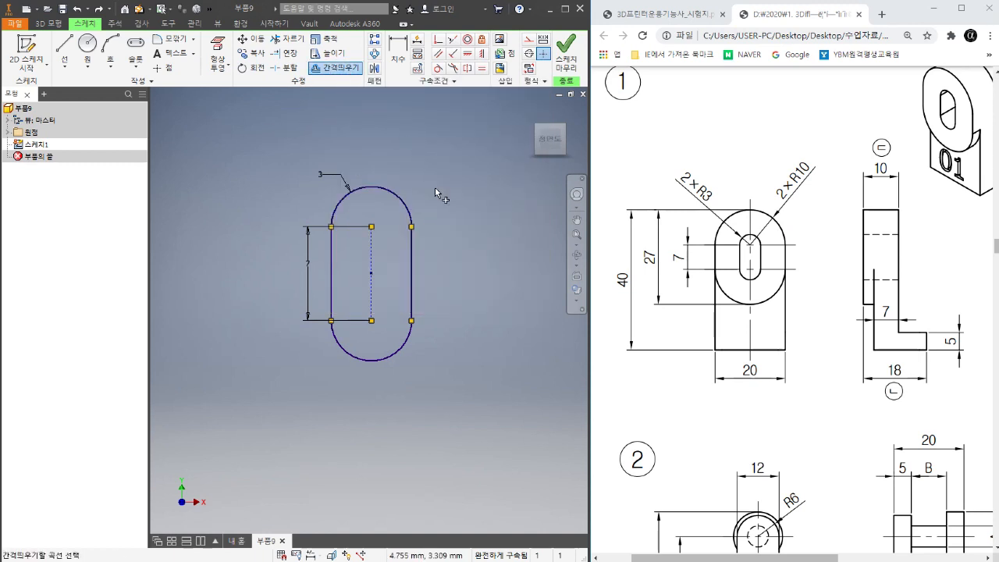
left_click(407, 209)
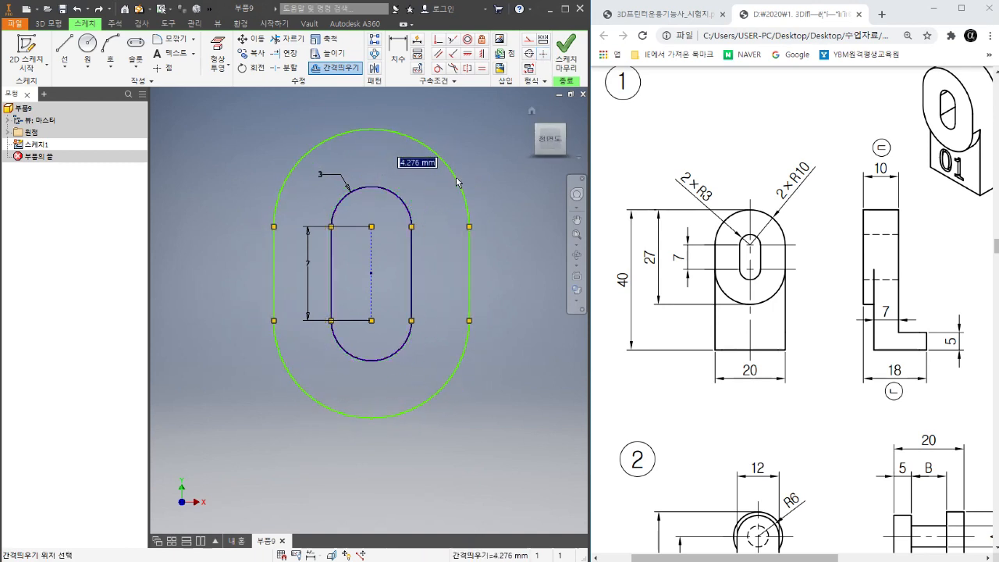
type("7")
key("Return")
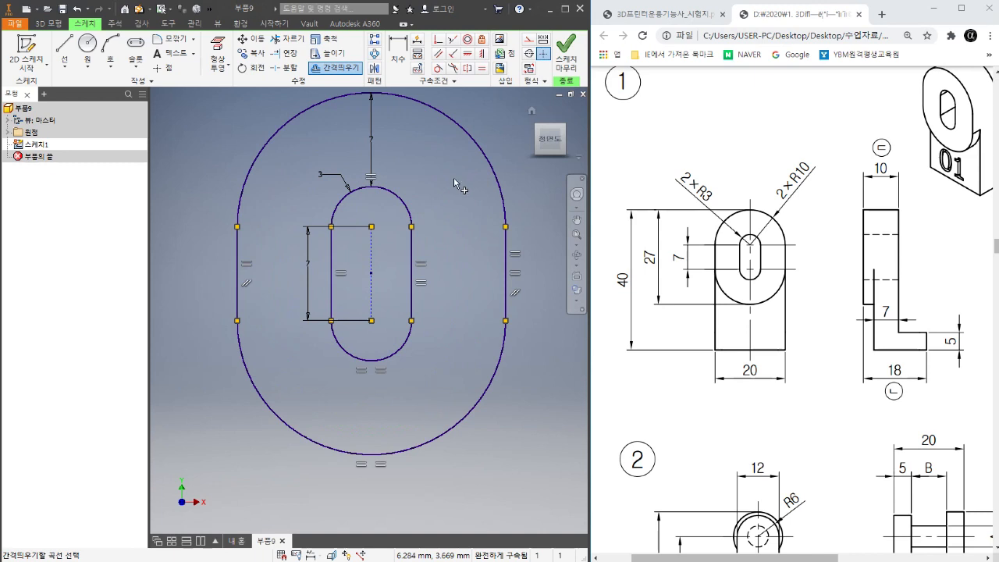
scroll(429, 206, "down", 2)
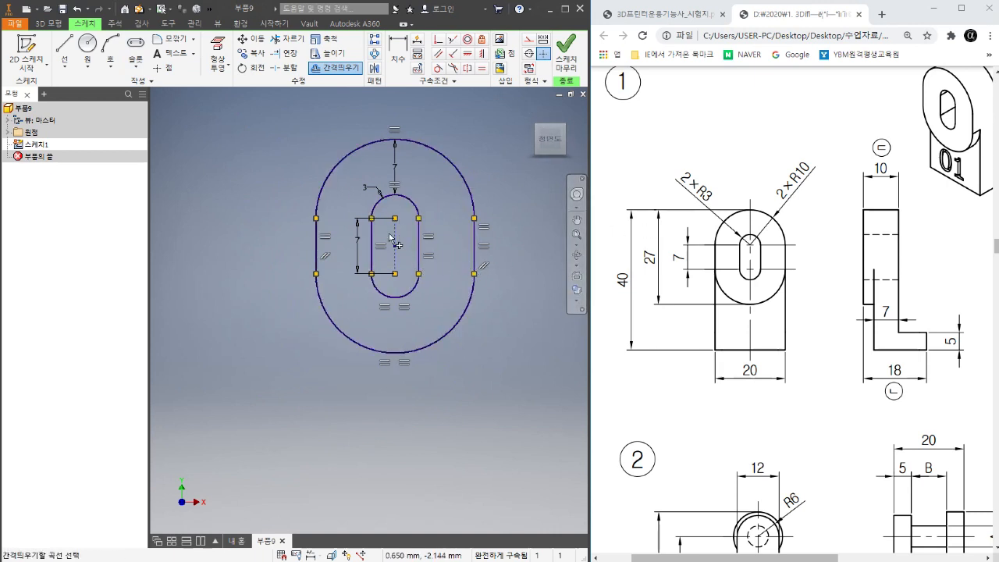
scroll(429, 257, "up", 3)
scroll(421, 250, "down", 4)
scroll(429, 236, "up", 2)
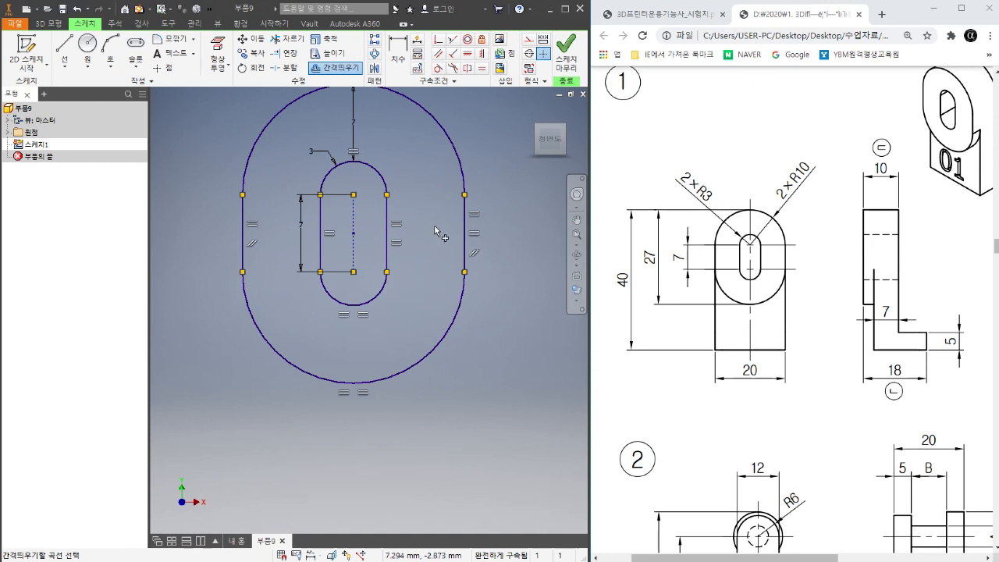
right_click(433, 221)
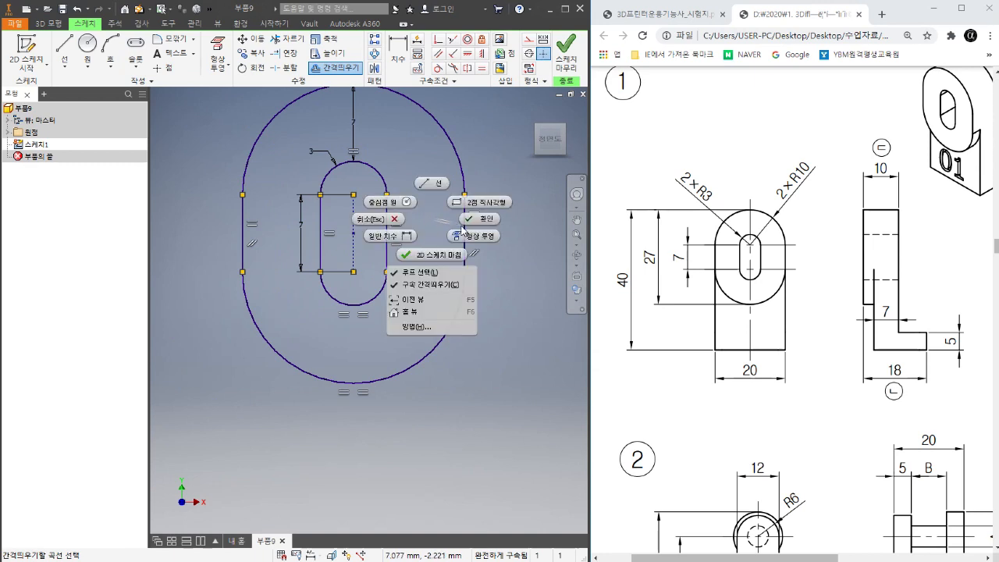
left_click(477, 220)
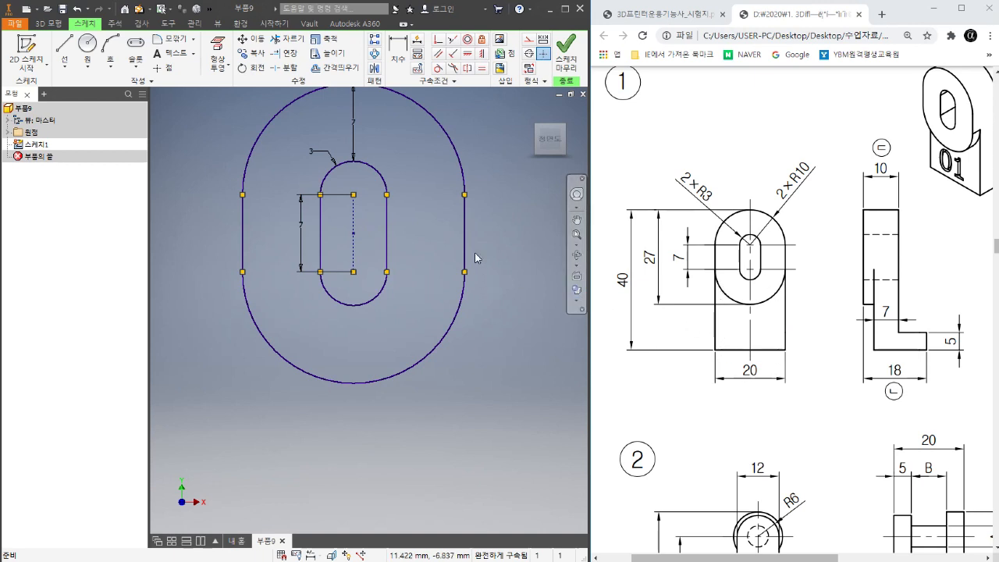
Sketch a 20 mm wide, about 20 mm tall three-sided rectangular outline downward from the lower ends of the outer slot's straight sides.
left_click(72, 51)
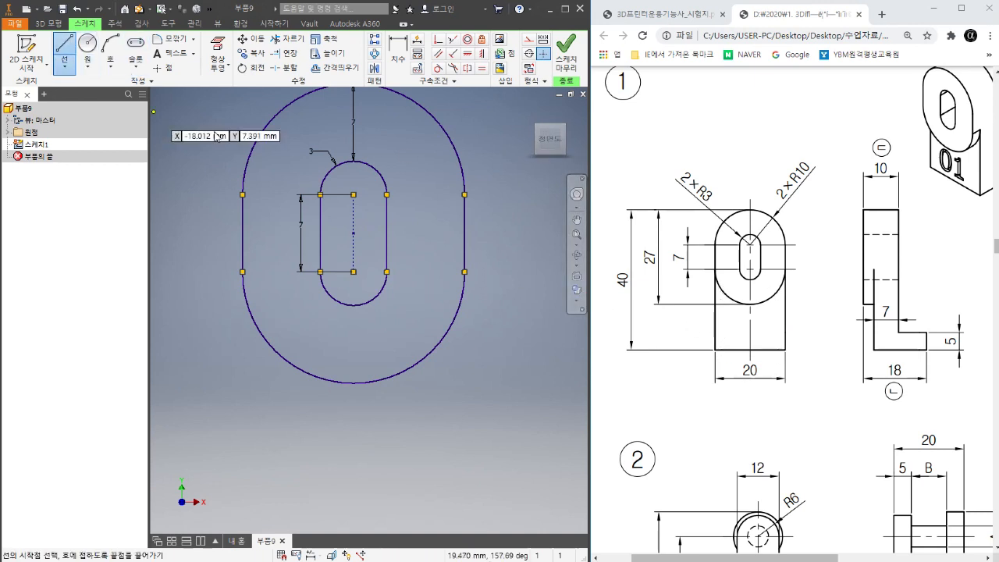
left_click(243, 272)
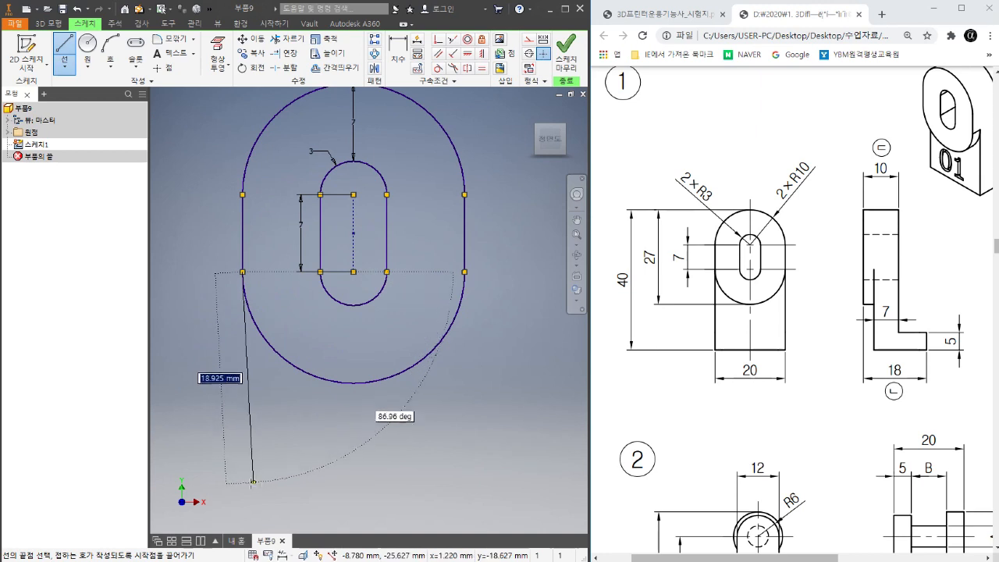
left_click(242, 488)
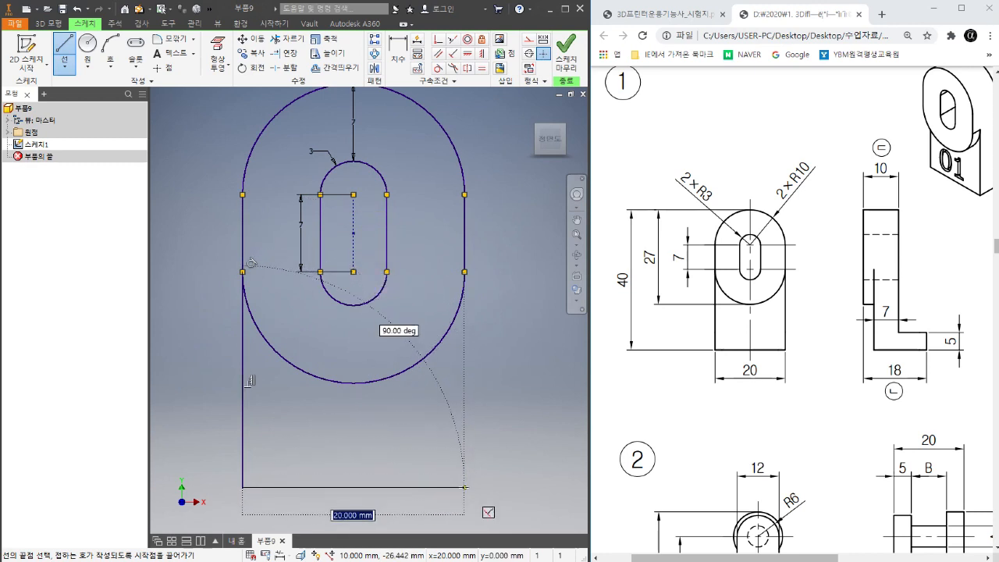
left_click(465, 487)
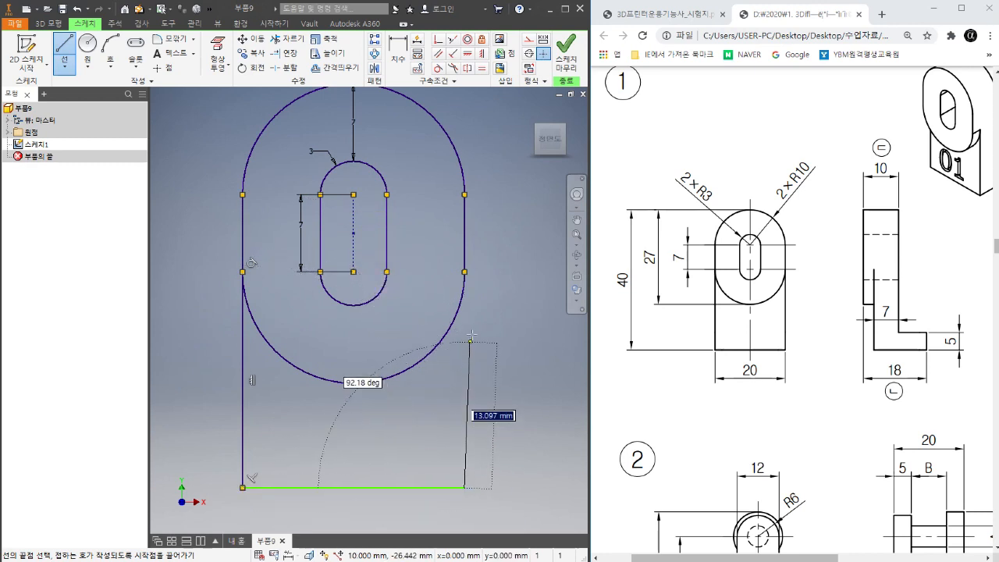
left_click(465, 272)
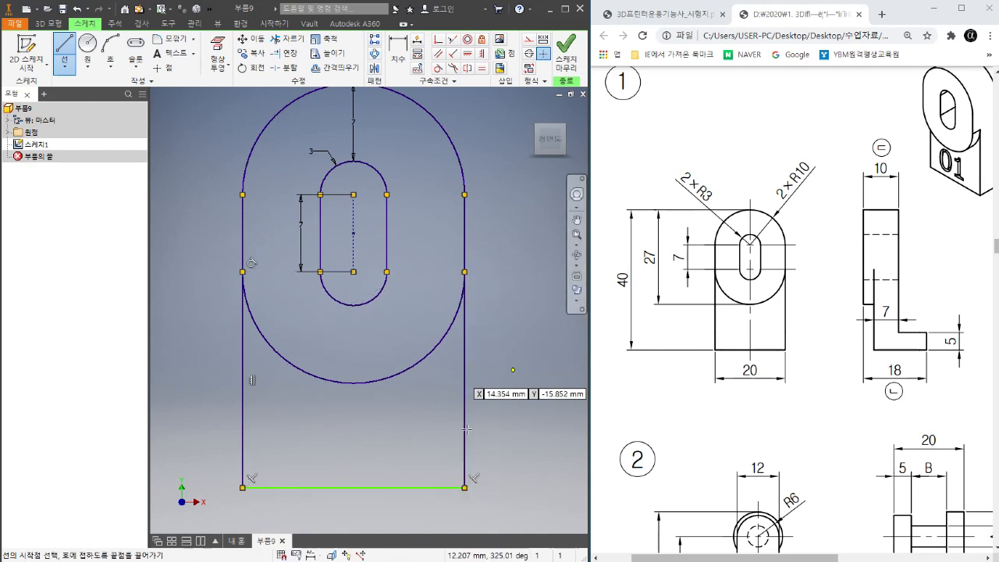
right_click(385, 408)
left_click(429, 408)
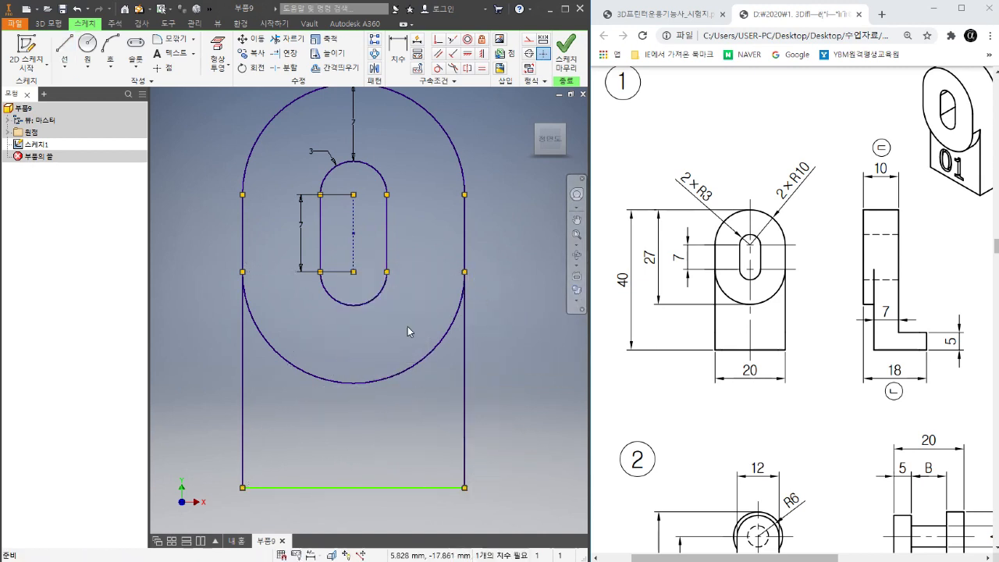
scroll(415, 297, "down", 2)
scroll(412, 392, "up", 4)
mouse_move(399, 404)
left_mouse_down()
mouse_move(384, 365)
mouse_move(390, 412)
left_mouse_up()
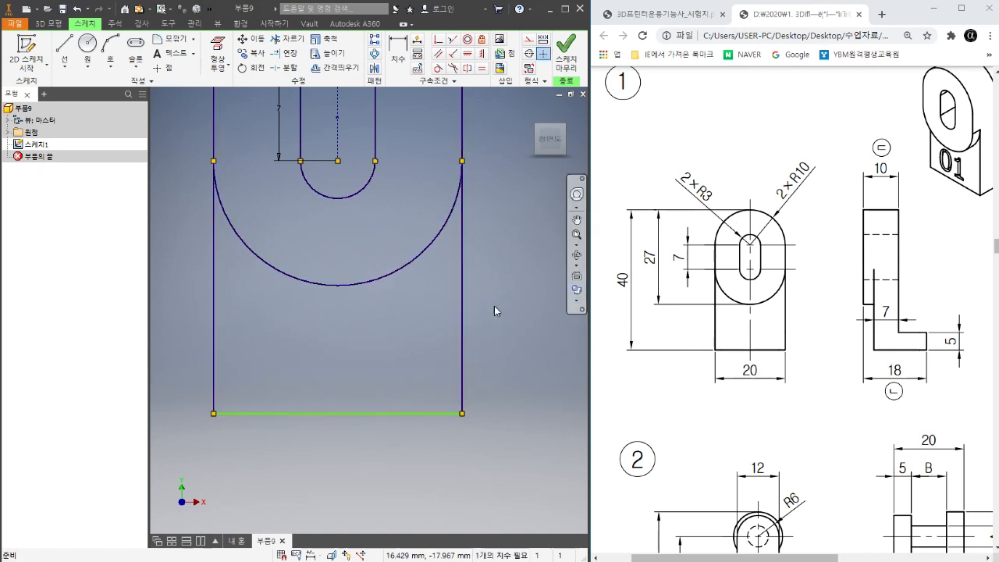
scroll(391, 327, "down", 2)
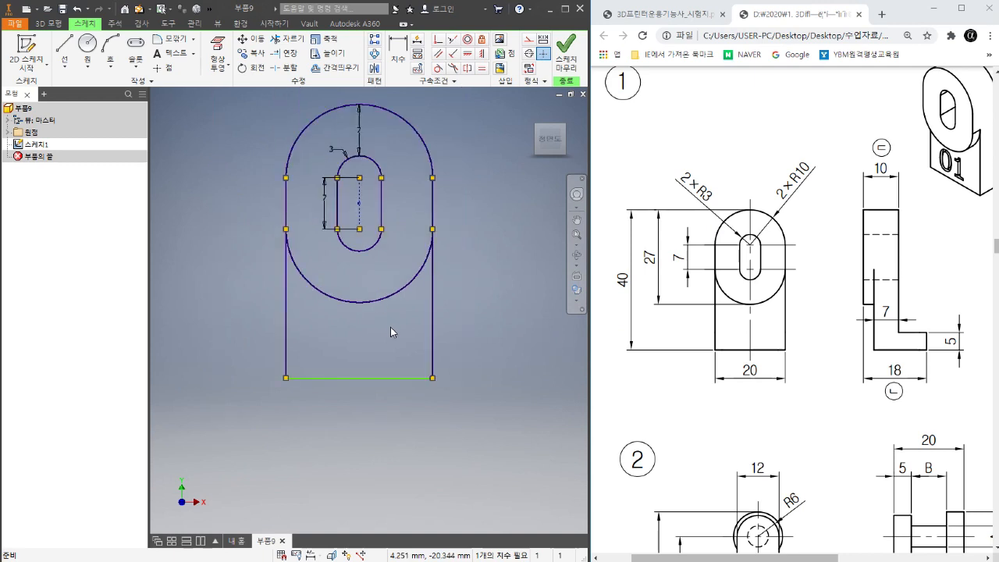
Dimension the vertical distance from the outer slot's upper arc centre to the base line as 40-10 mm.
left_click(398, 53)
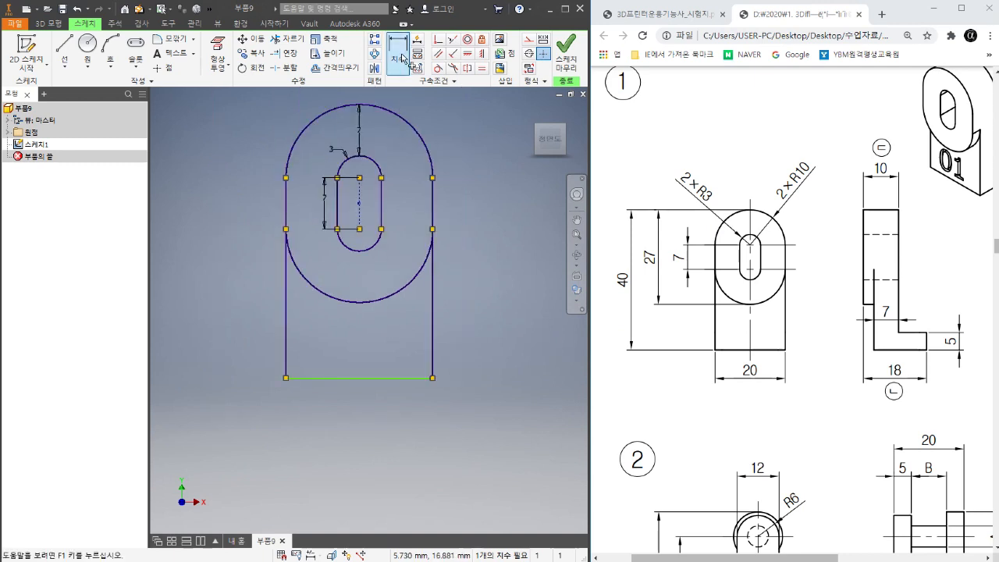
left_click(360, 106)
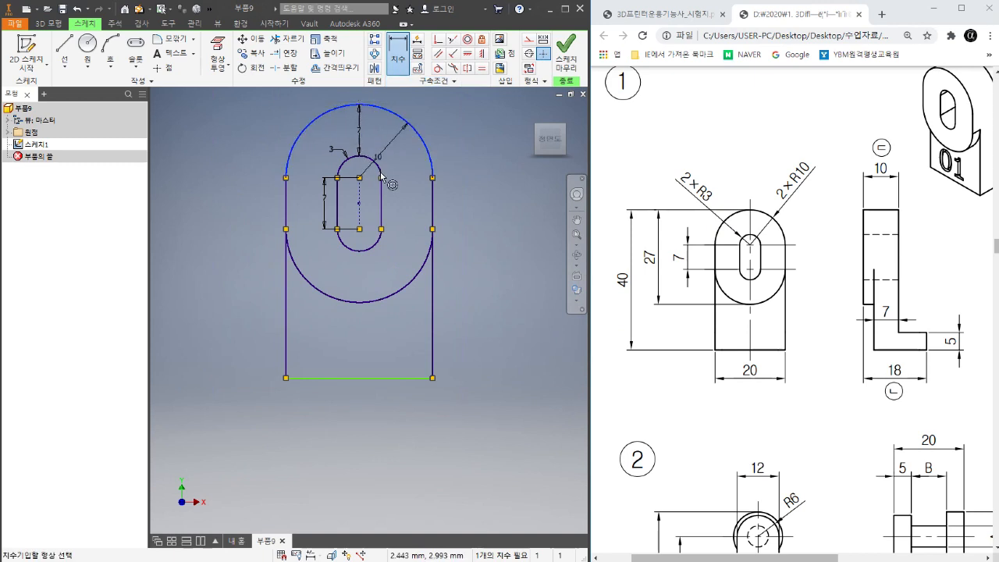
left_click(348, 381)
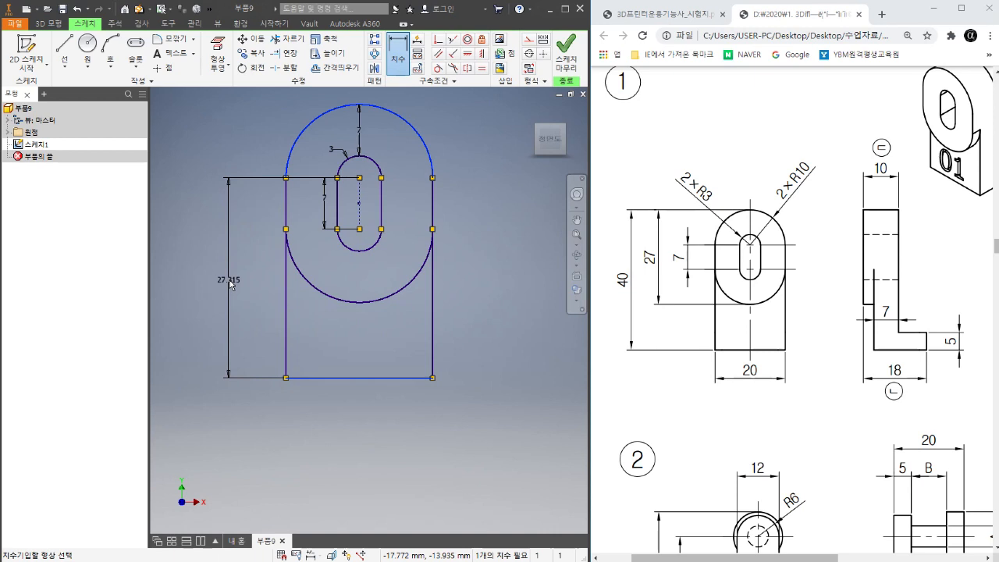
left_click(230, 278)
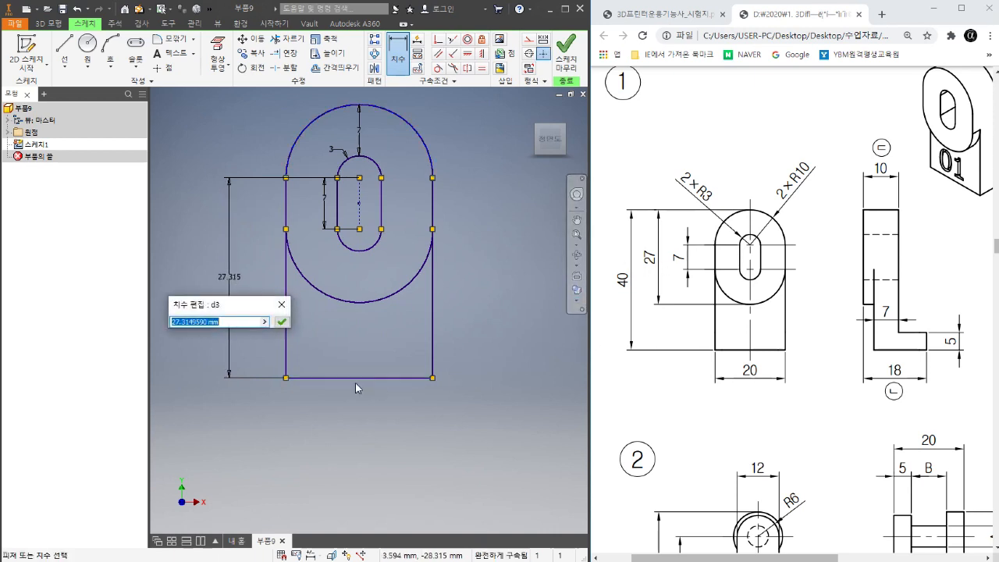
type("40-")
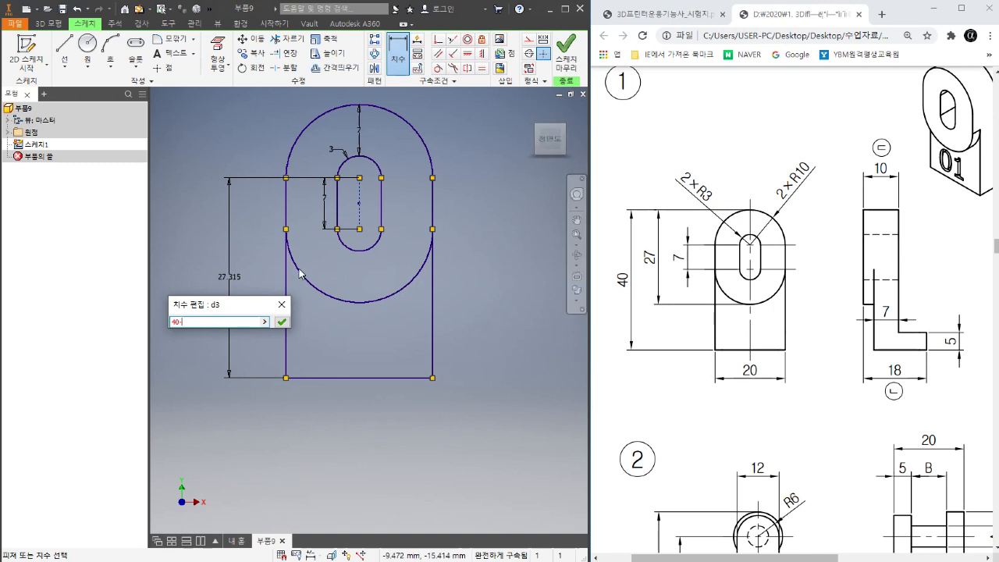
type("10")
key("Return")
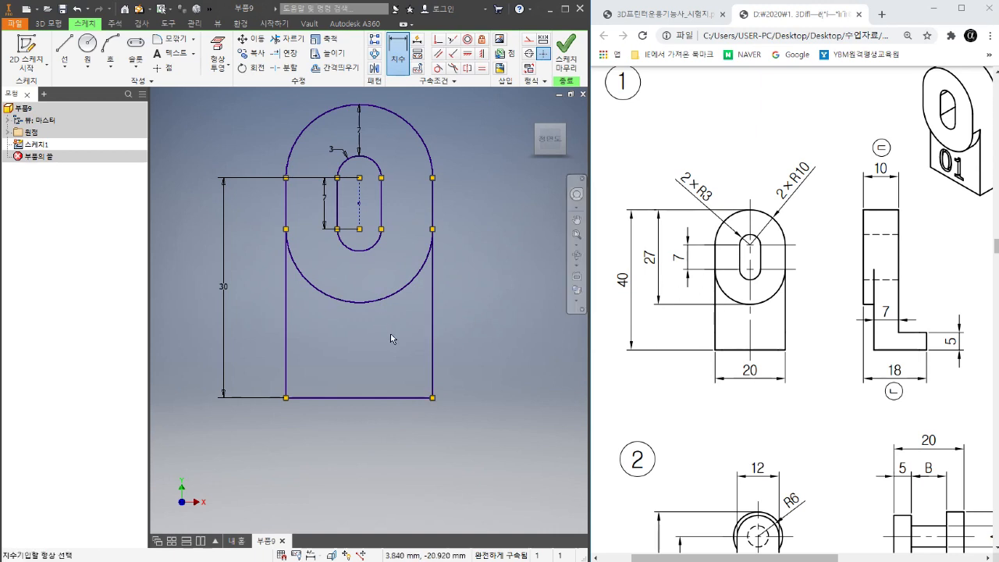
Extrude the ring region between the inner and outer slots 7 mm toward the front.
scroll(390, 333, "down", 3)
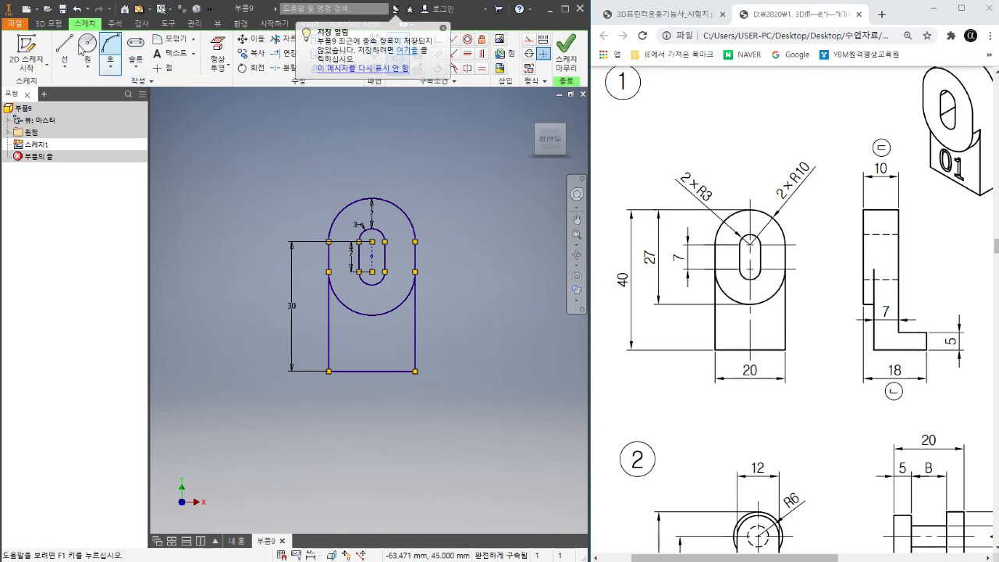
left_click(47, 24)
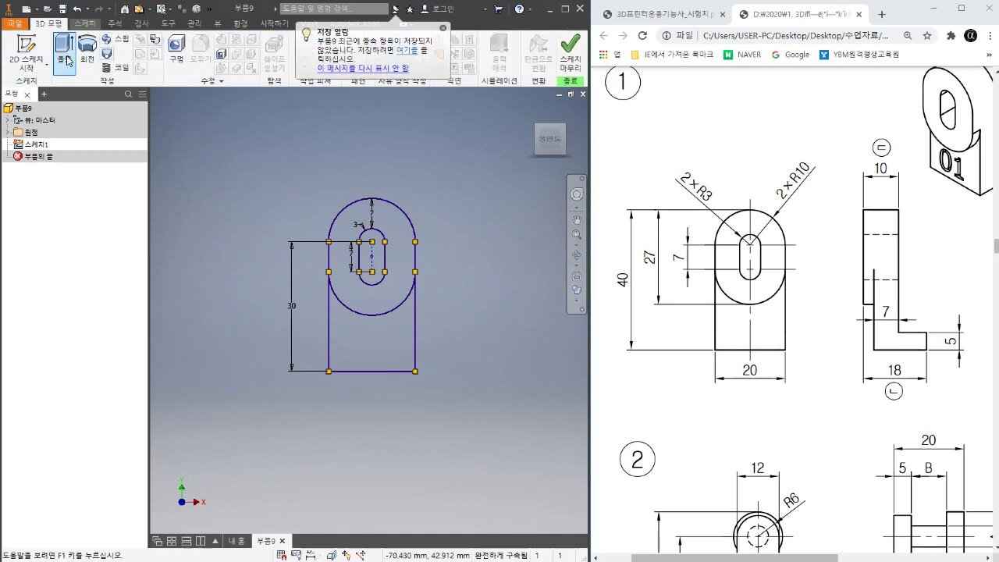
left_click(66, 58)
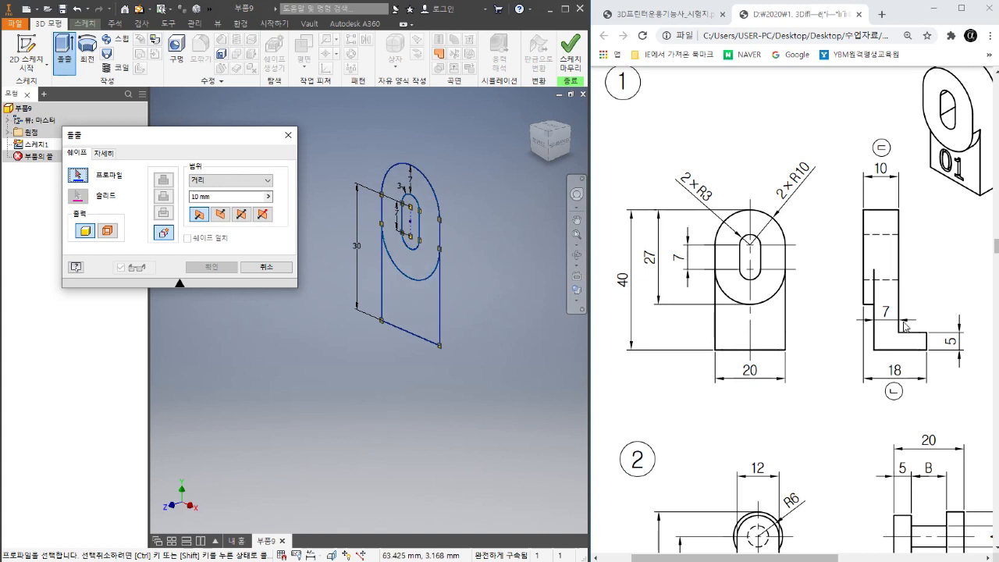
left_click(552, 134)
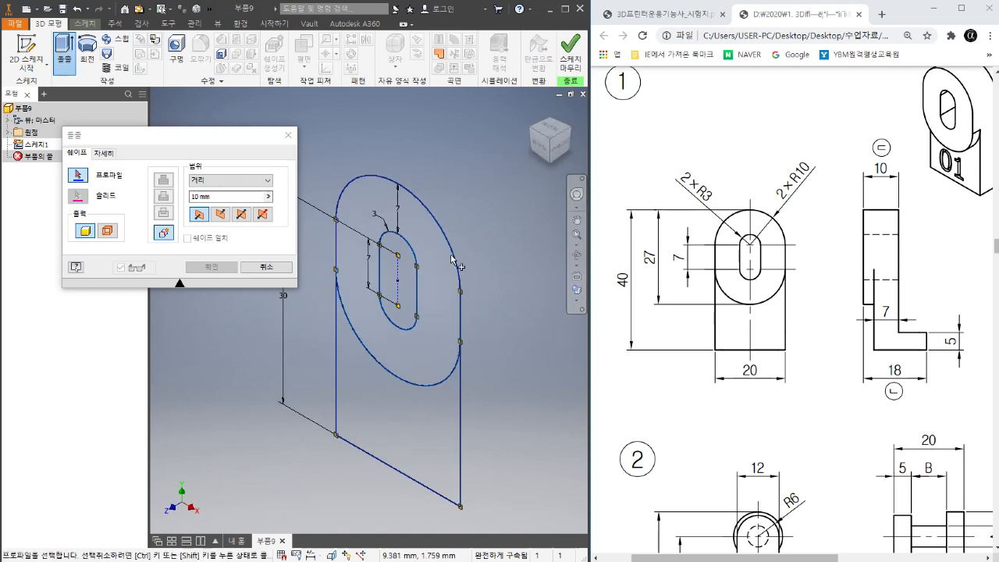
left_click(432, 238)
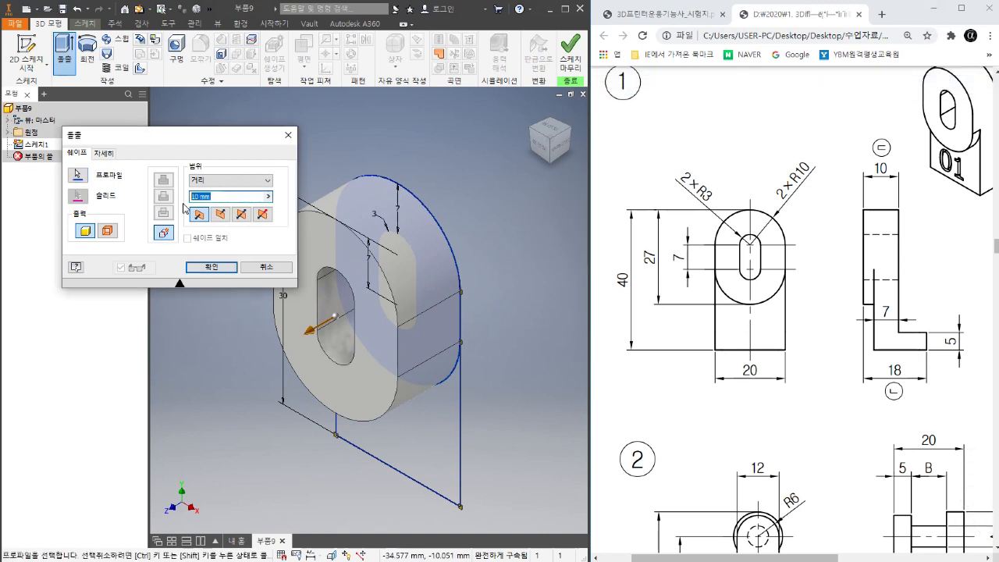
type("7")
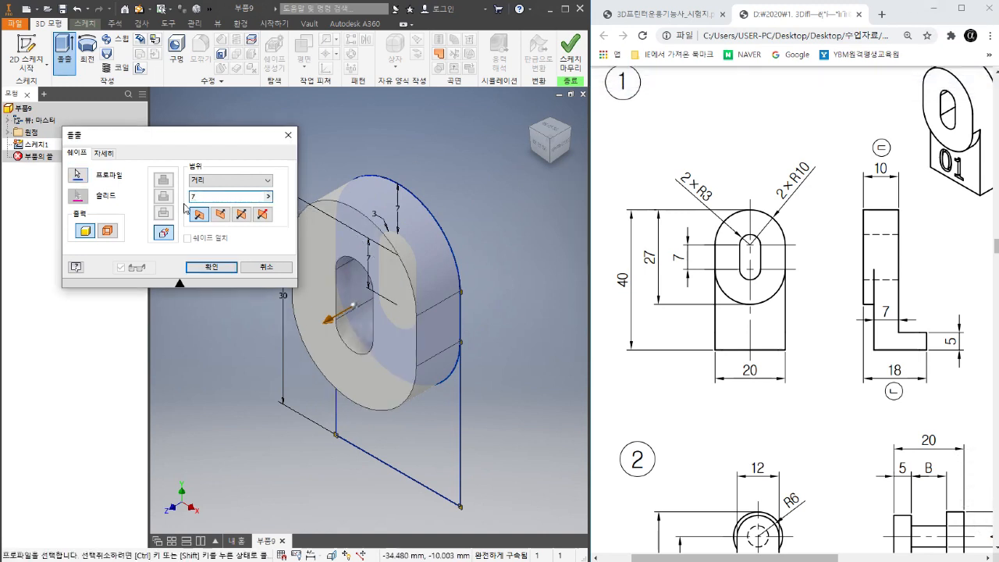
left_click(217, 269)
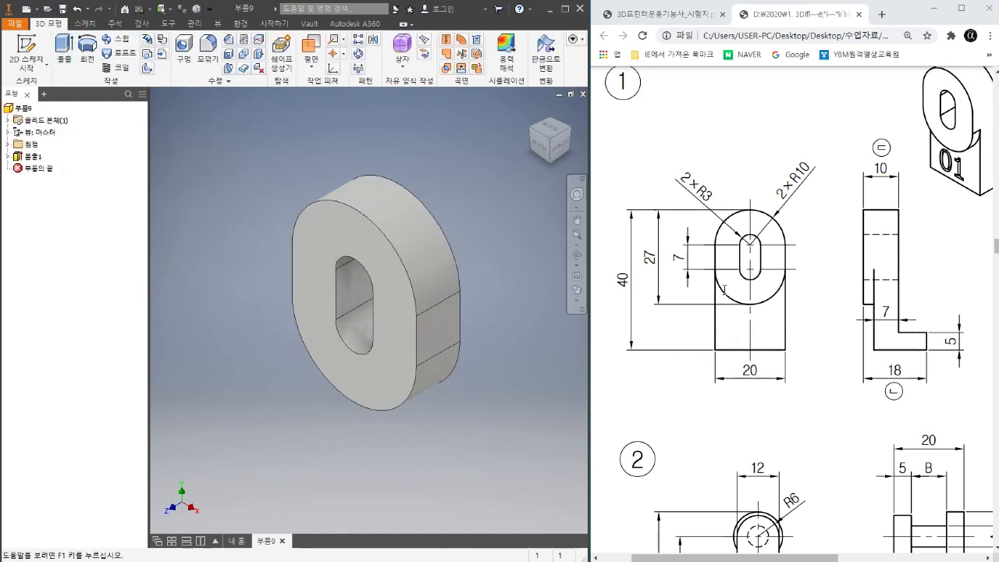
right_click(30, 156)
left_click(92, 258)
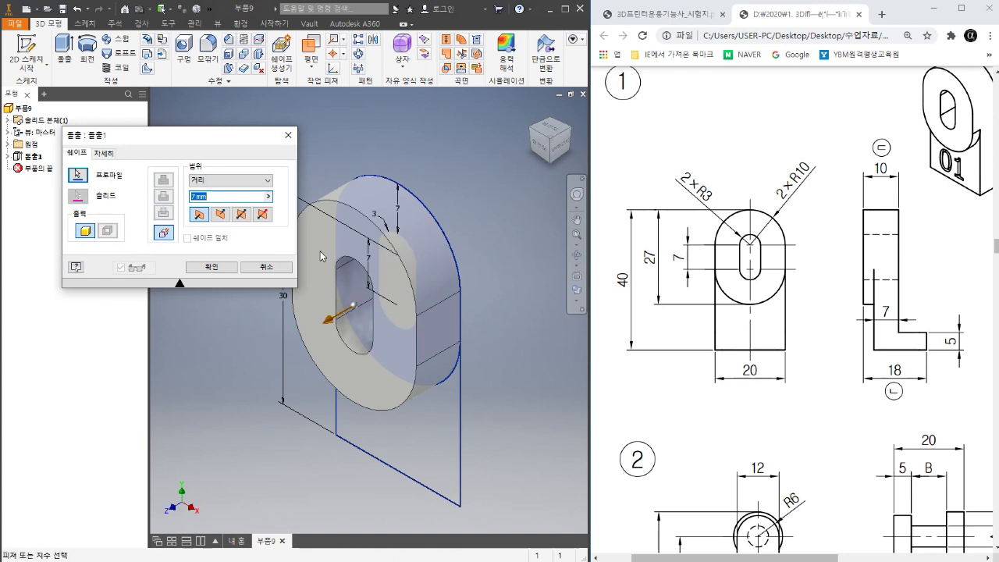
left_click(222, 216)
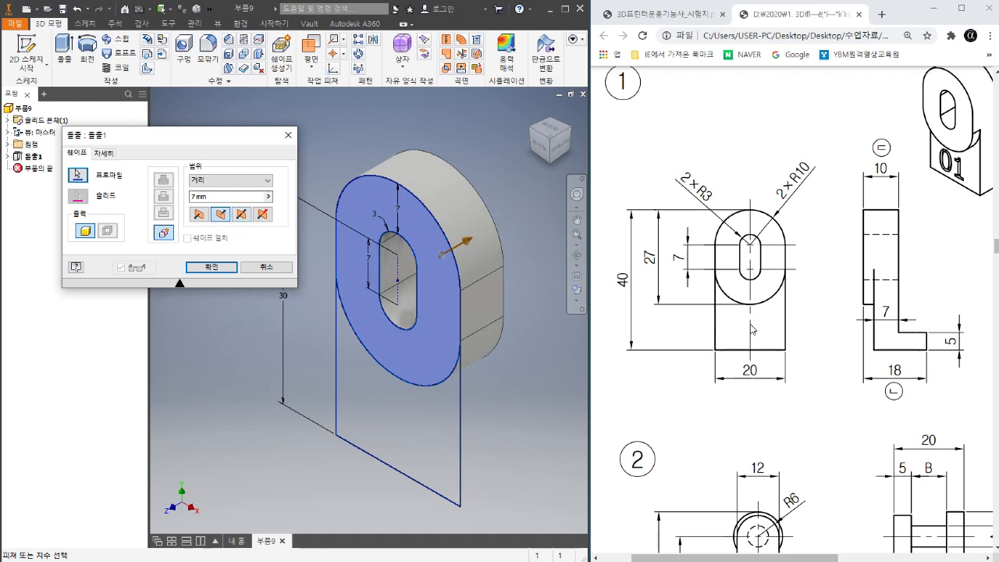
left_click(199, 215)
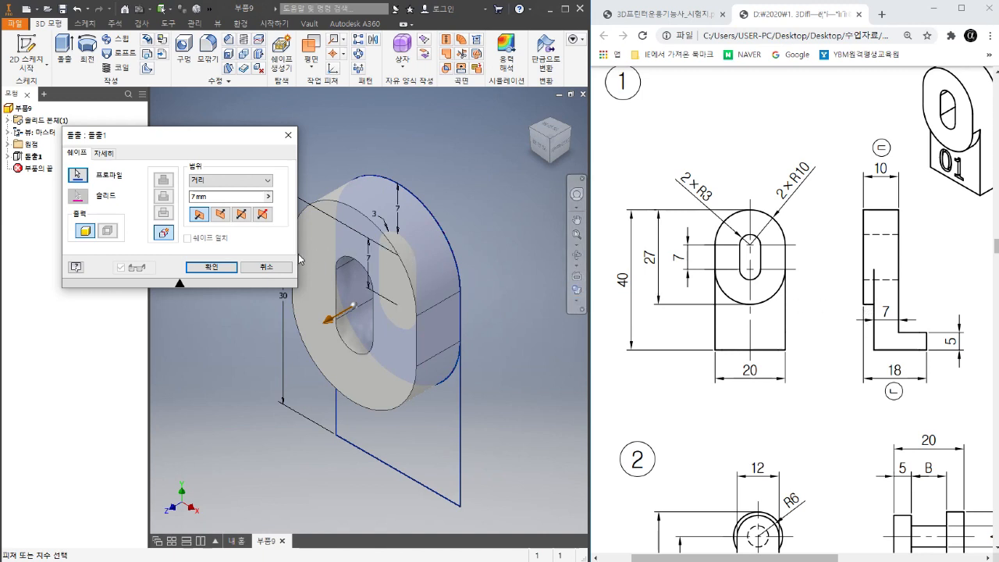
left_click(266, 267)
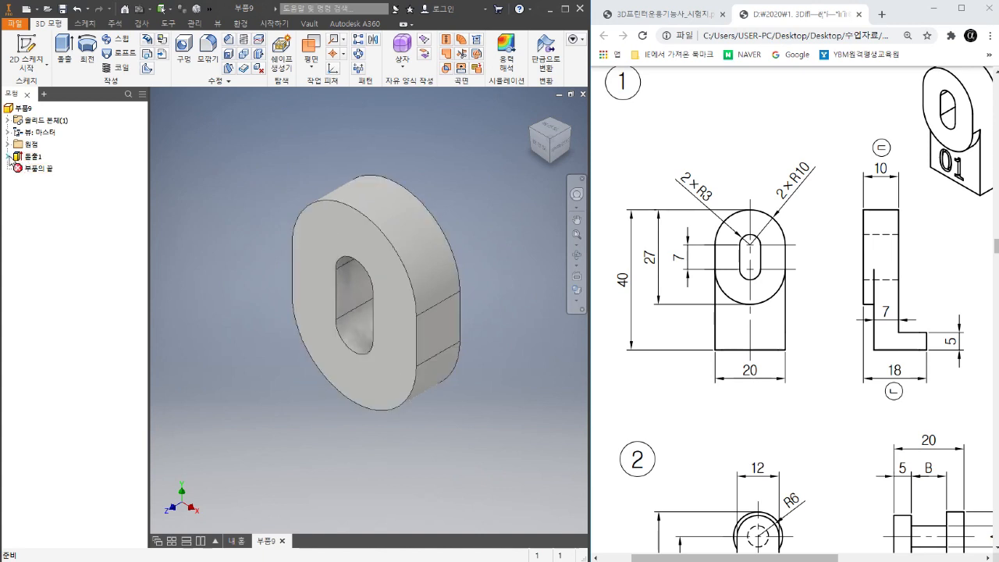
Share the sketch used by the ring extrusion so its remaining profiles can be reused.
left_click(7, 158)
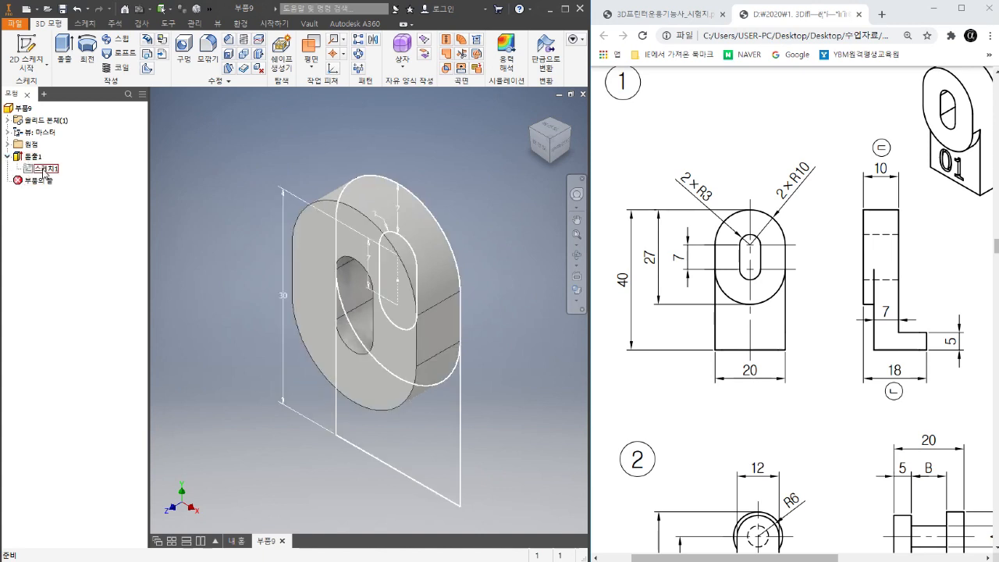
right_click(46, 173)
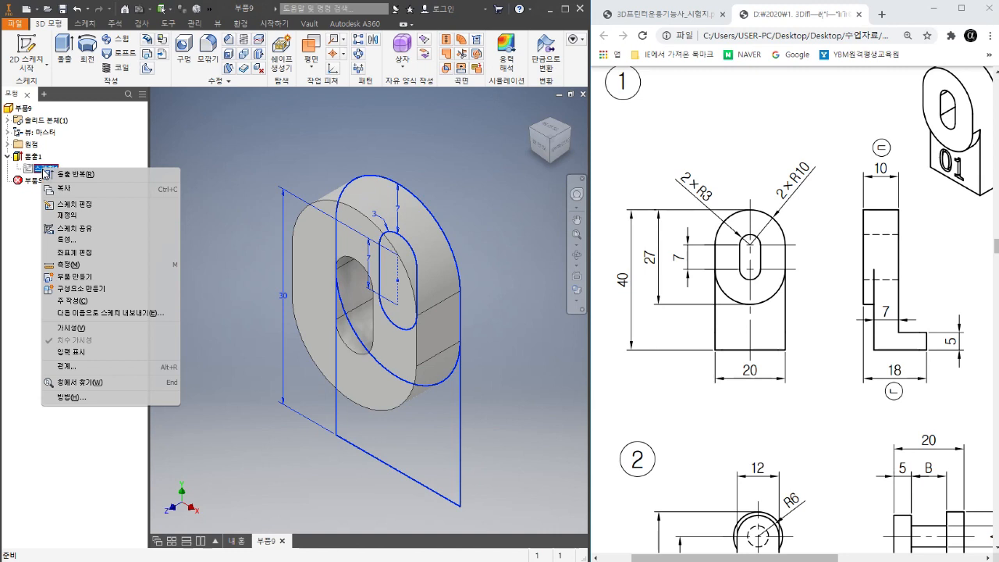
left_click(114, 229)
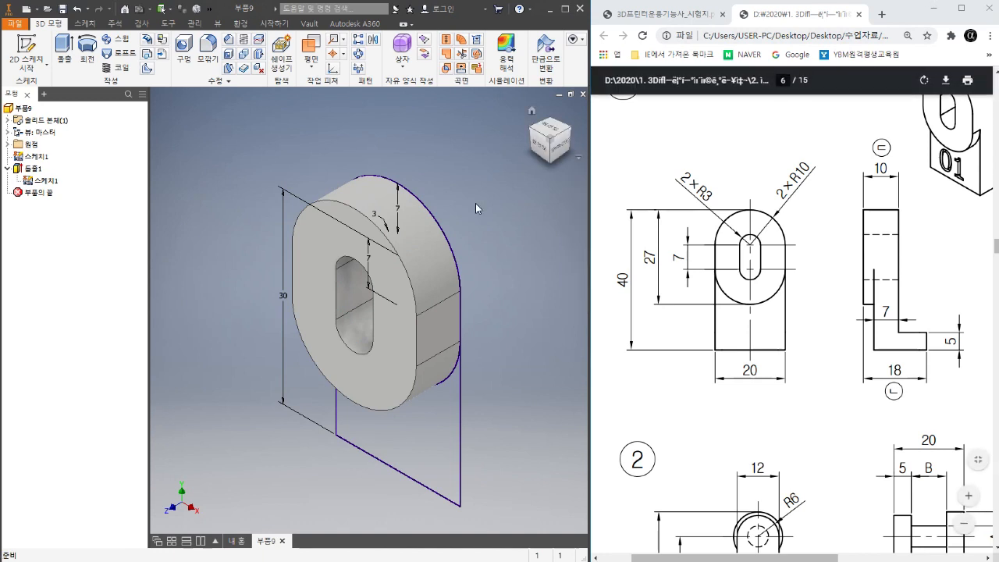
Extrude the remaining lower region of the shared sketch, below the outer slot, 7 mm toward the front.
left_click(64, 55)
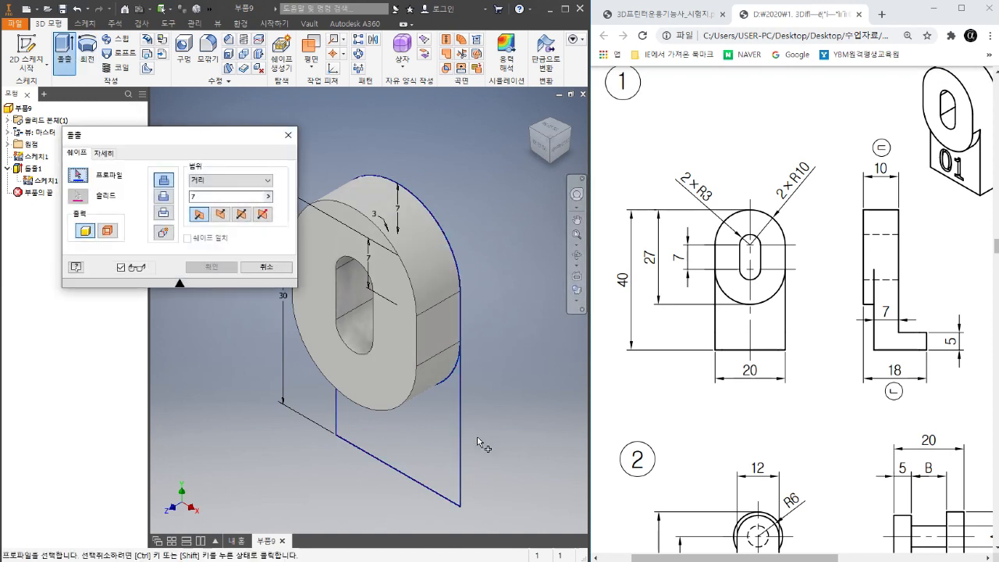
left_click(434, 442)
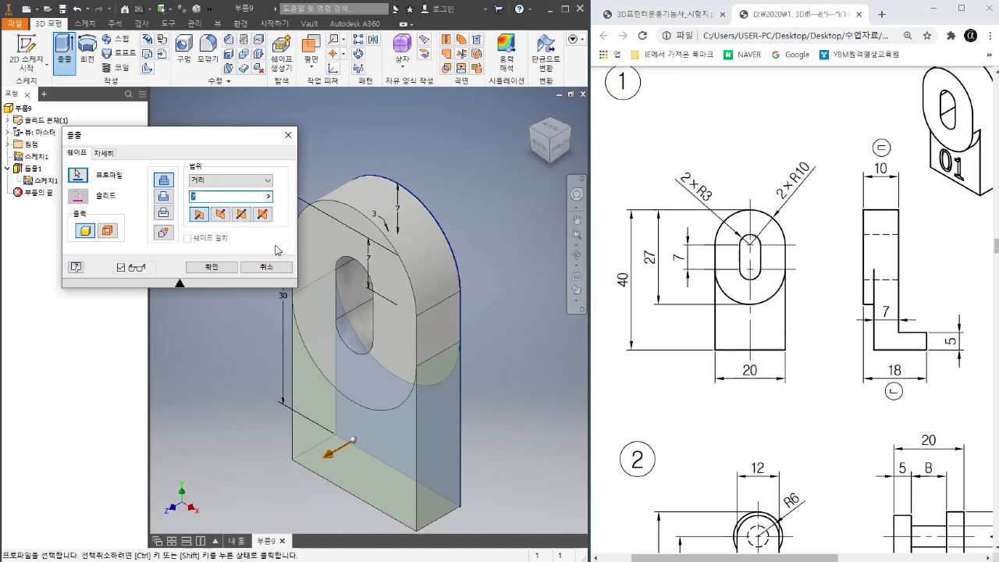
left_click(222, 270)
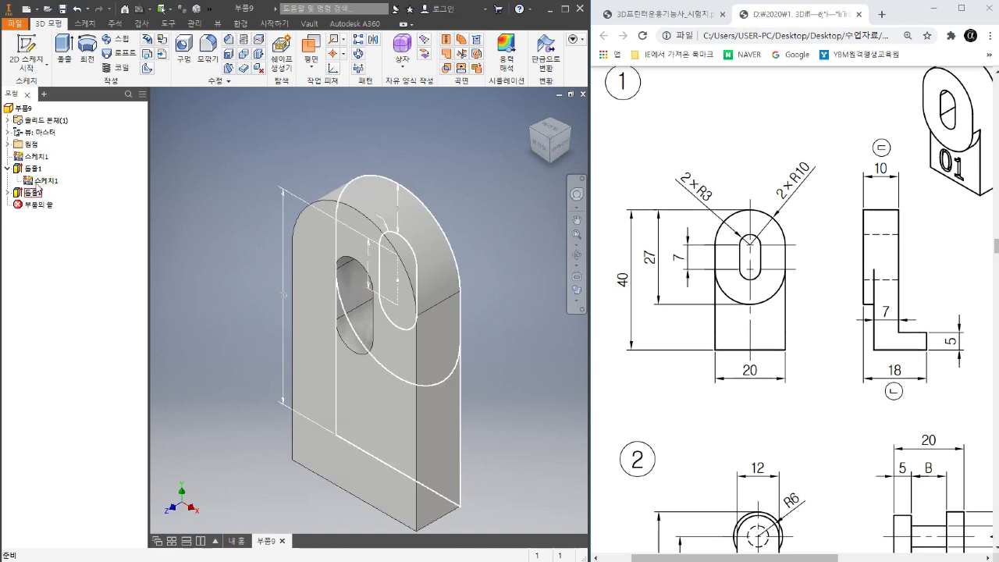
Change the ring extrusion's distance to 10 mm and hide the shared profile sketch.
right_click(34, 170)
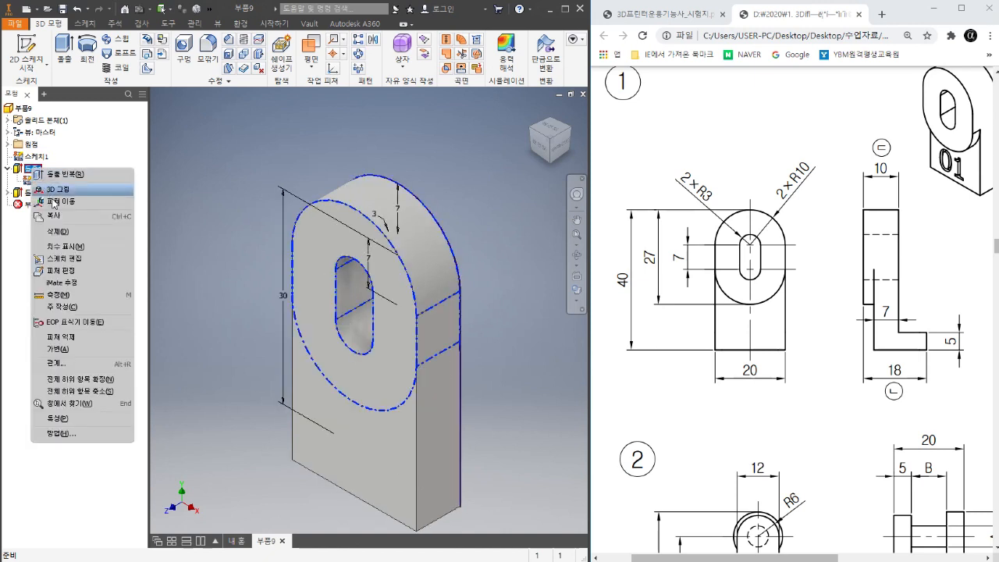
left_click(79, 274)
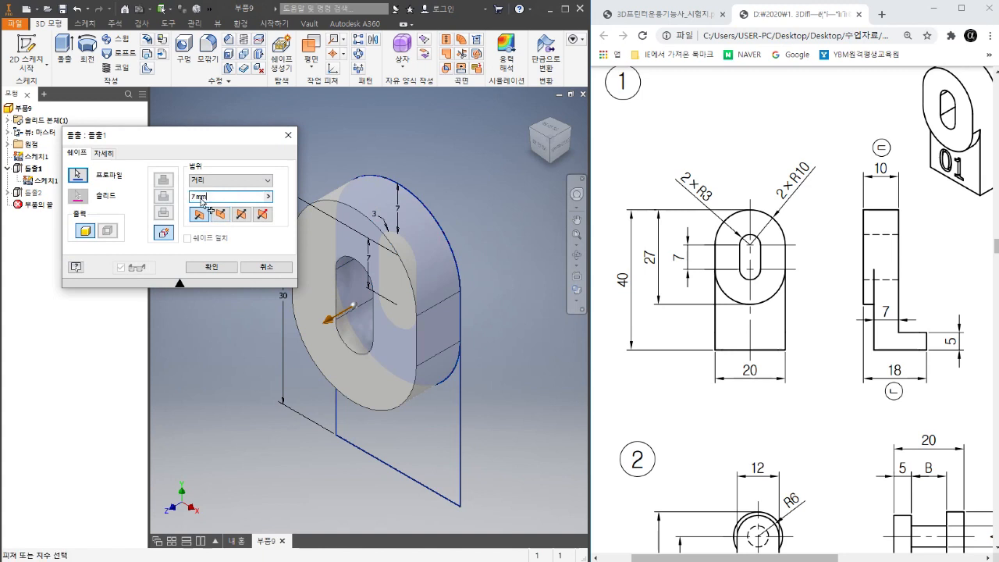
type("10")
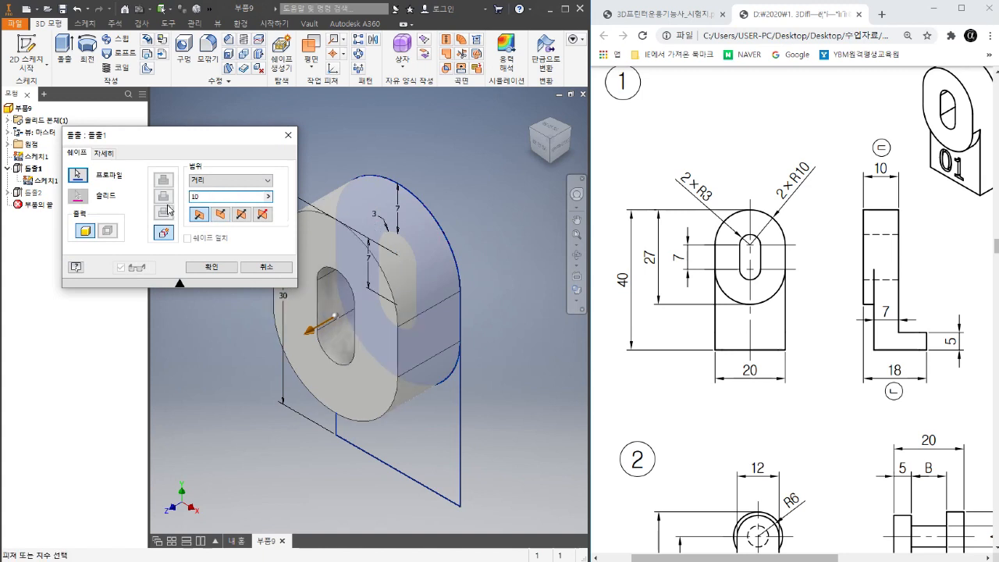
left_click(212, 268)
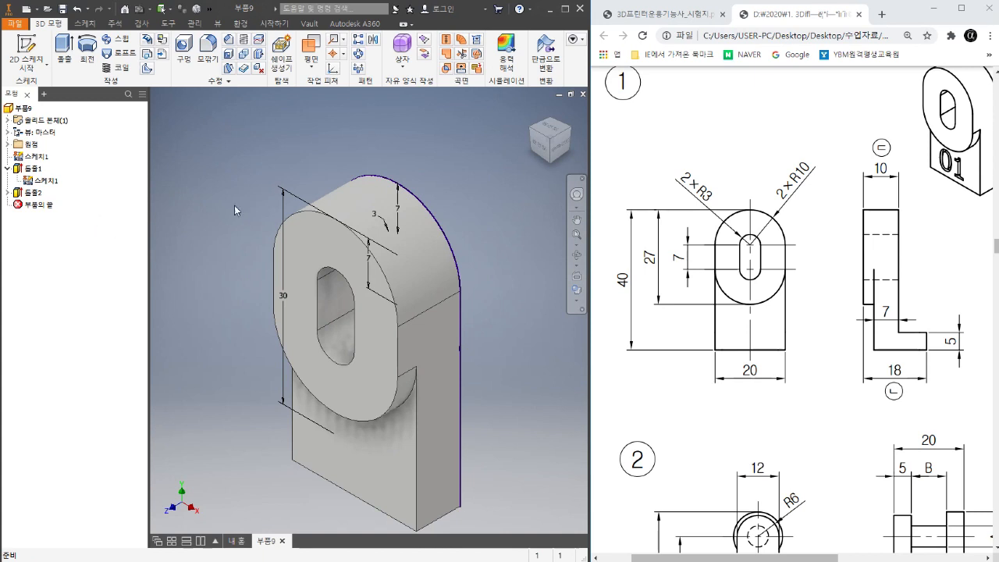
right_click(49, 183)
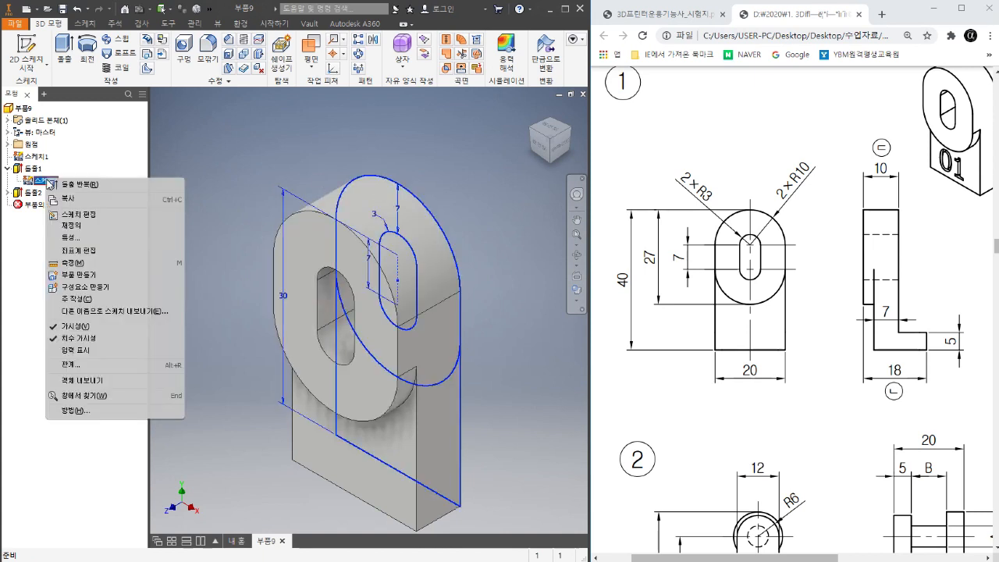
left_click(85, 329)
Start a new sketch on the flat back face of the part.
middle_click_drag(414, 166, 423, 266, "shift")
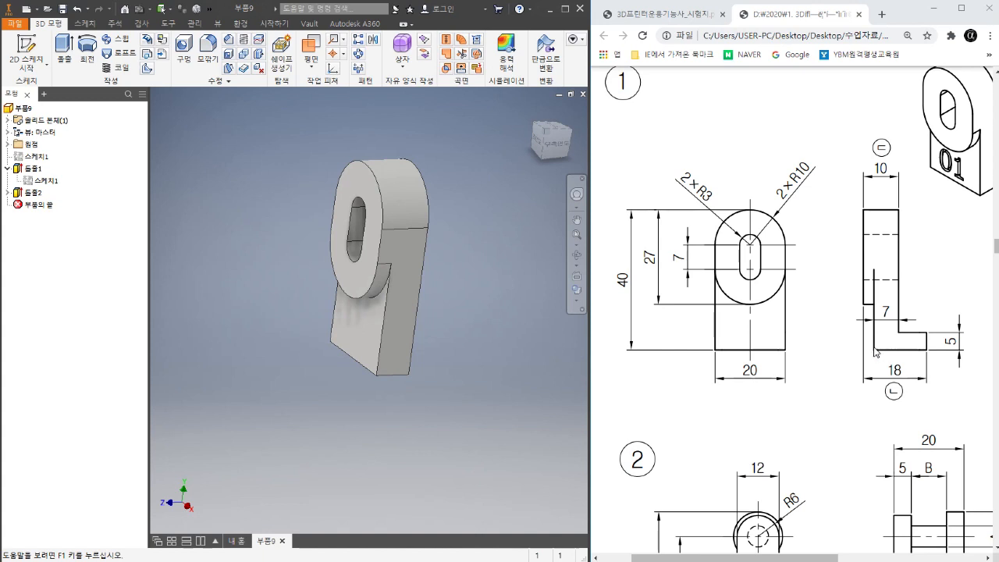
middle_click_drag(443, 393, 397, 352, "shift")
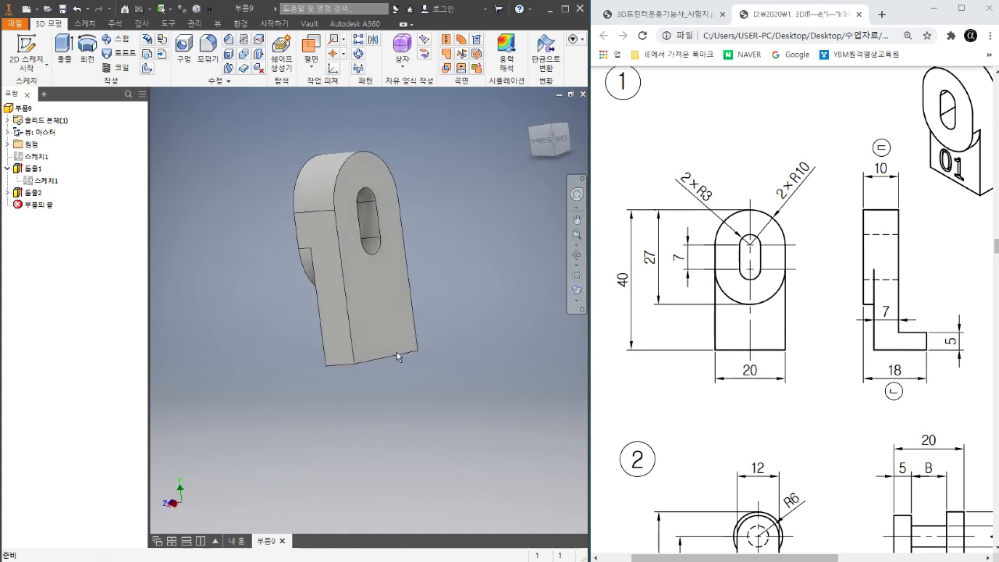
left_click(337, 343)
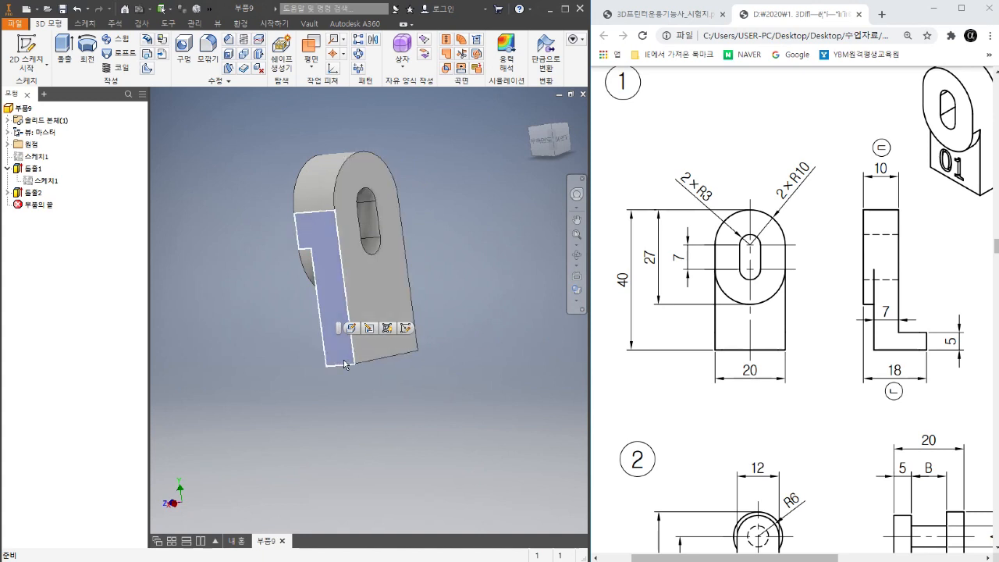
left_click(399, 344)
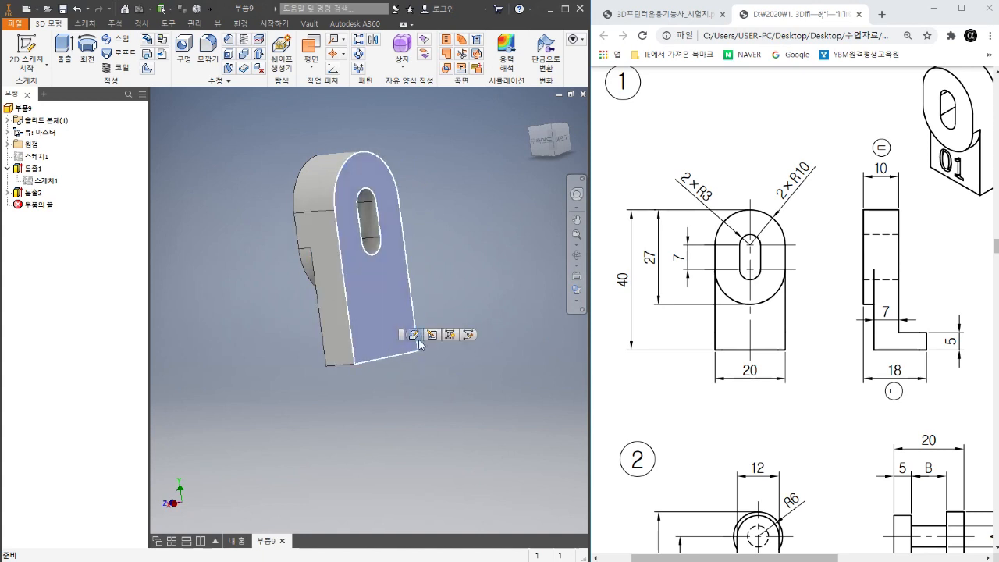
left_click(468, 240)
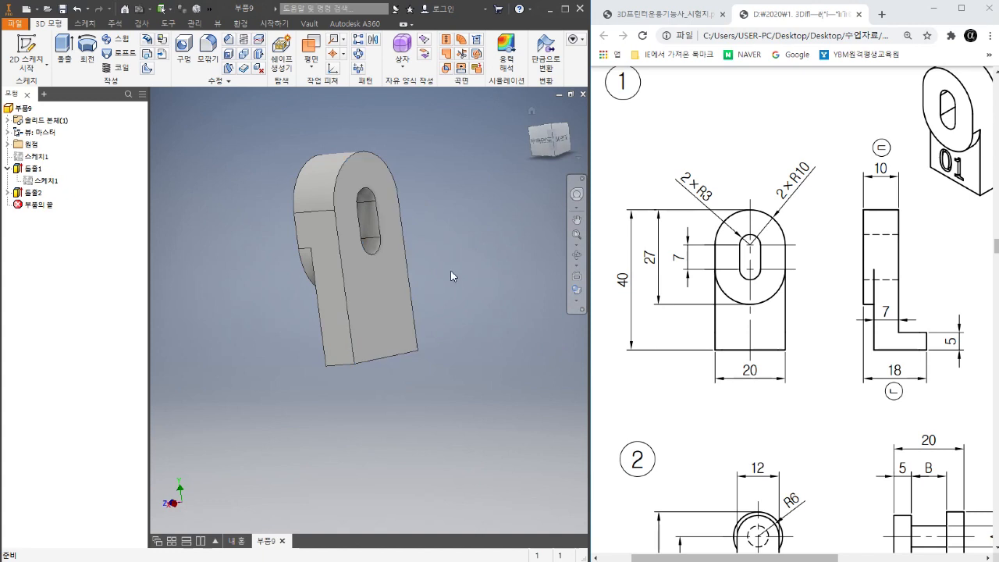
right_click(373, 323)
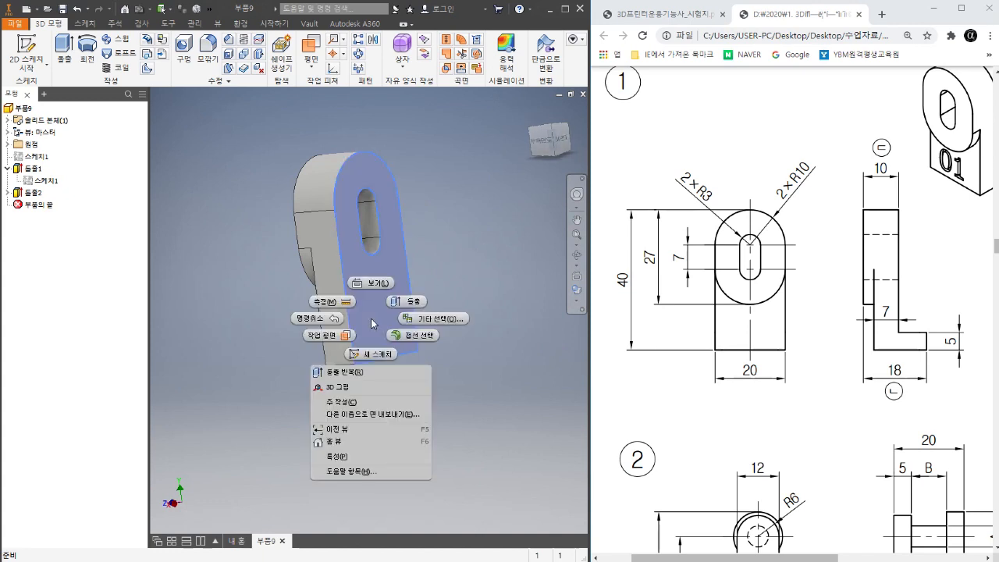
left_click(373, 355)
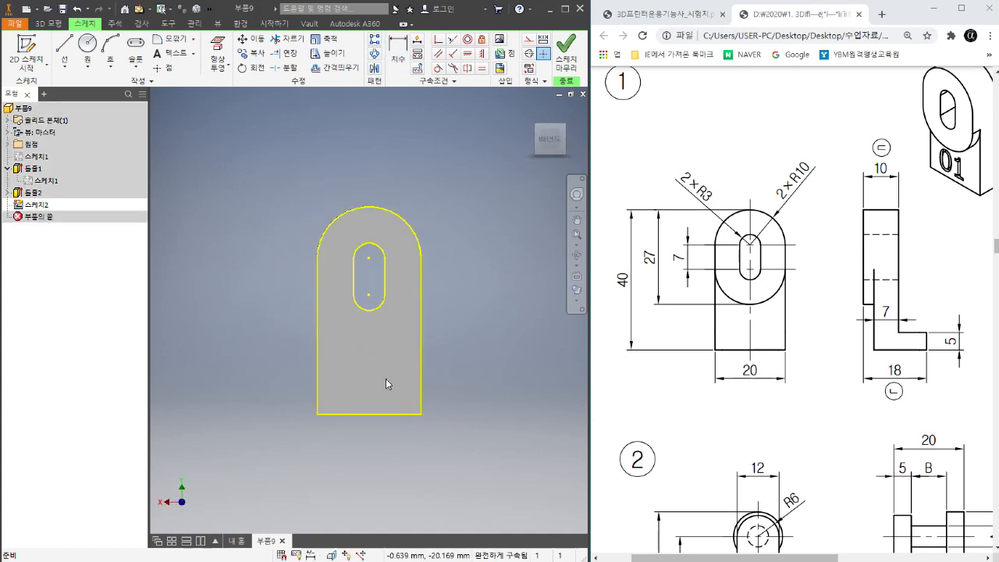
Sketch a two-point rectangle 20 mm wide and about 8 mm tall, upward from the back face's lower edge across its full width.
left_click(135, 66)
left_click(156, 90)
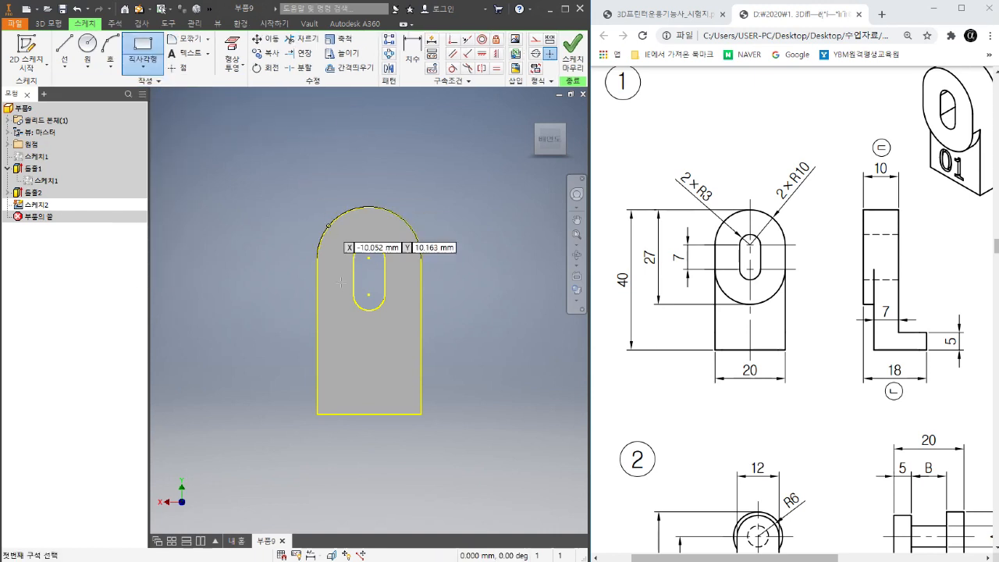
left_click(317, 414)
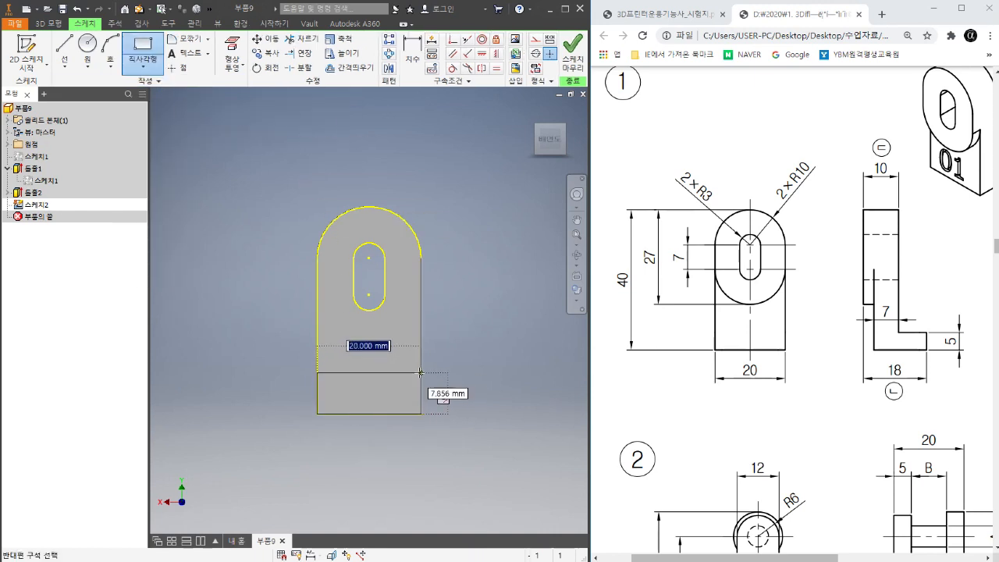
left_click(421, 368)
scroll(460, 336, "down", 2)
scroll(408, 370, "up", 5)
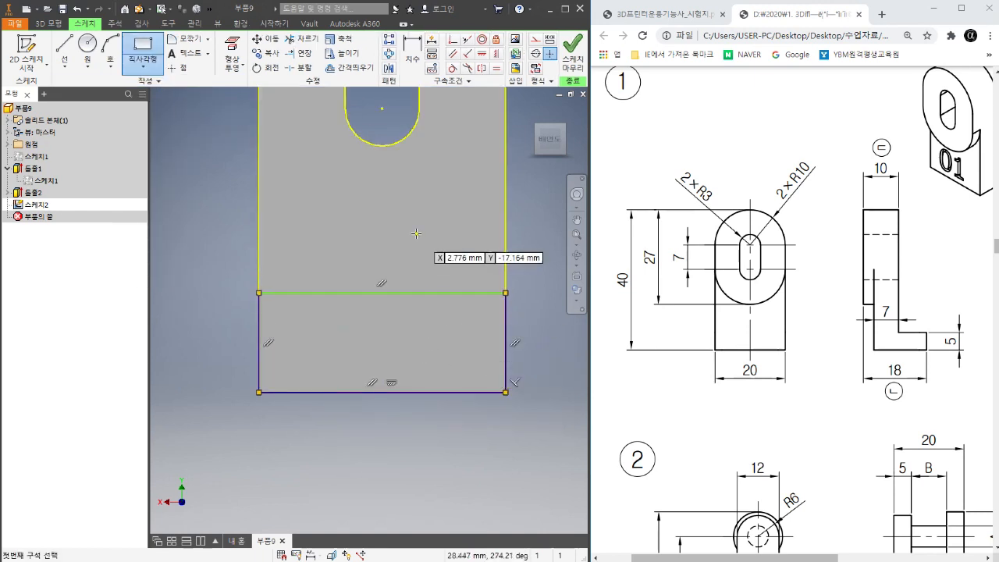
right_click(420, 234)
left_click(461, 239)
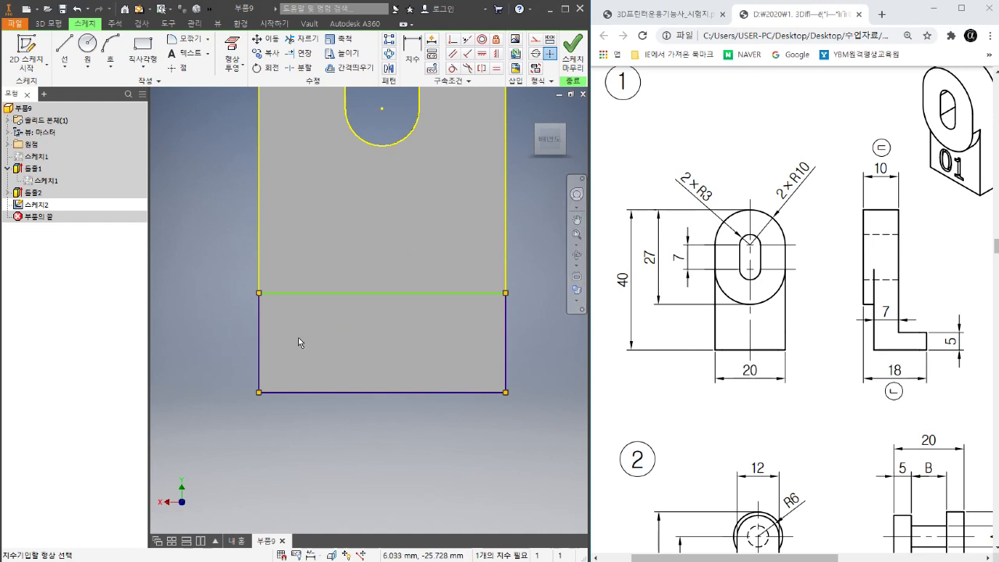
Dimension the rectangle's height between its lower and upper lines as 5 mm.
key("d")
left_click(259, 327)
key("Escape")
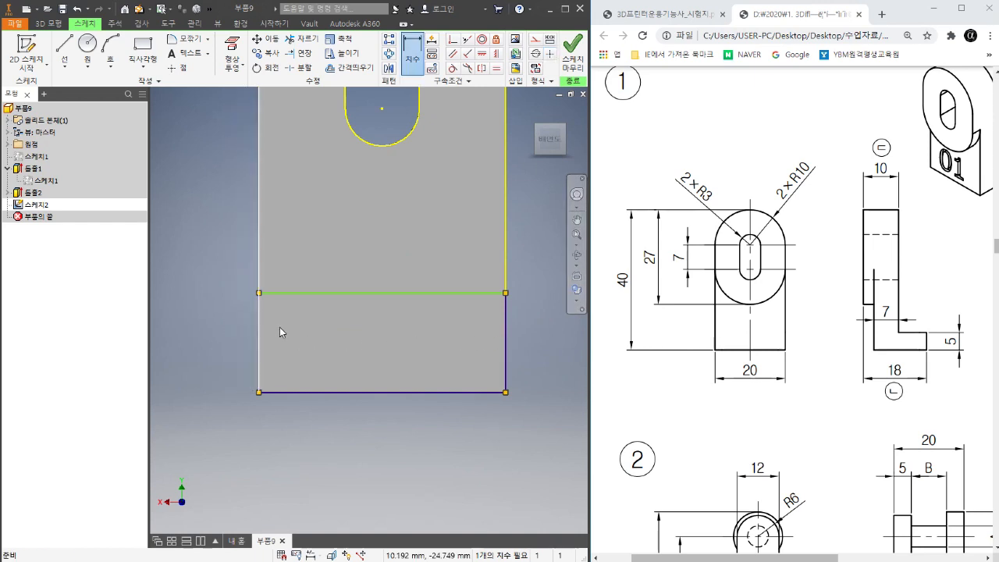
left_click(340, 392)
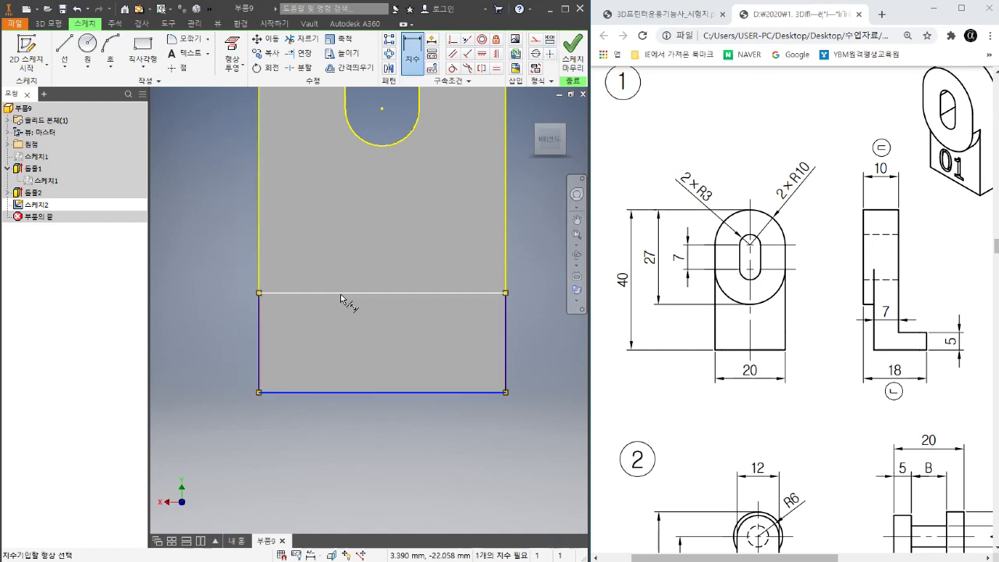
left_click(341, 293)
left_click(351, 333)
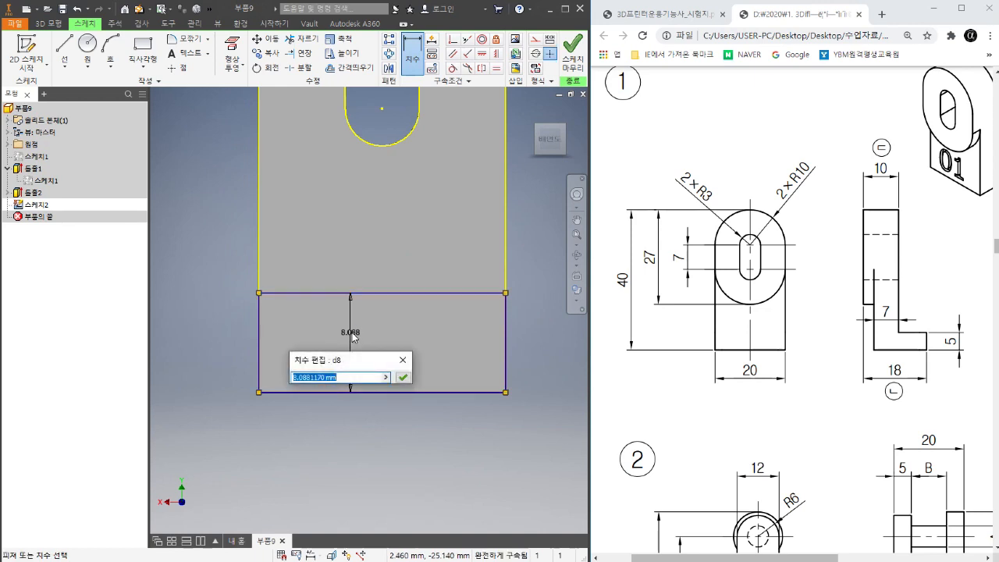
type("5")
key("Return")
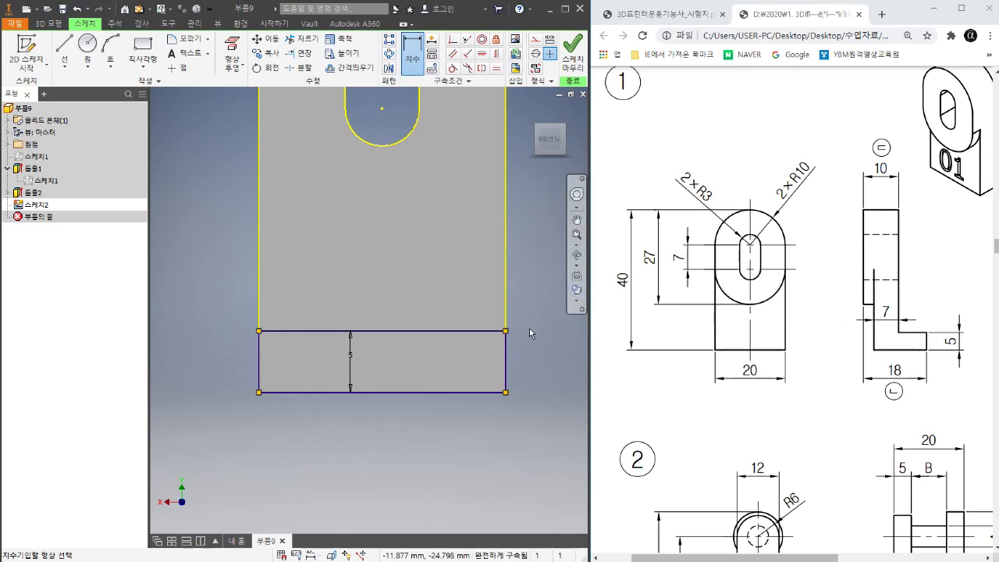
Extrude the 5 mm high rectangle outward from the back face by 18-10 mm, joined to the body, to form the foot.
key("e")
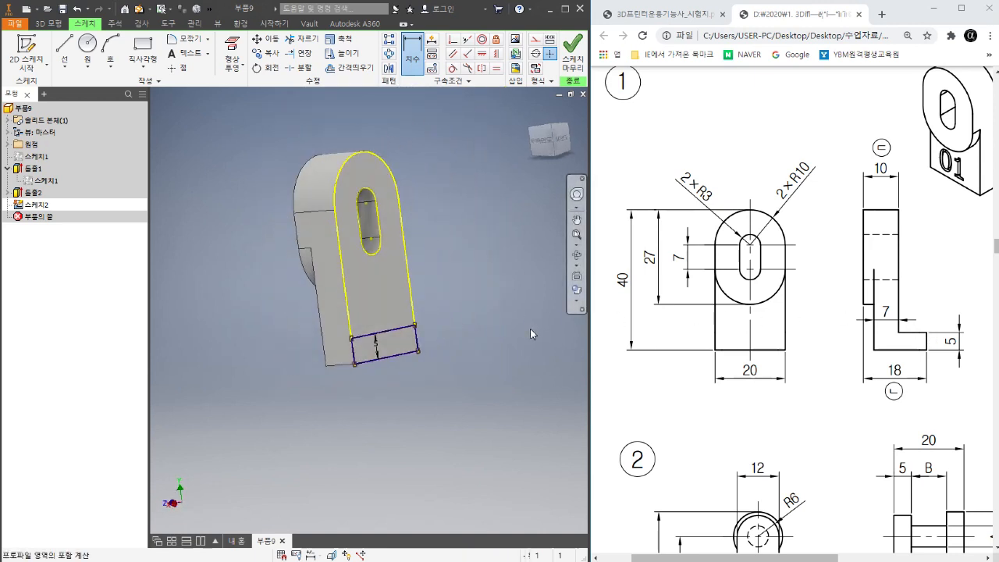
left_click(400, 353)
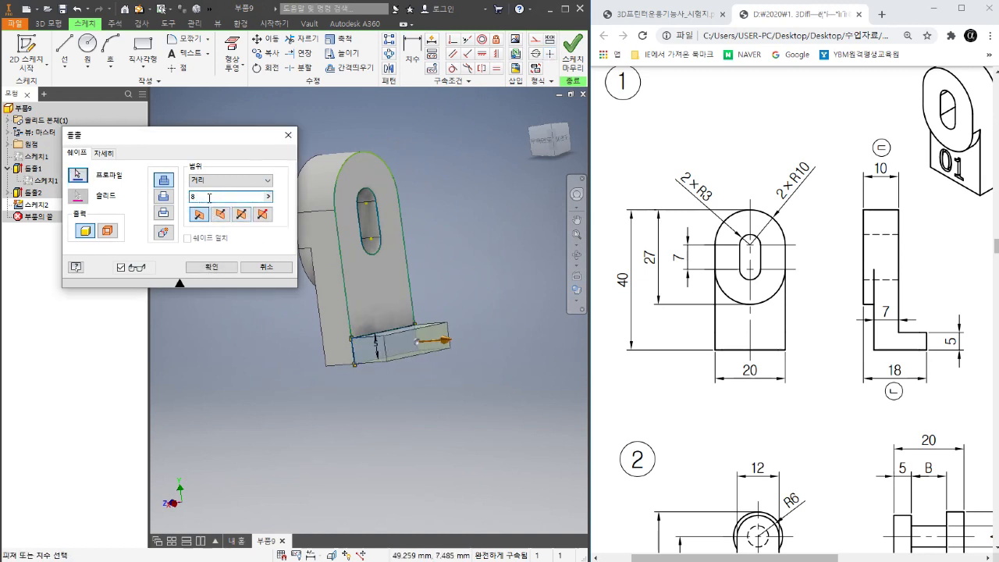
type("8")
key("Home")
type("10-")
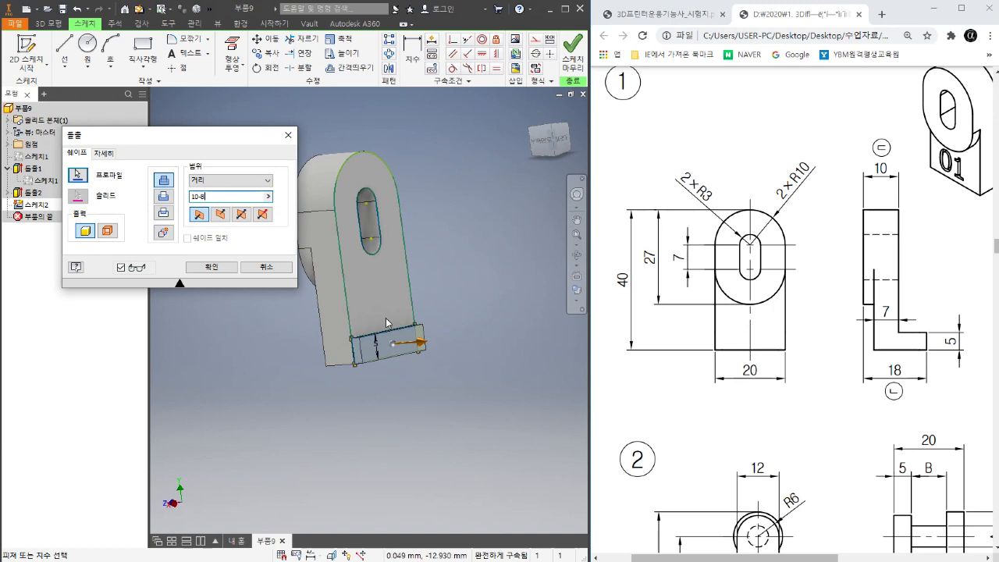
middle_click_drag(382, 384, 406, 386, "shift")
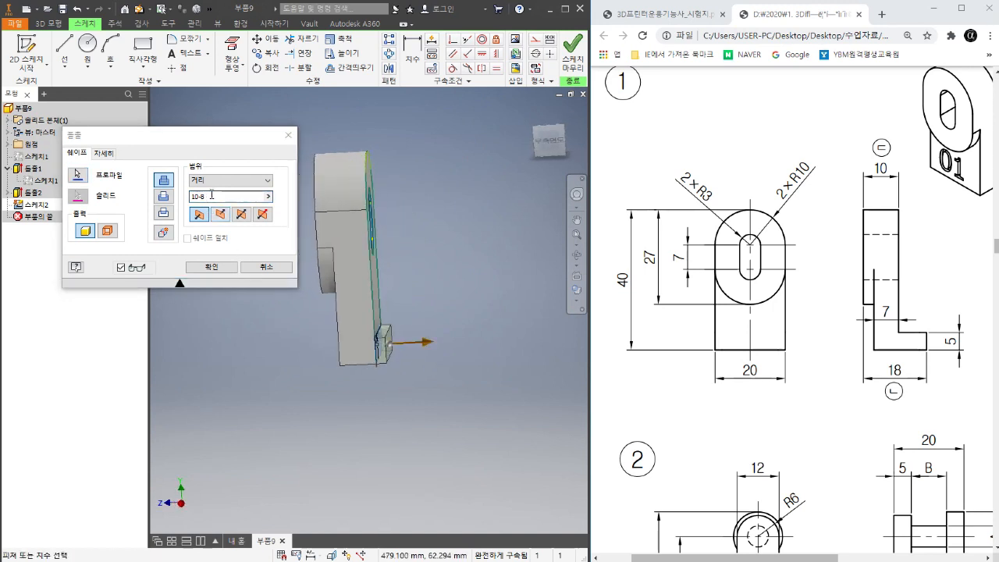
left_click_drag(211, 196, 182, 202)
type("18-")
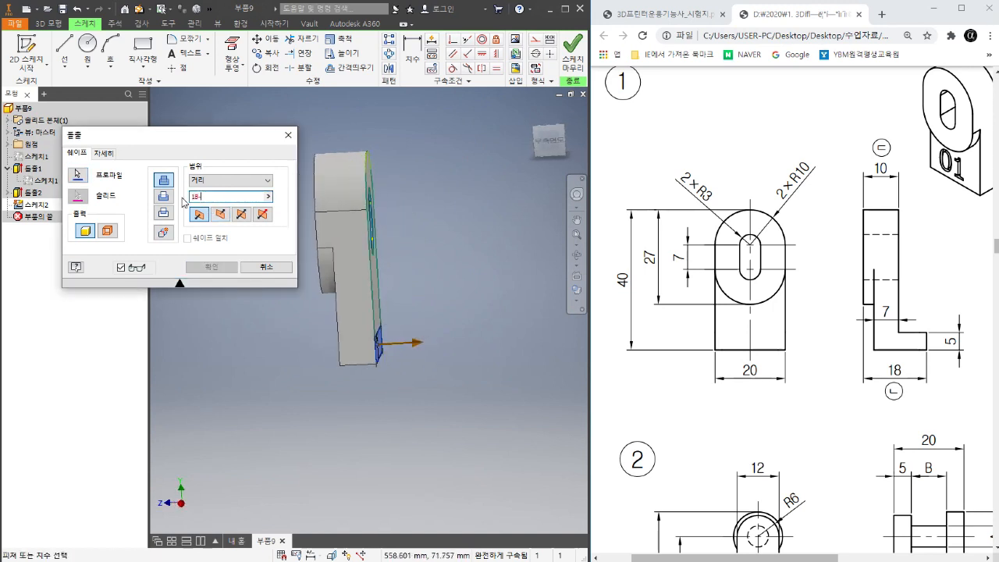
type("8")
key("BackSpace")
type("10")
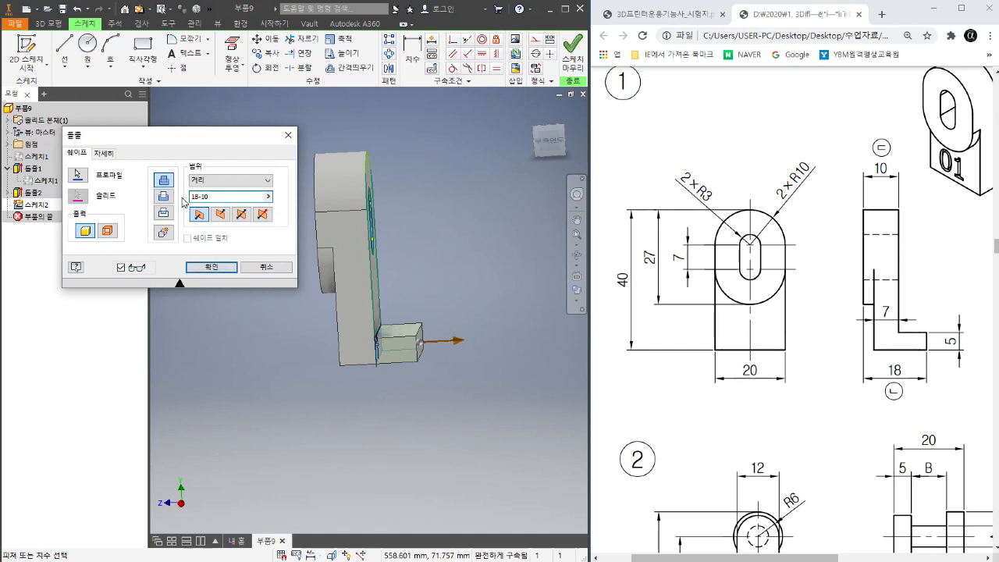
left_click(211, 267)
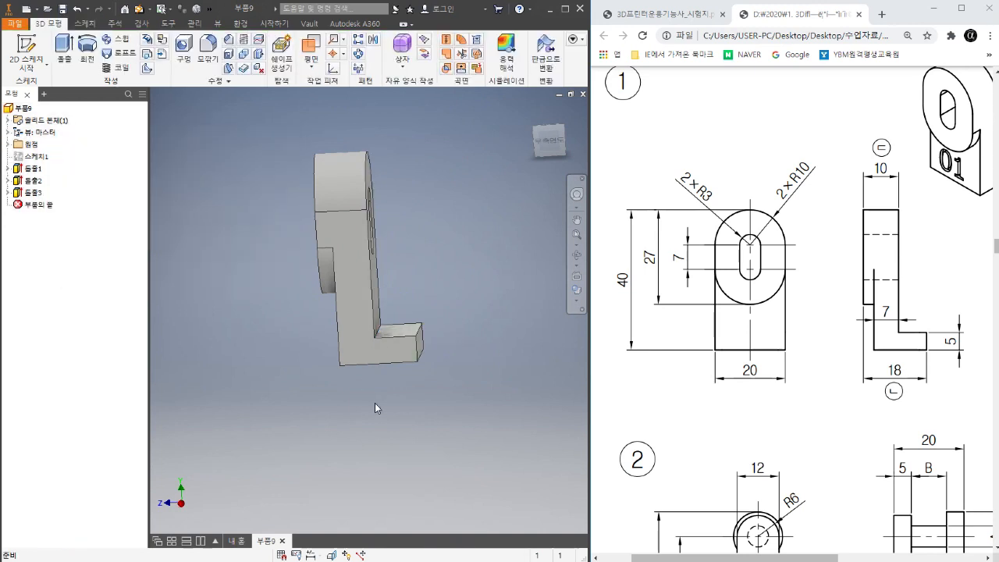
Check the full drawing of part 1 and start a new sketch on the lower front face beneath the oval ring.
middle_click_drag(328, 381, 407, 385, "shift")
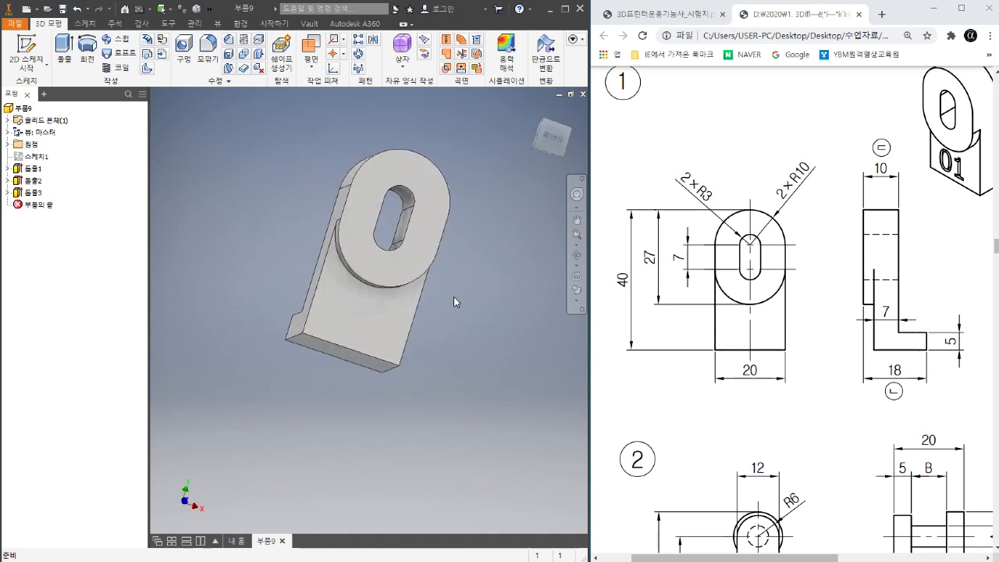
middle_click_drag(454, 297, 386, 322, "shift")
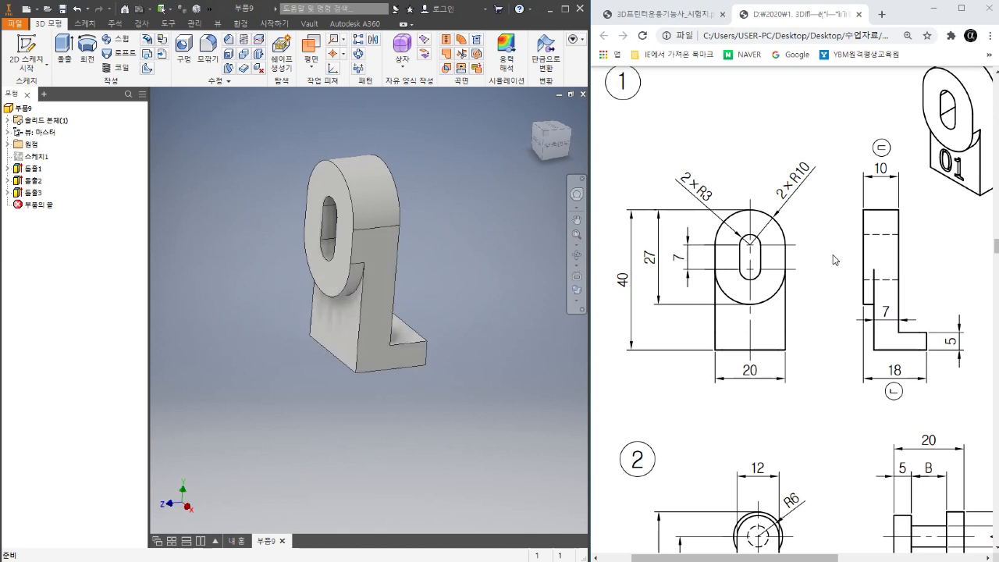
left_click(833, 260)
scroll(802, 260, "down", 3, "ctrl")
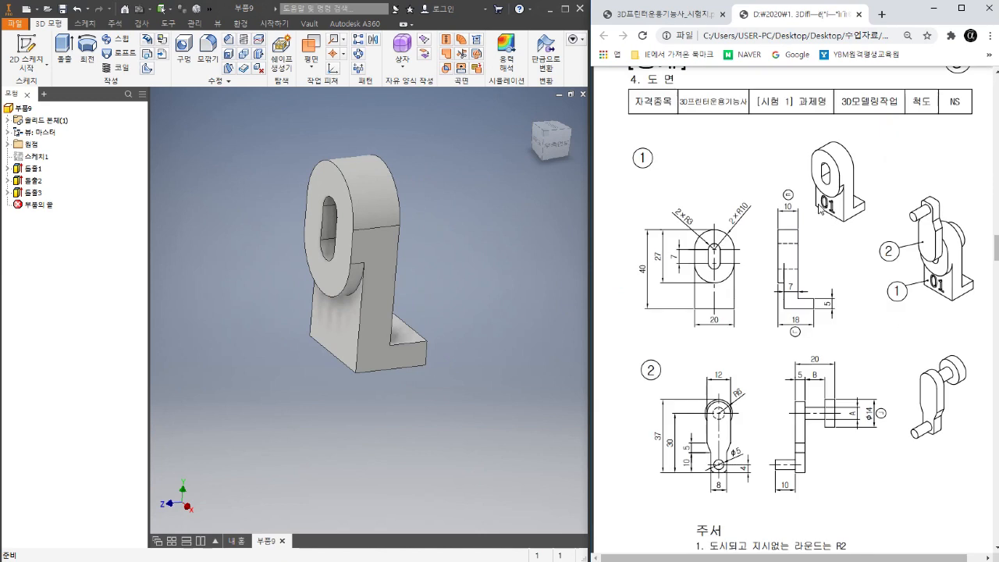
right_click(337, 324)
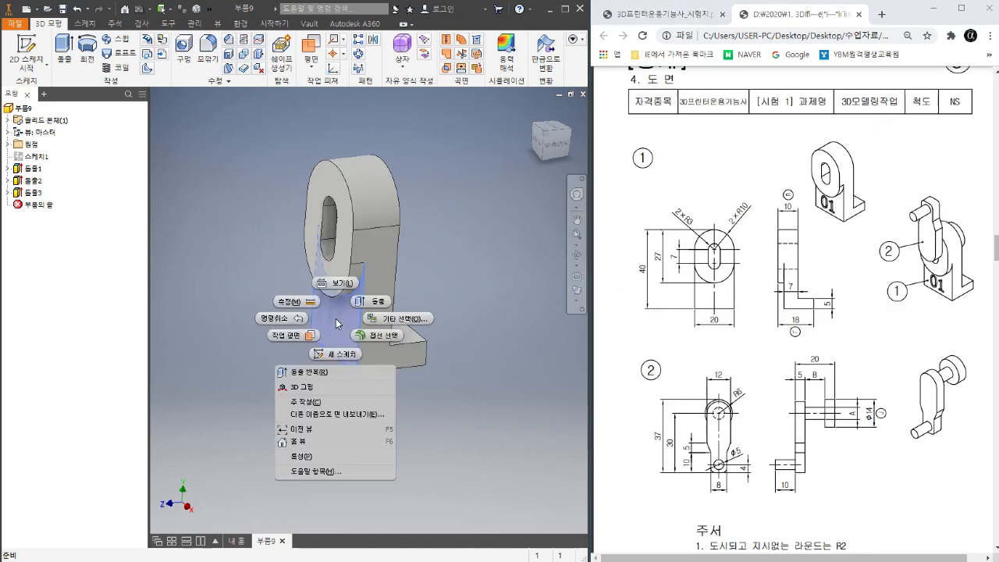
left_click(337, 354)
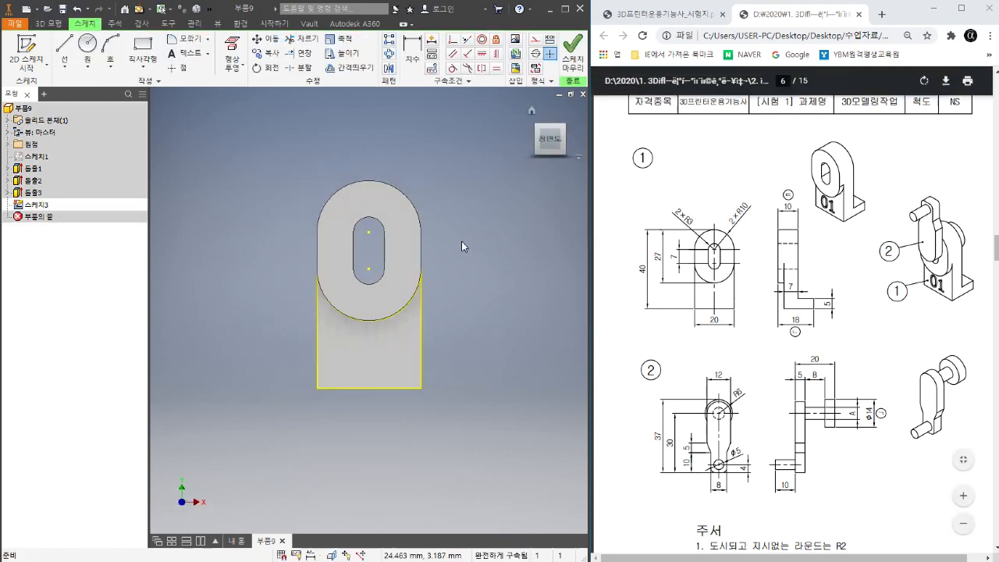
Place a text box spanning the lower front face, with its text centred horizontally and vertically.
left_click(185, 58)
scroll(397, 361, "up", 3)
scroll(352, 340, "down", 2)
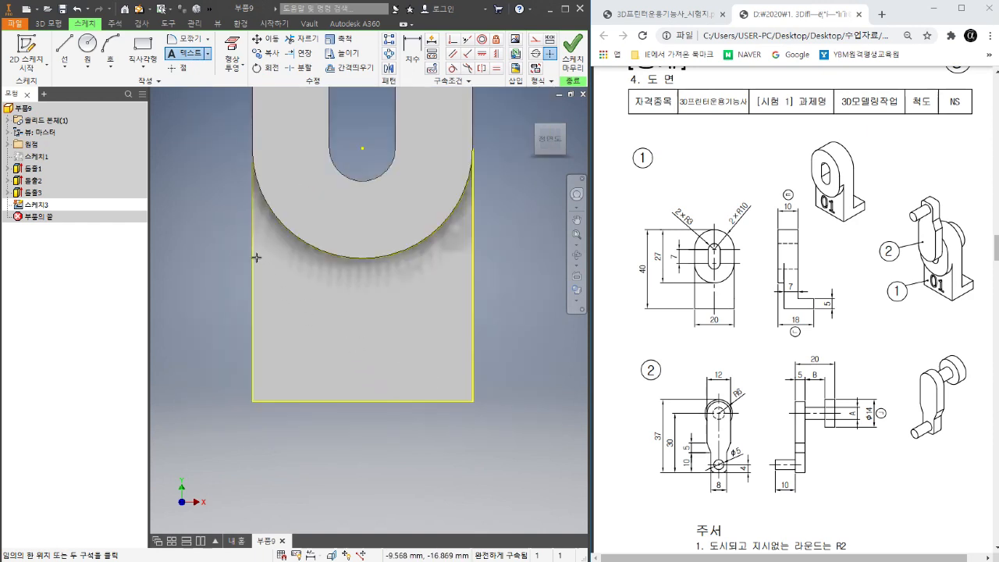
left_click_drag(256, 255, 469, 407)
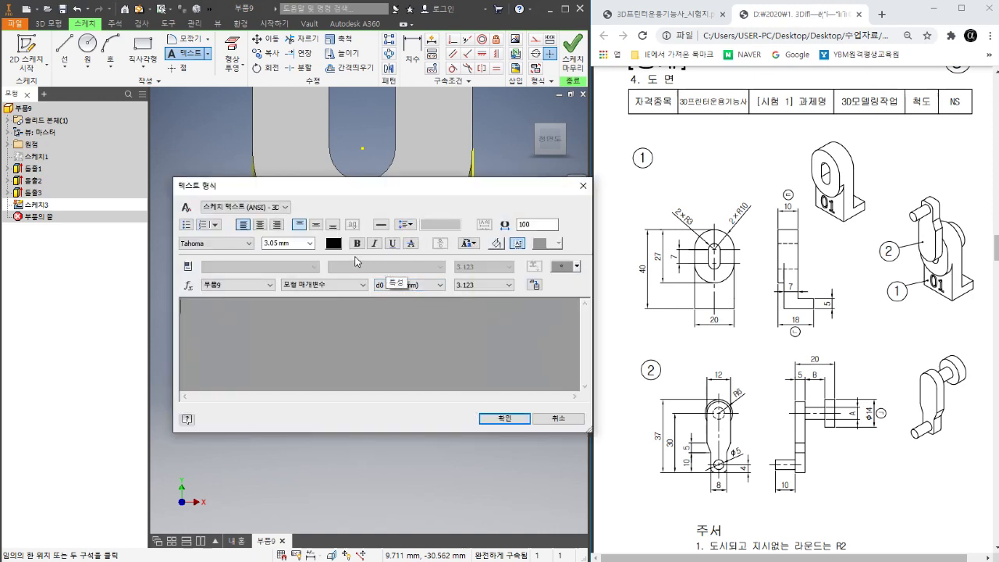
left_click(315, 224)
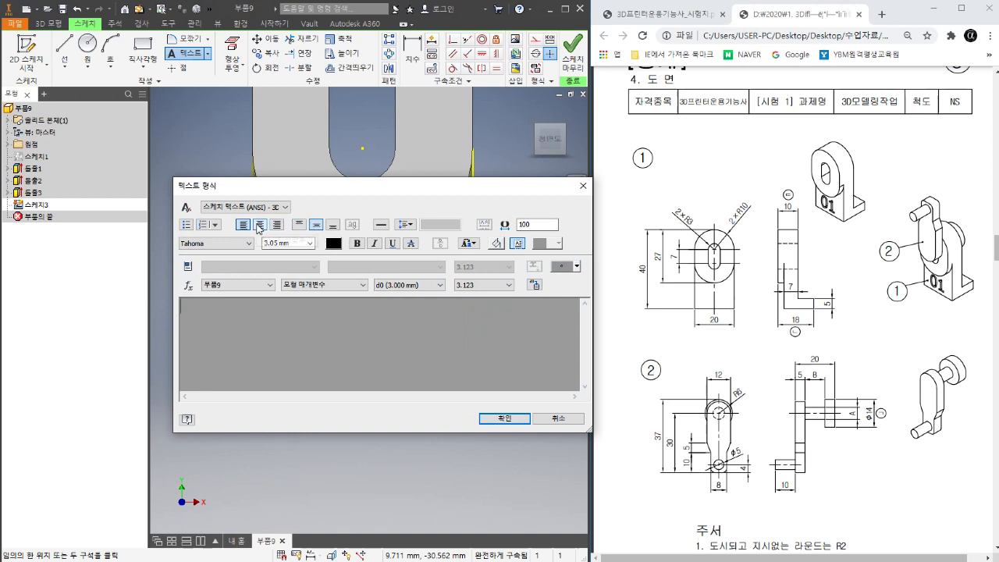
left_click(258, 225)
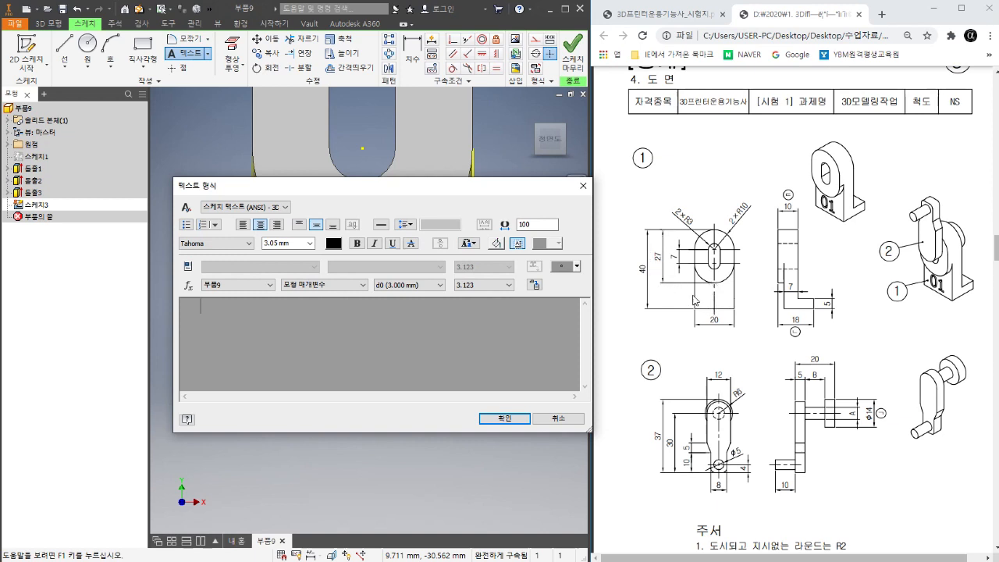
Enter the text 07 in bold Tahoma with a 9 mm text height.
left_click(288, 245)
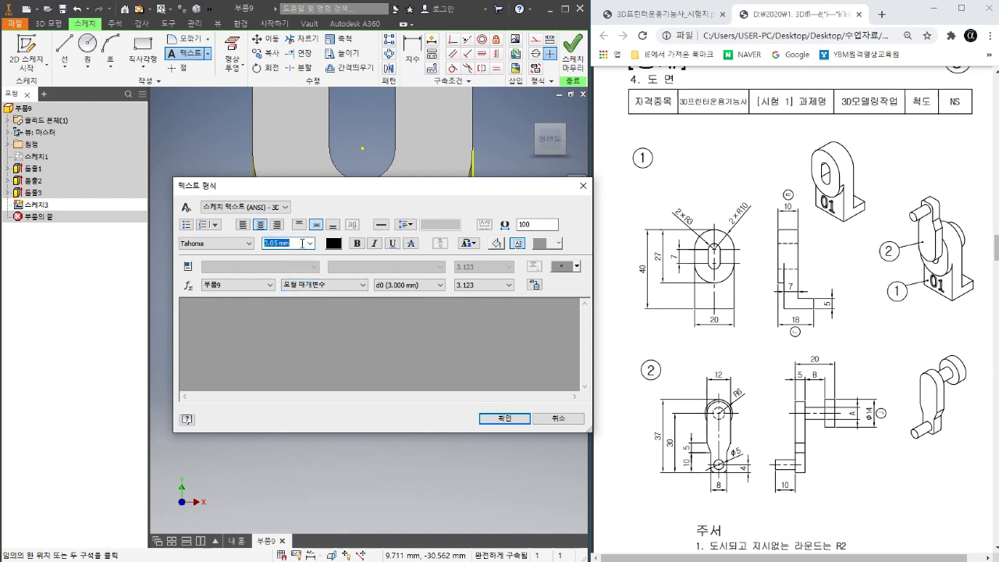
type("9")
left_click(357, 243)
type("0")
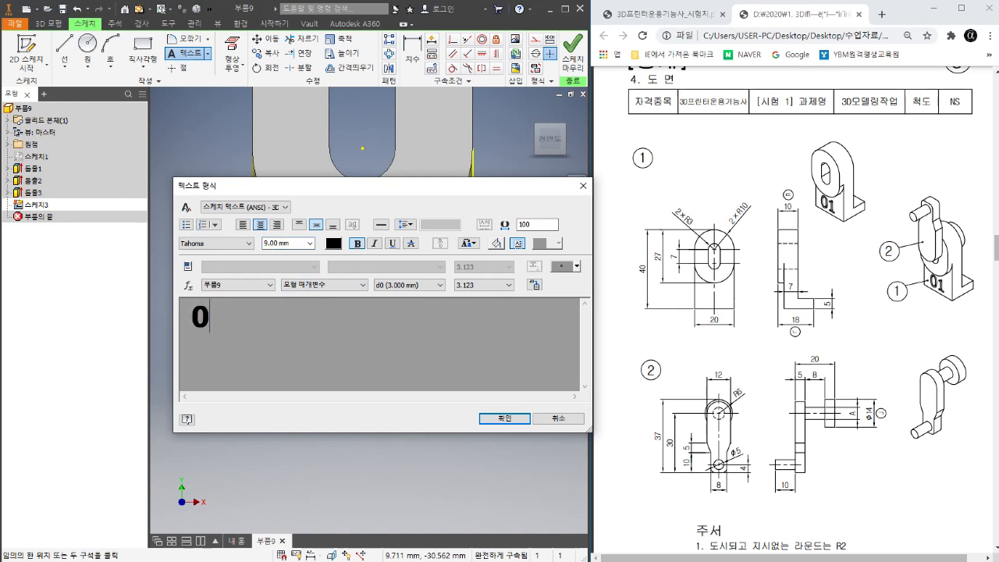
type("7")
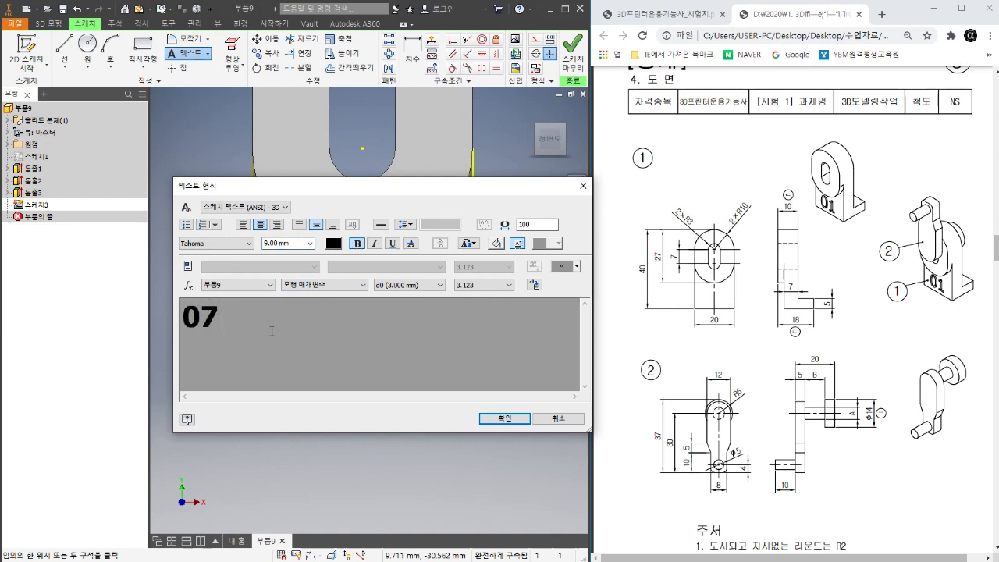
left_click(504, 419)
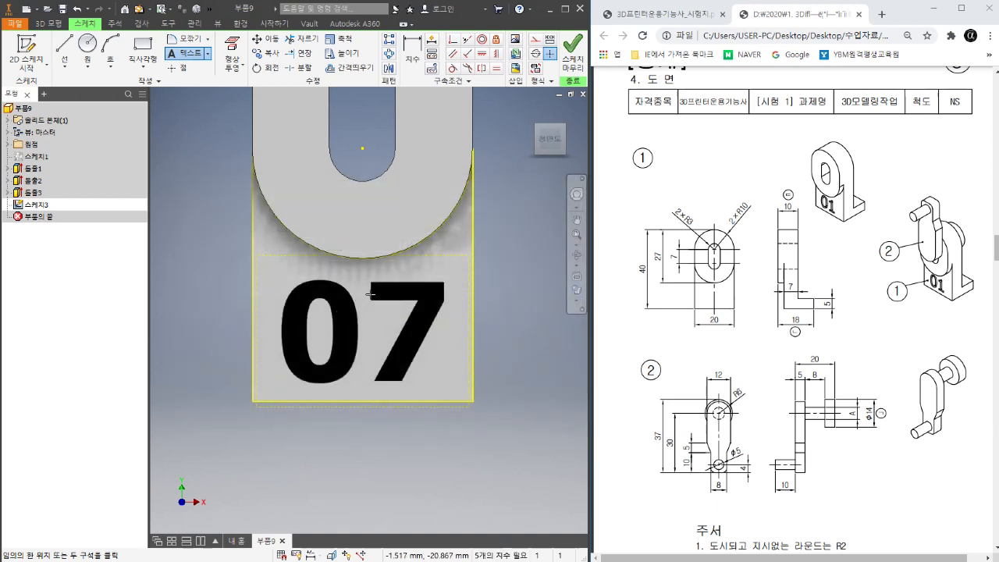
right_click(501, 257)
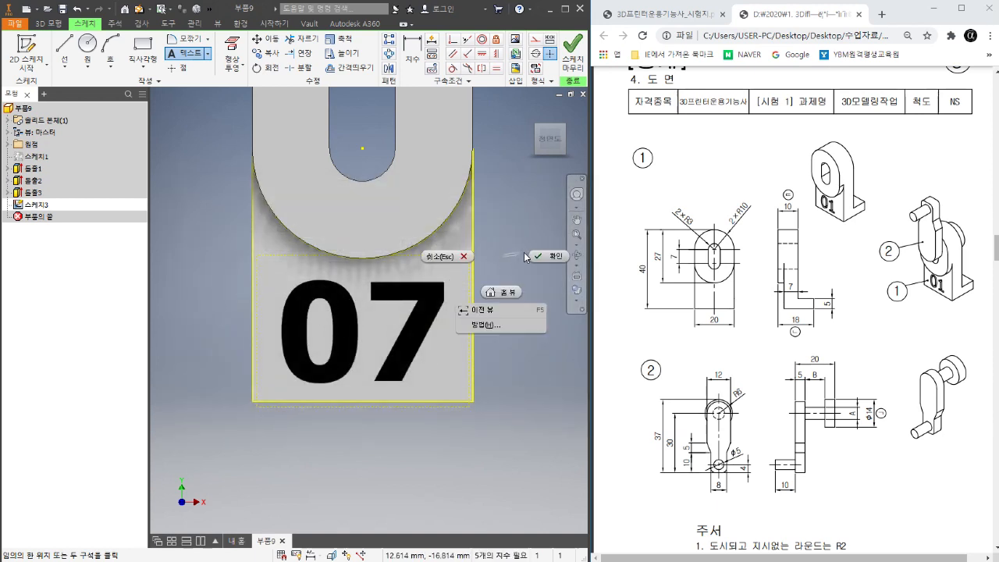
left_click(534, 257)
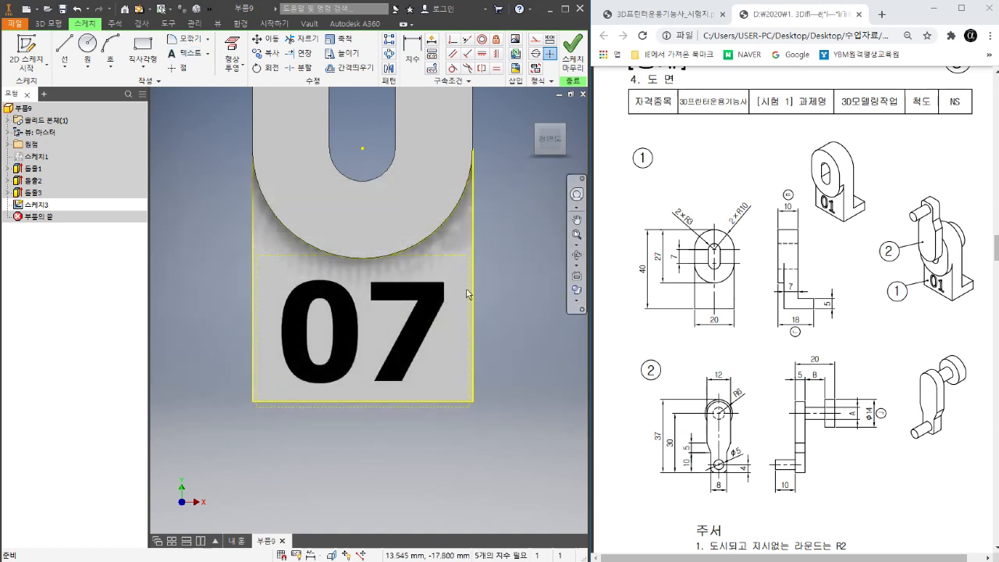
Shift the 07 text slightly toward the face's left edge and finish the sketch.
left_click(419, 327)
left_click_drag(419, 327, 415, 330)
scroll(382, 290, "up", 3)
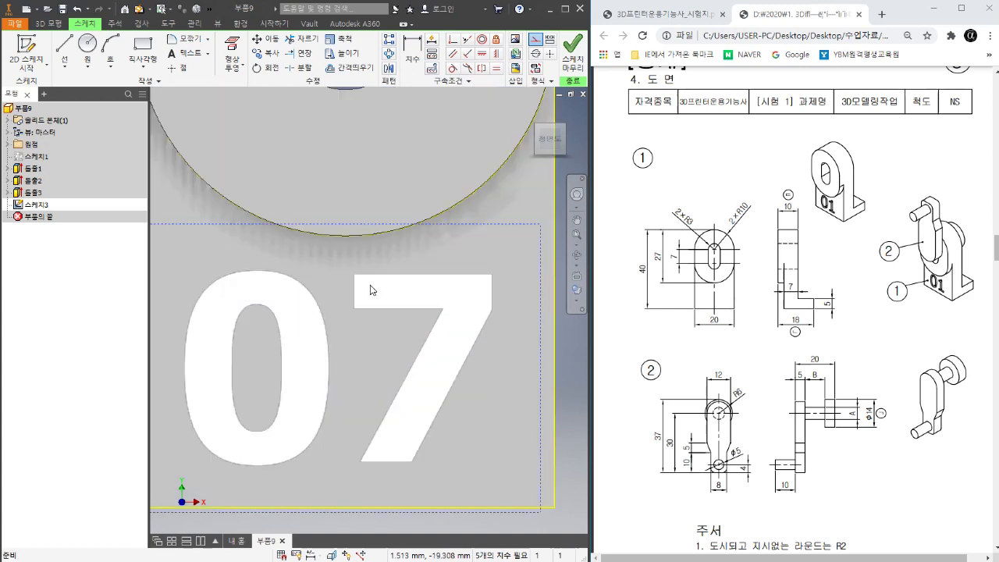
scroll(342, 258, "down", 2)
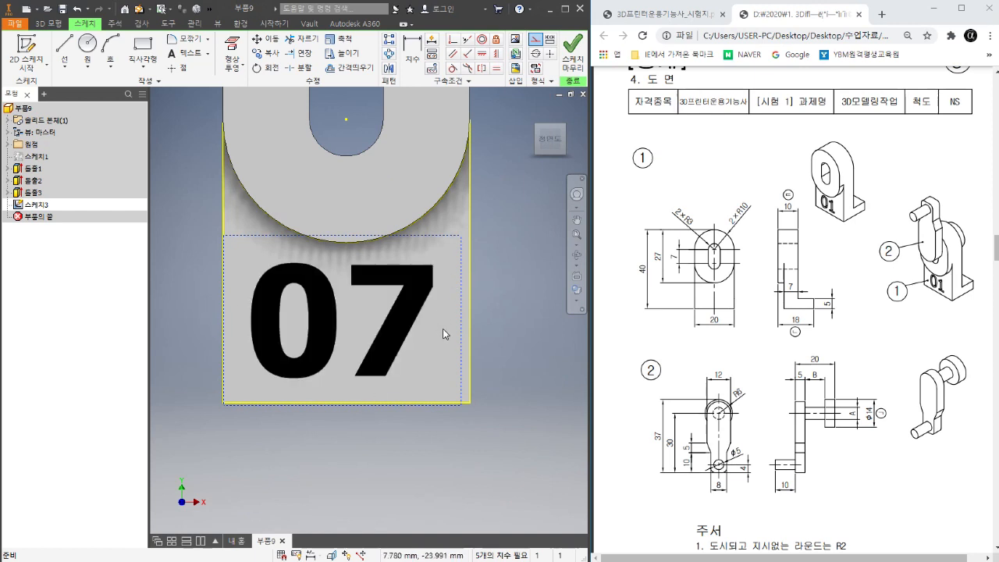
left_click(364, 244)
left_click(575, 59)
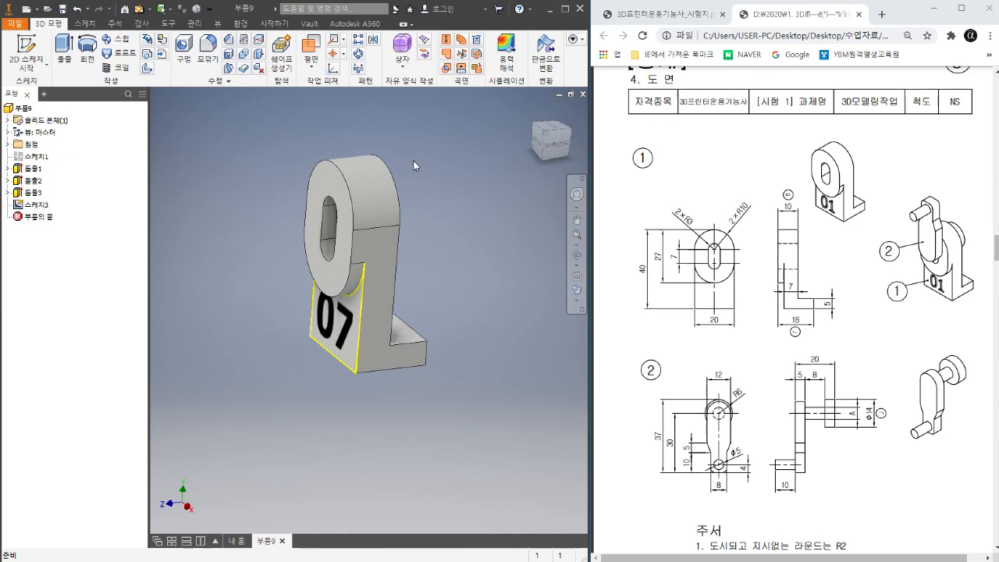
Try to extrude the 07 text 0.4 mm into the body using the join operation.
left_click(63, 56)
scroll(448, 300, "up", 3)
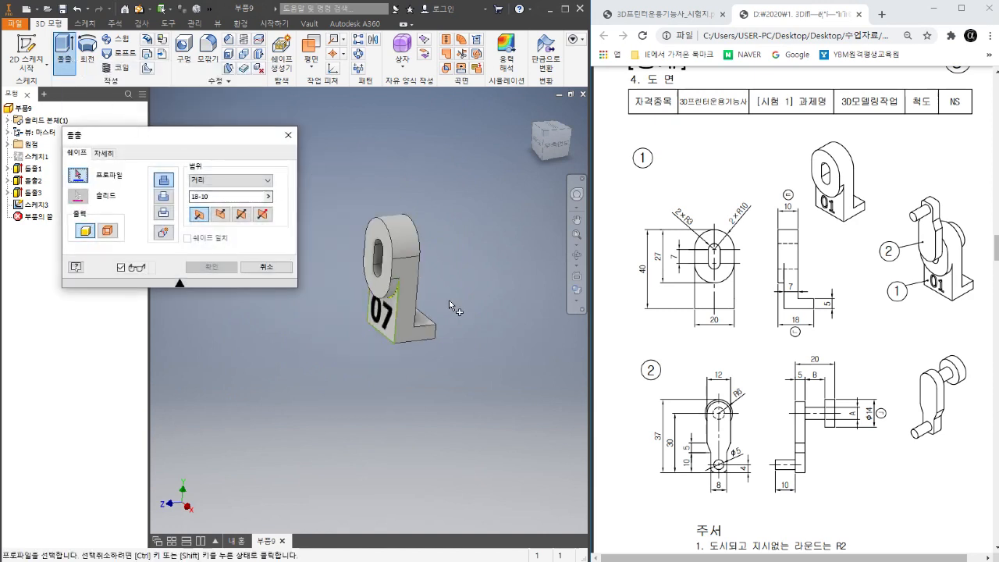
scroll(300, 321, "down", 3)
scroll(410, 359, "down", 2)
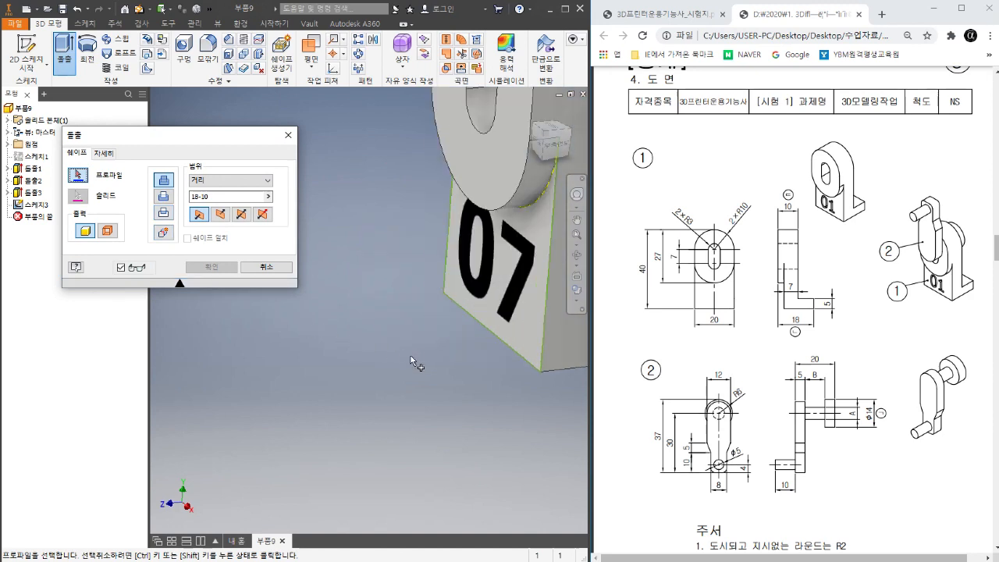
left_click(477, 285)
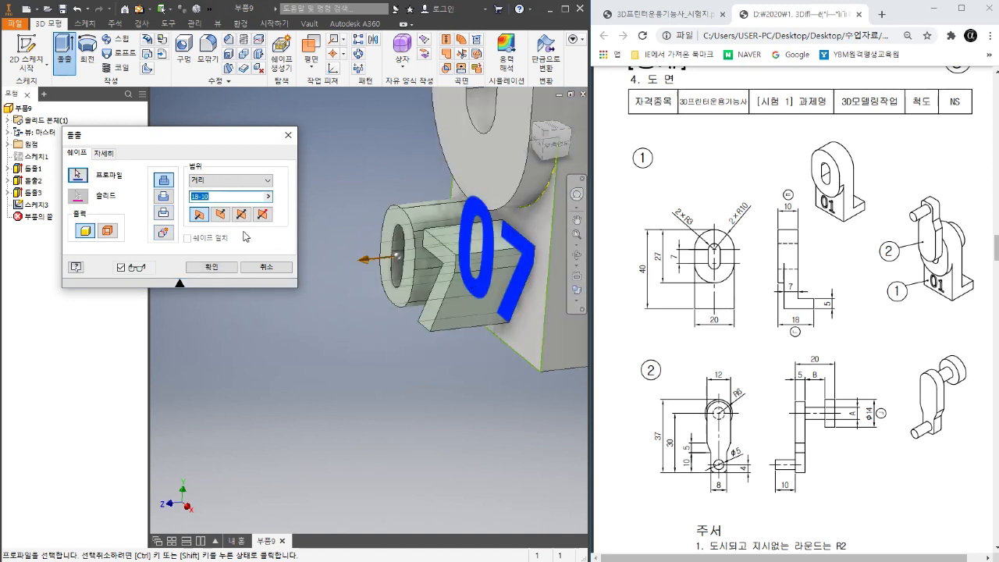
left_click(221, 214)
double_click(201, 199)
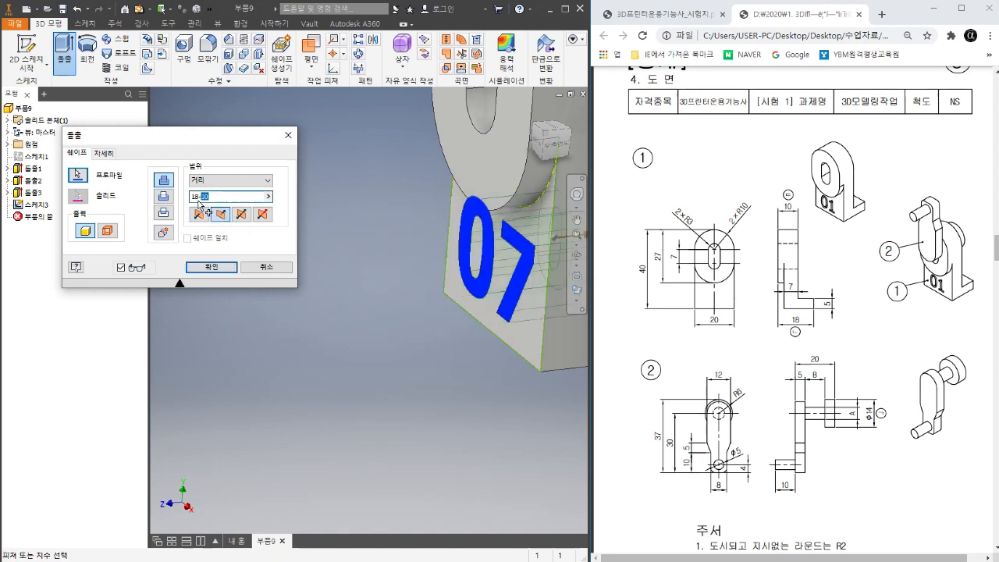
left_click_drag(200, 201, 187, 207)
type("0.4")
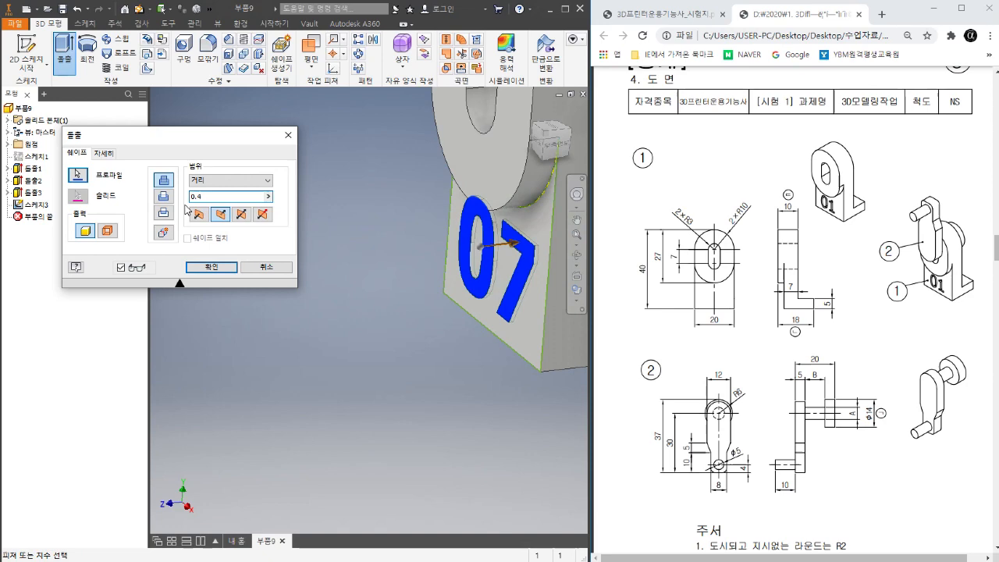
left_click(211, 267)
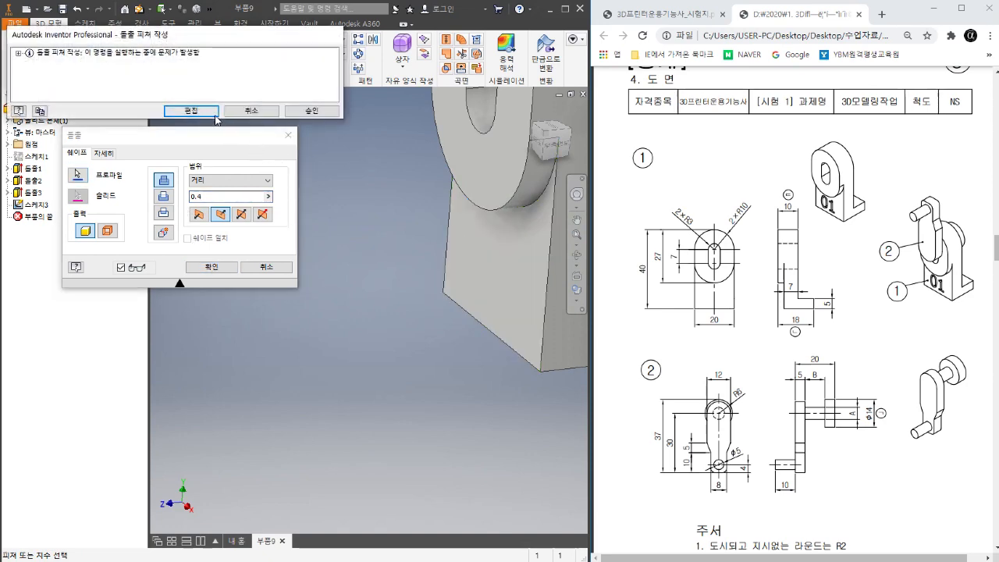
left_click(251, 111)
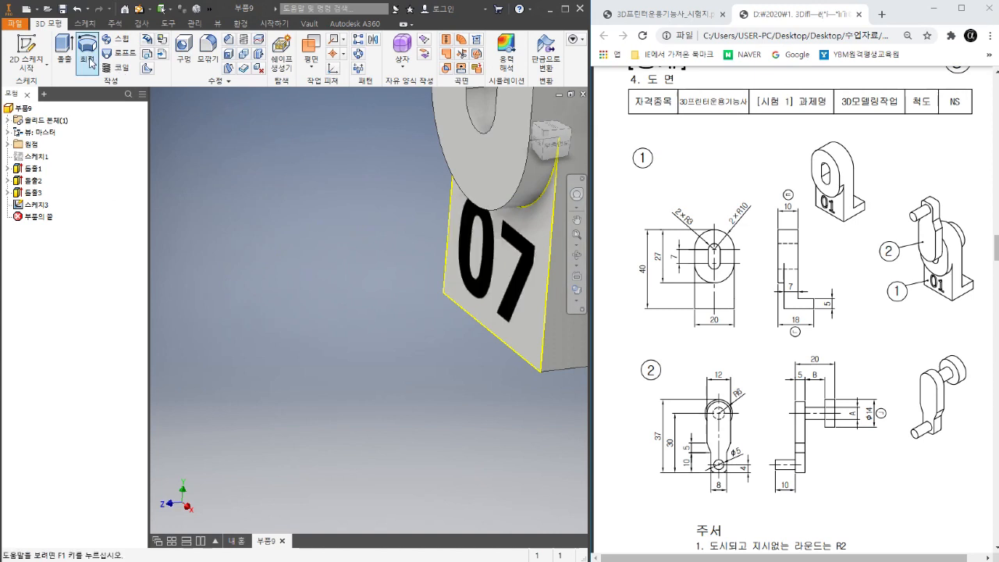
Engrave the 07 text into the lower front face with an extruded cut 0.4 mm deep.
scroll(365, 299, "up", 3)
scroll(399, 289, "down", 2)
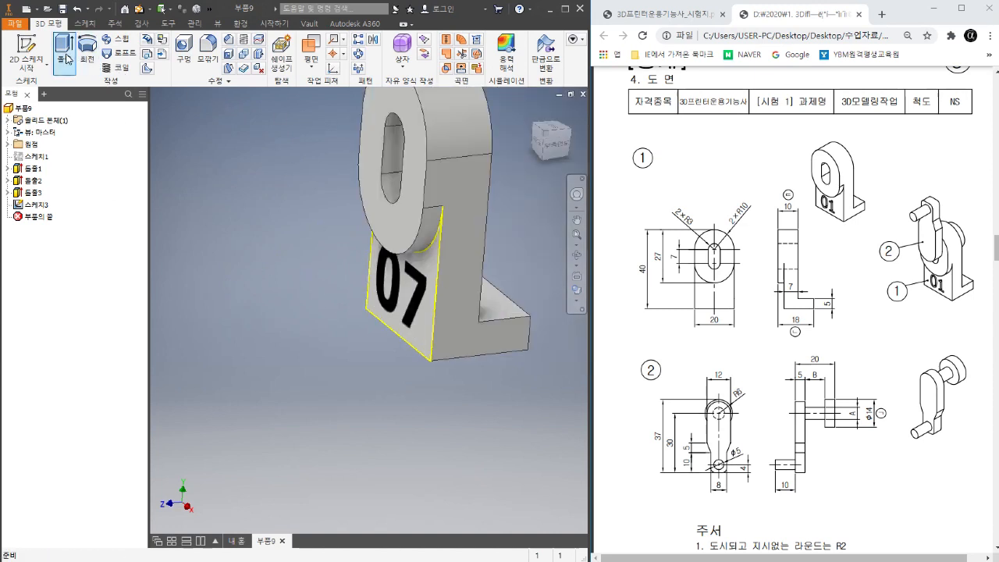
left_click(66, 59)
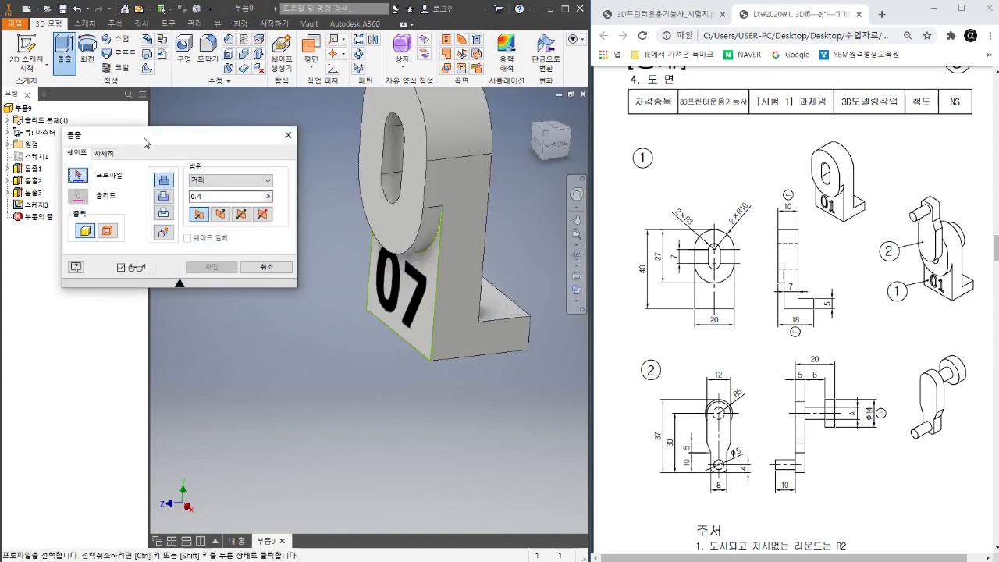
left_click(165, 197)
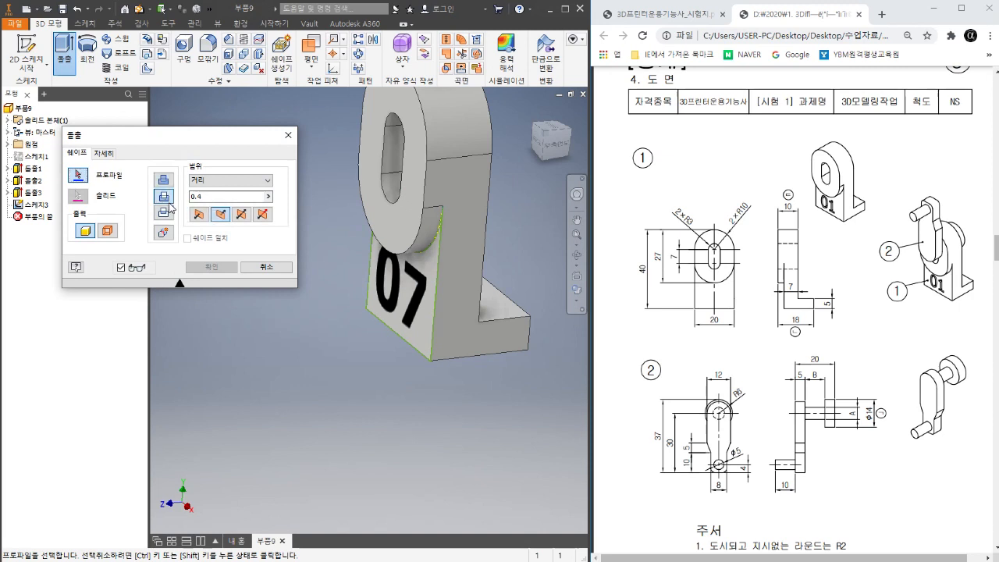
left_click(399, 292)
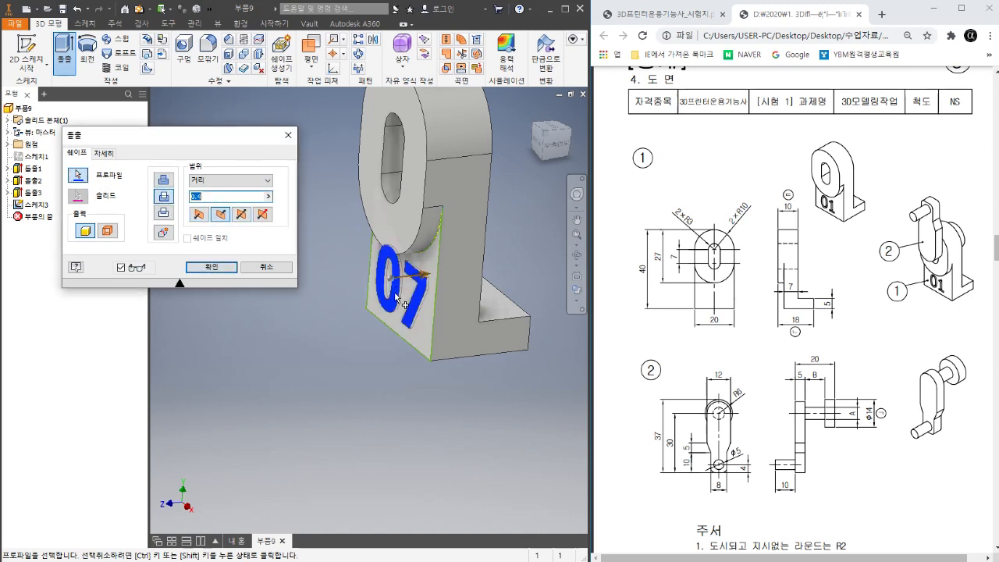
scroll(409, 295, "up", 5)
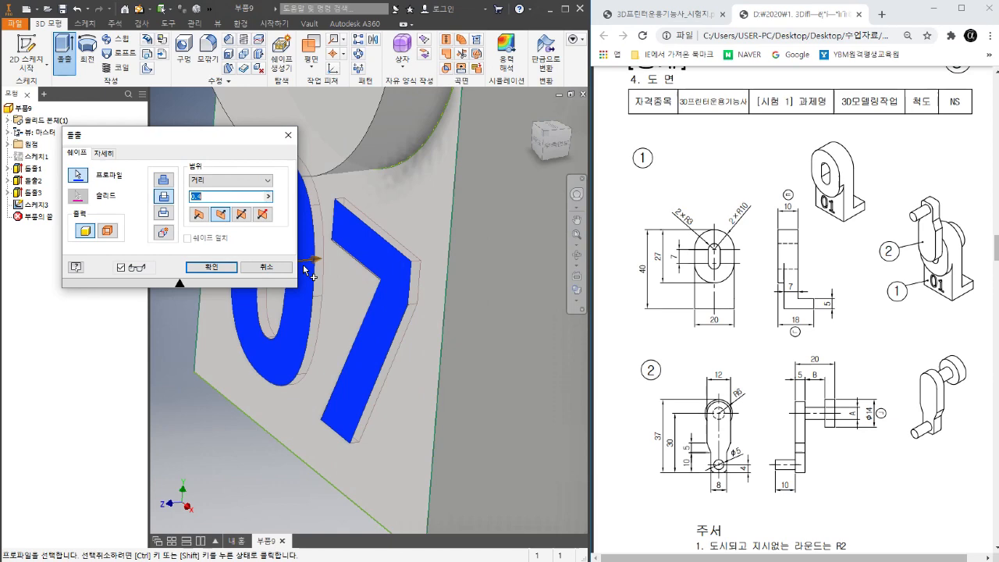
left_click(220, 267)
Examine the engraved 07 on the lower front face up close and against the whole part.
scroll(313, 341, "down", 3)
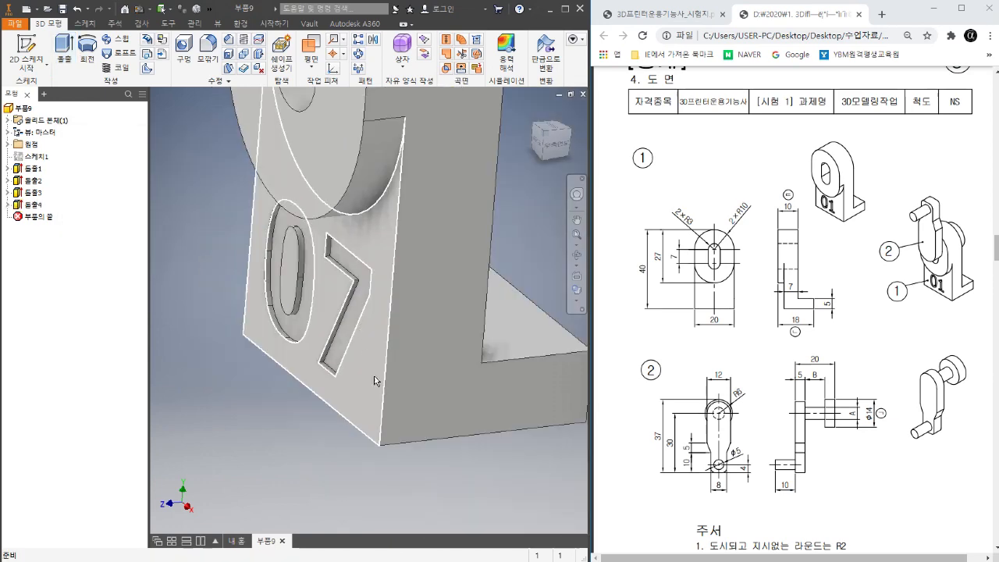
middle_click_drag(433, 465, 433, 435, "shift")
scroll(410, 428, "down", 3)
mouse_move(408, 395)
middle_mouse_down("shift")
mouse_move(406, 374)
mouse_move(417, 407)
middle_mouse_up("shift")
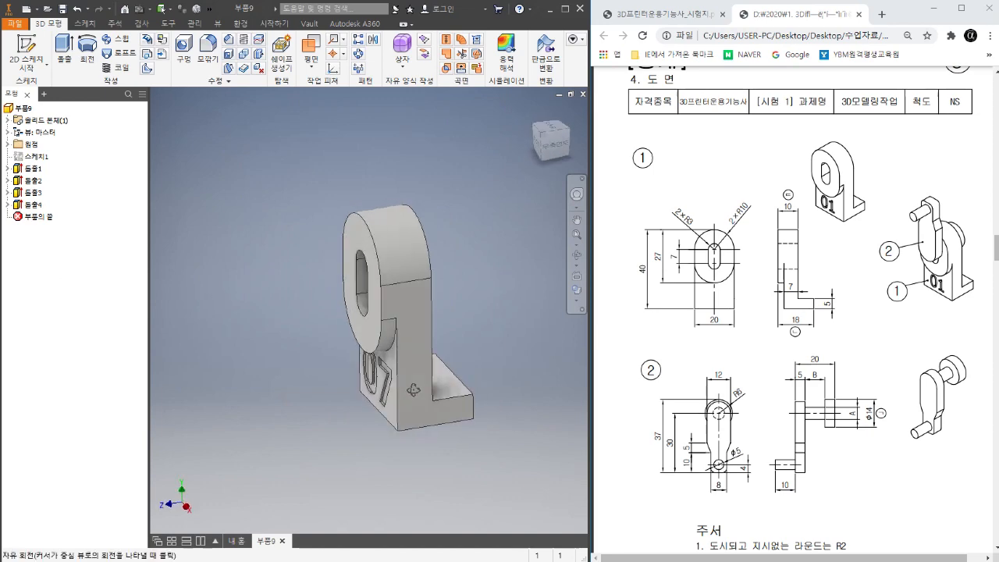
scroll(417, 408, "up", 5)
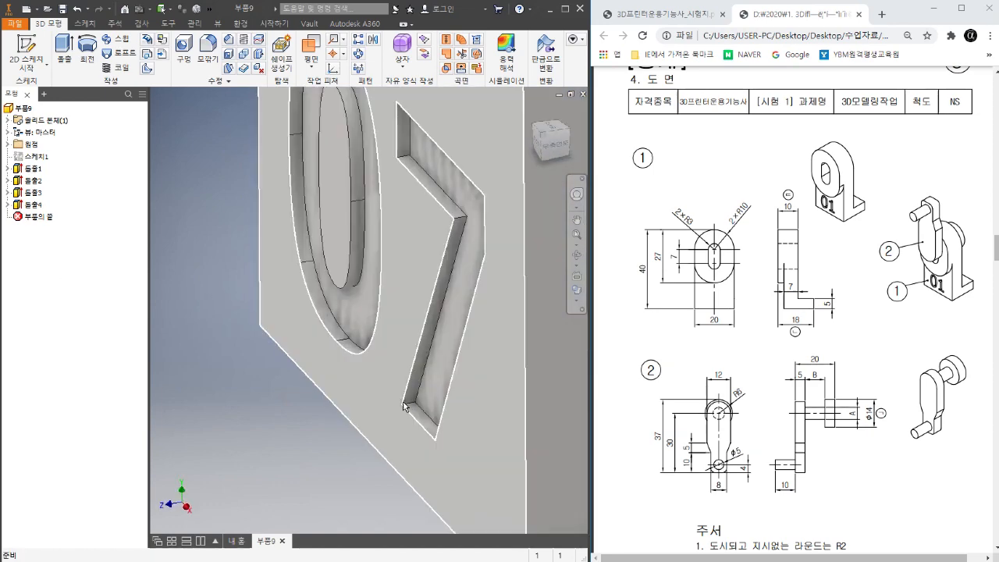
scroll(422, 407, "down", 3)
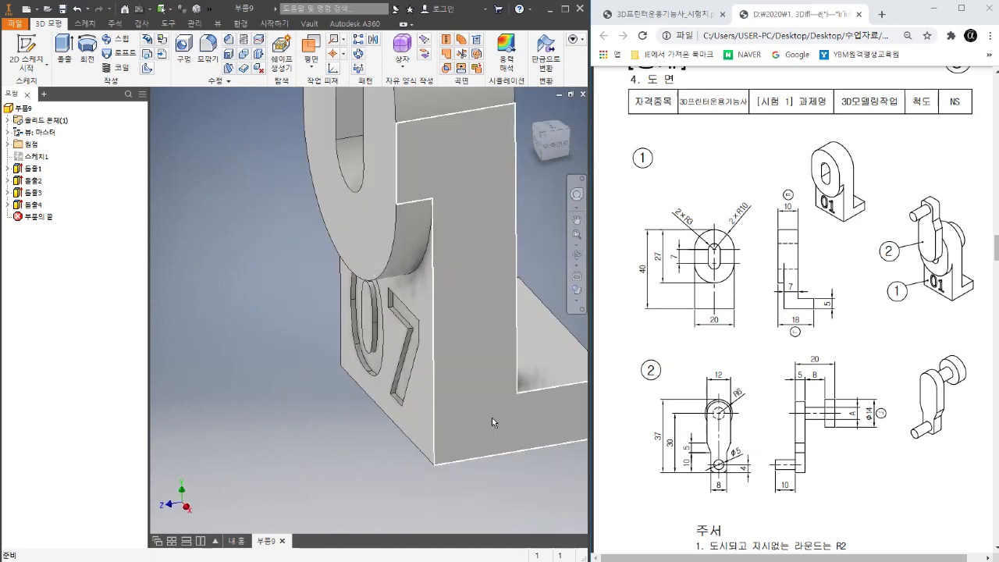
scroll(401, 405, "up", 5)
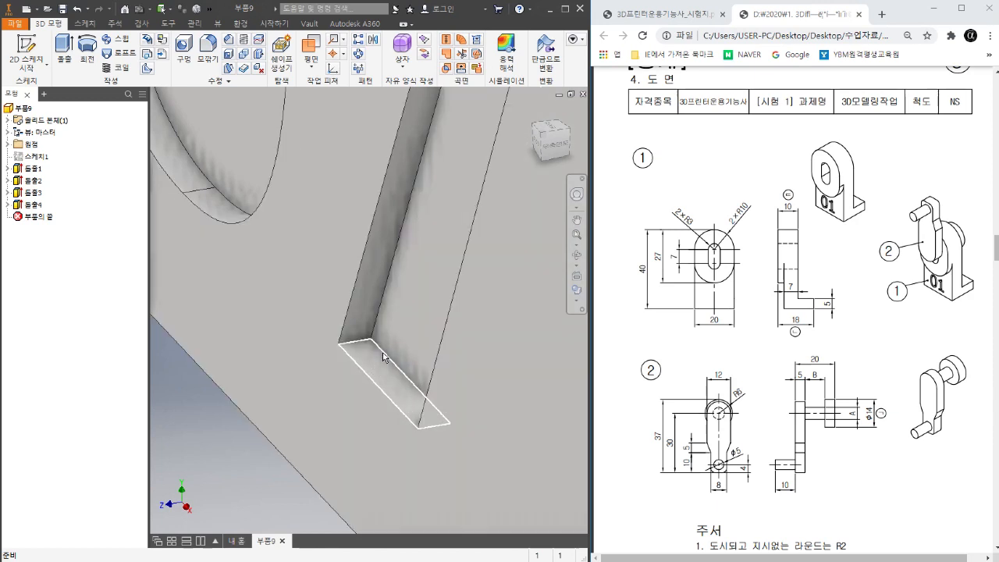
scroll(365, 366, "up", 5)
scroll(364, 216, "up", 4)
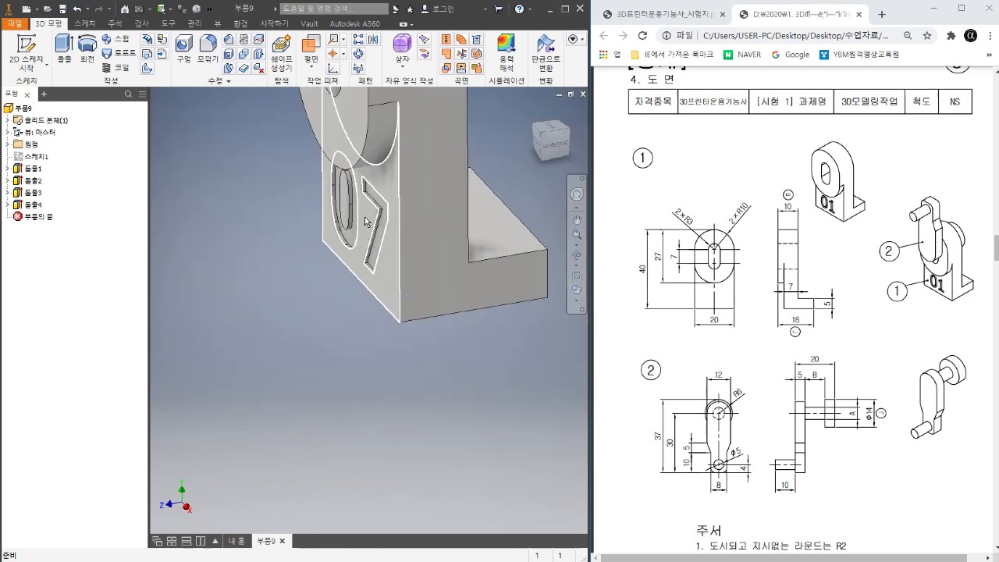
middle_click_drag(359, 217, 297, 295)
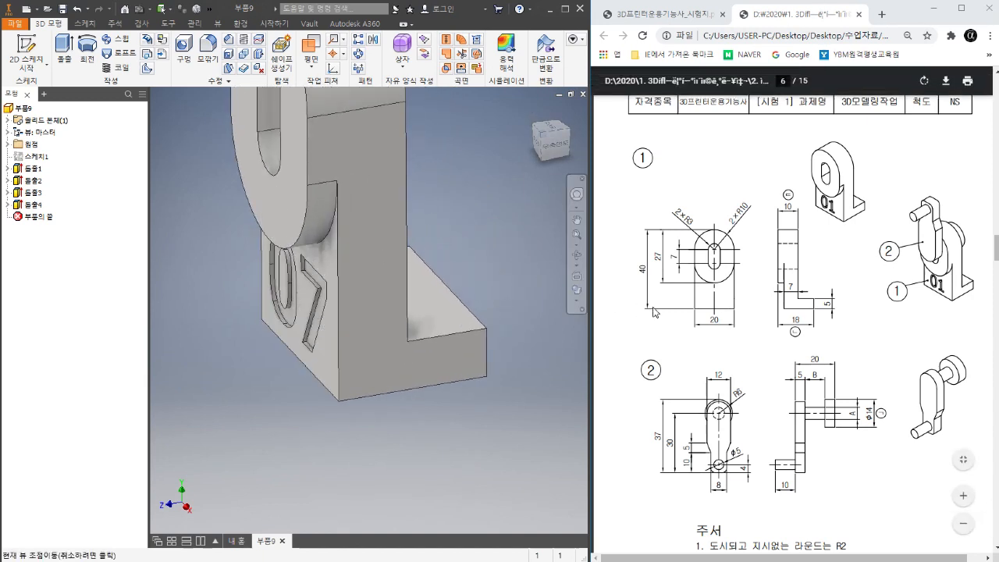
scroll(441, 318, "down", 5)
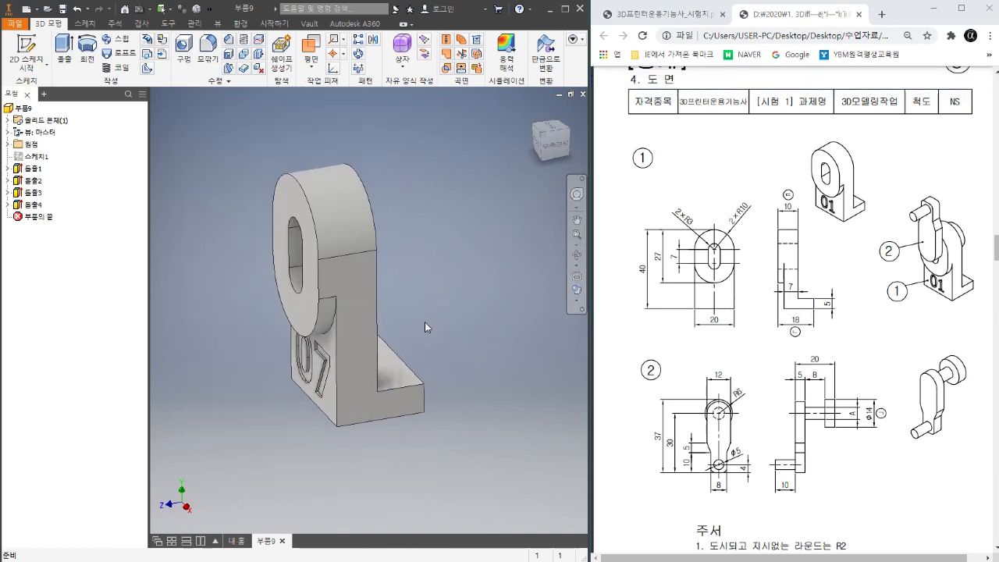
Show the part in isometric view and switch to the exam instructions PDF to check the required submission files.
left_click(533, 111)
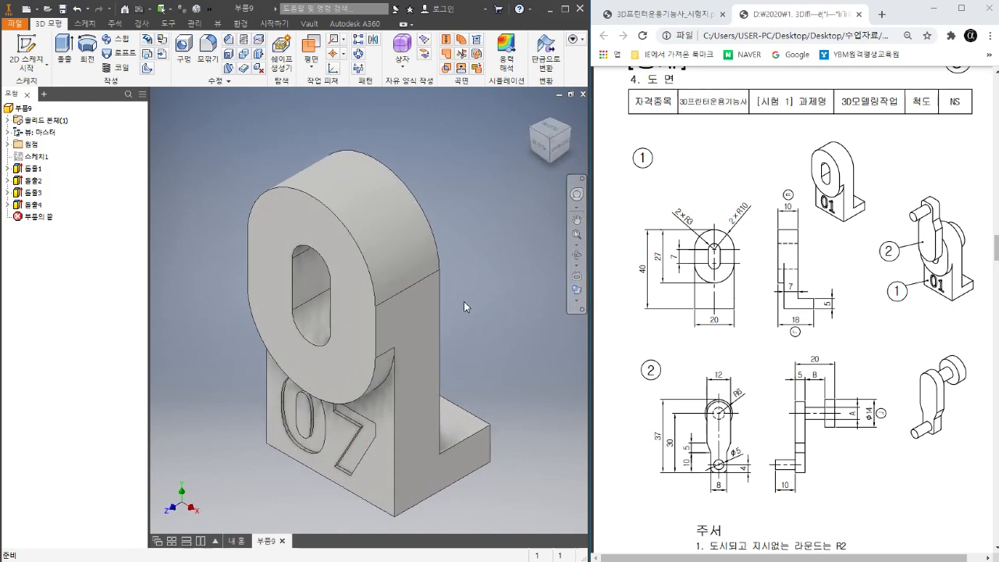
left_click(663, 15)
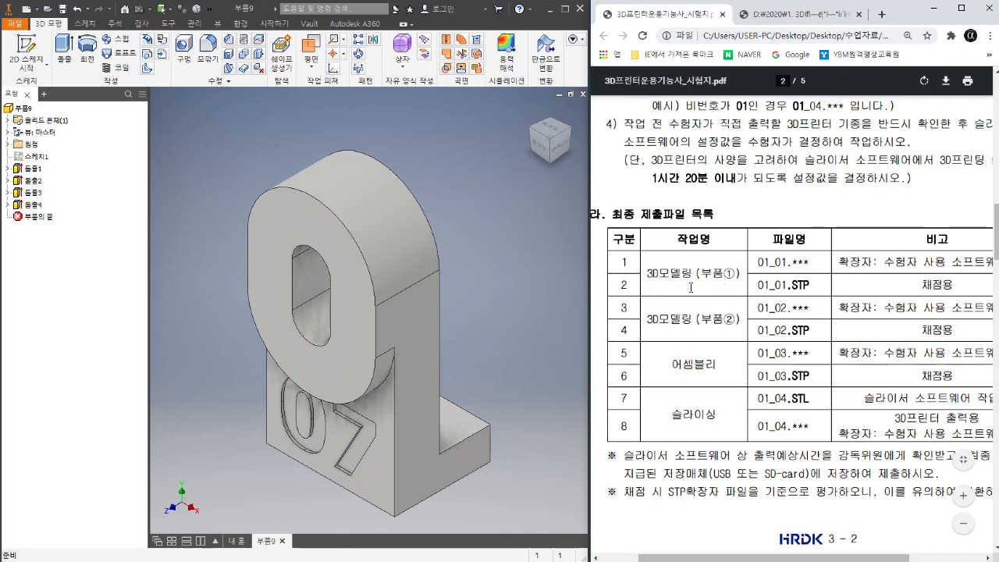
Save the part as an Inventor part file named 07_01 in the 07 folder, following the exam's submission file list.
left_click(815, 14)
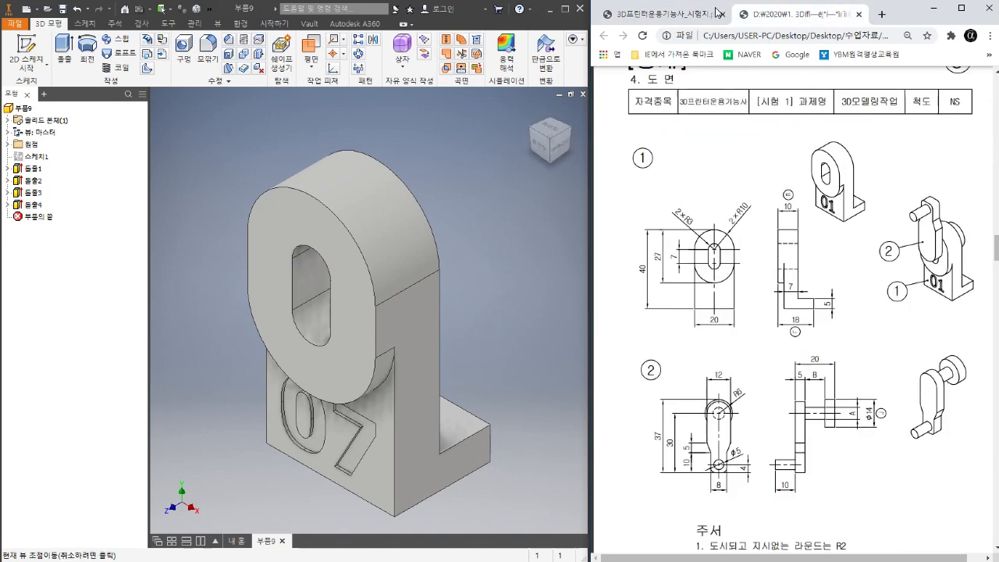
left_click(659, 14)
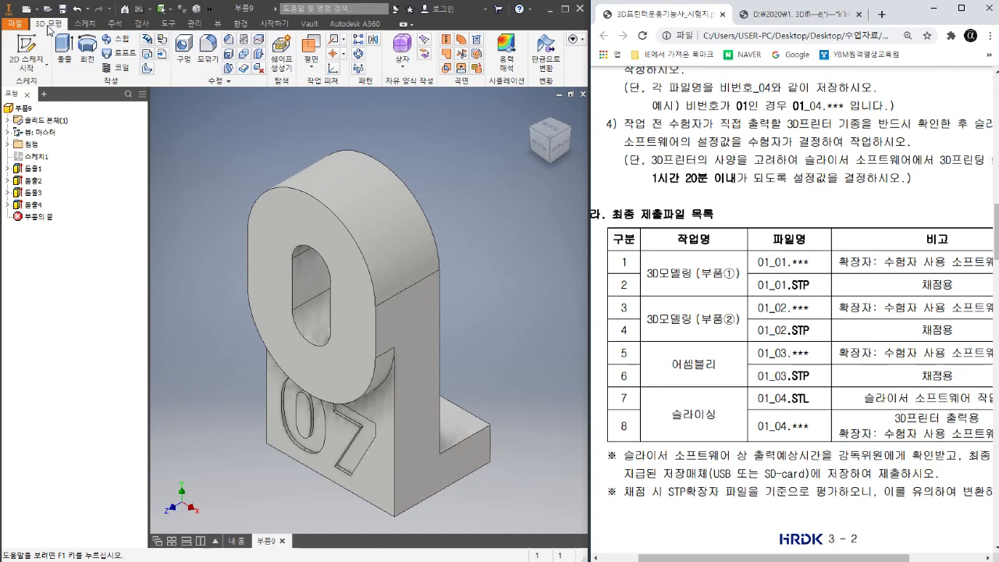
left_click(19, 25)
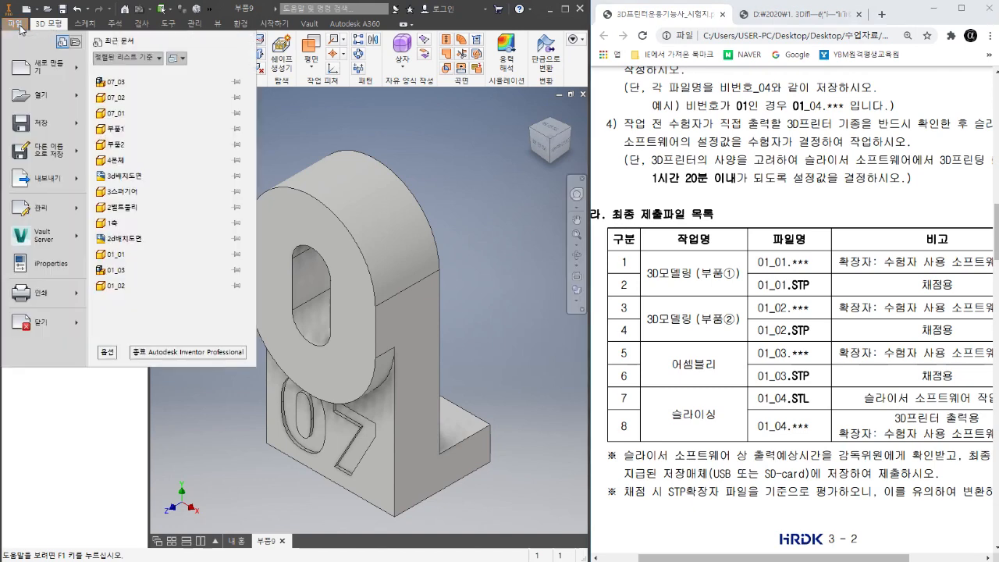
mouse_move(53, 153)
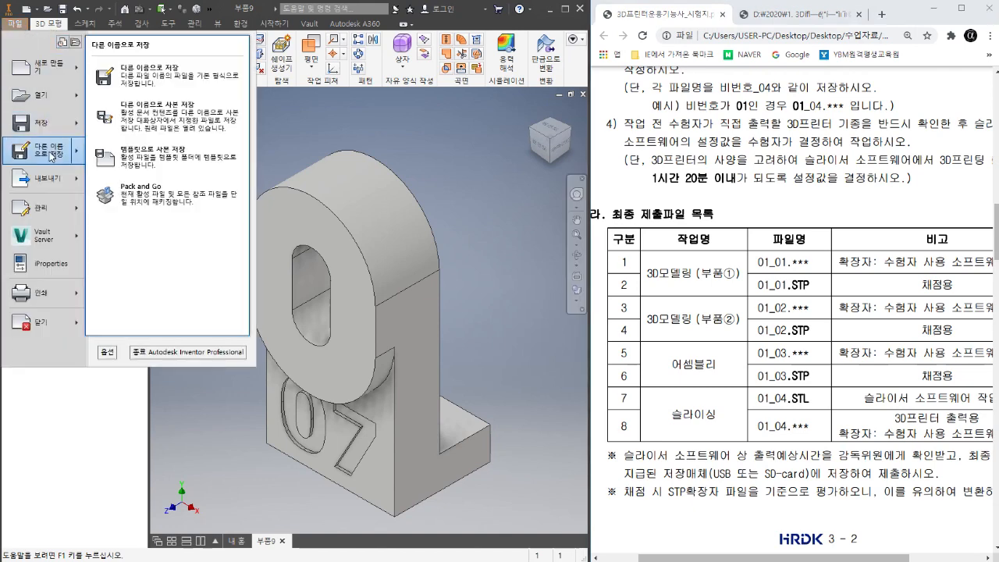
left_click(163, 82)
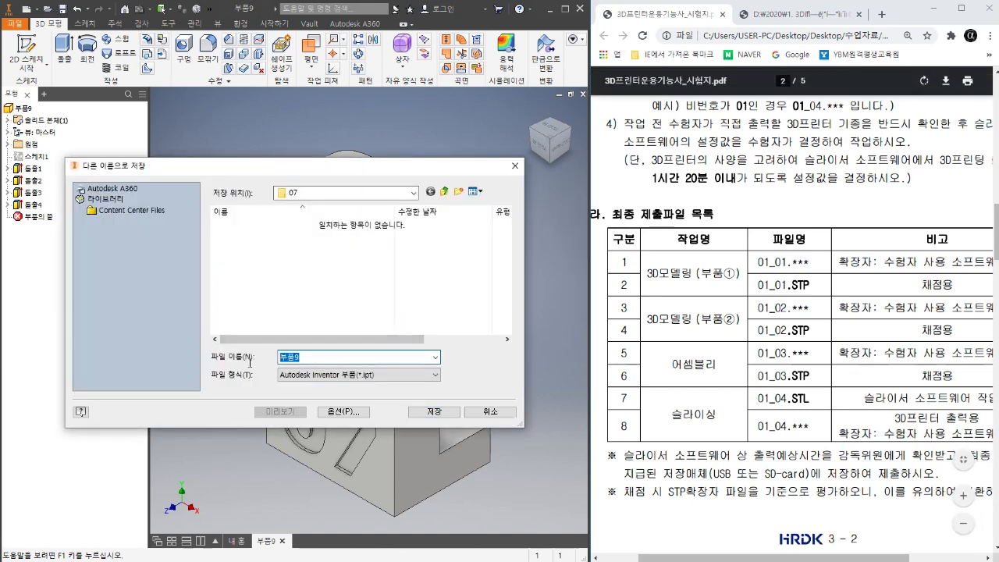
type("07")
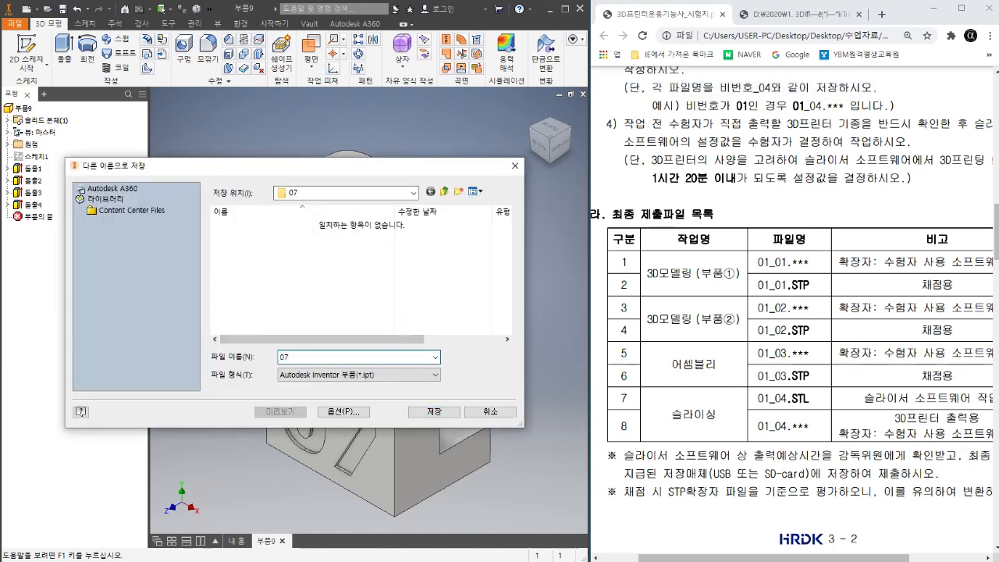
type("_01")
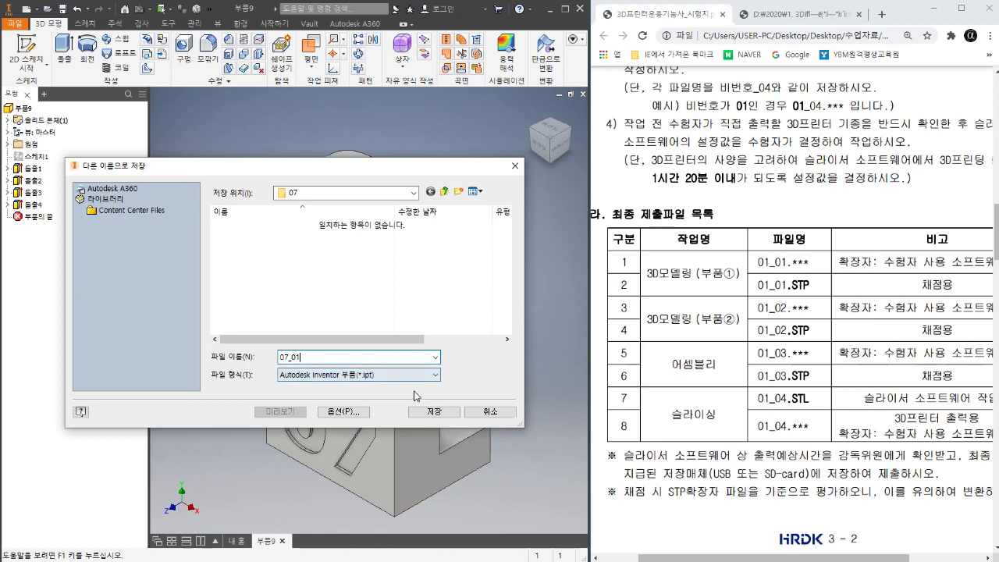
left_click(435, 413)
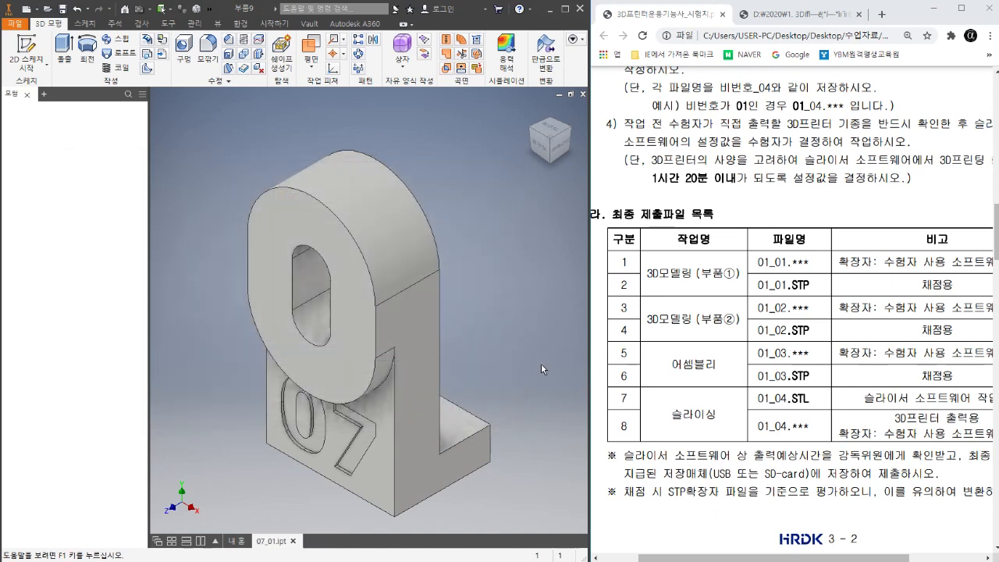
left_click_drag(732, 557, 749, 557)
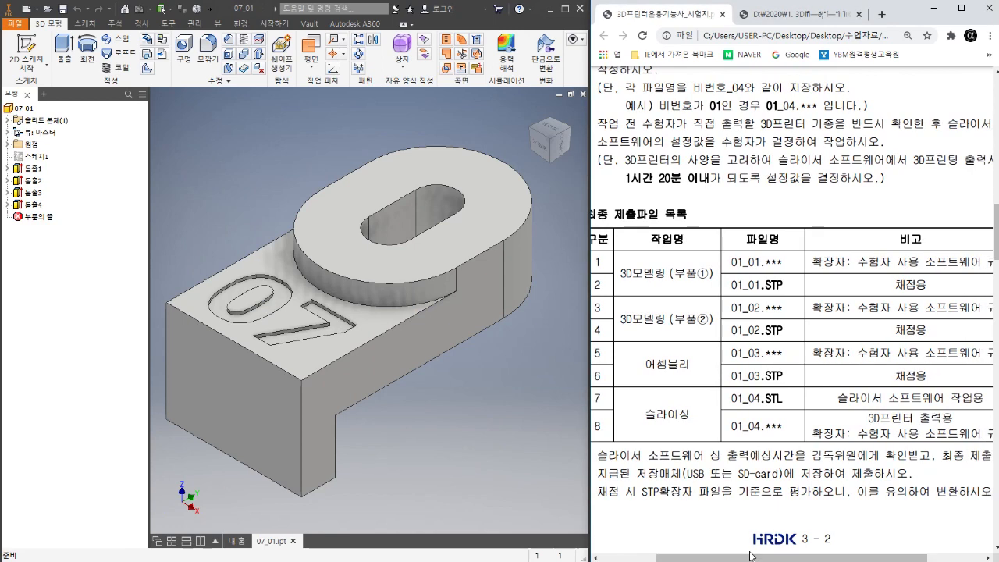
left_click(17, 26)
mouse_move(55, 162)
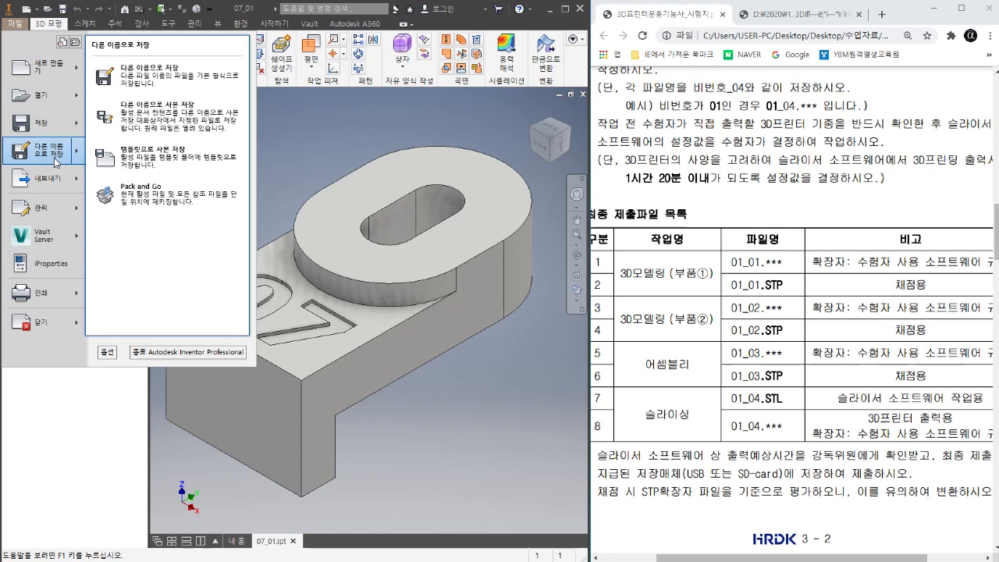
left_click(149, 76)
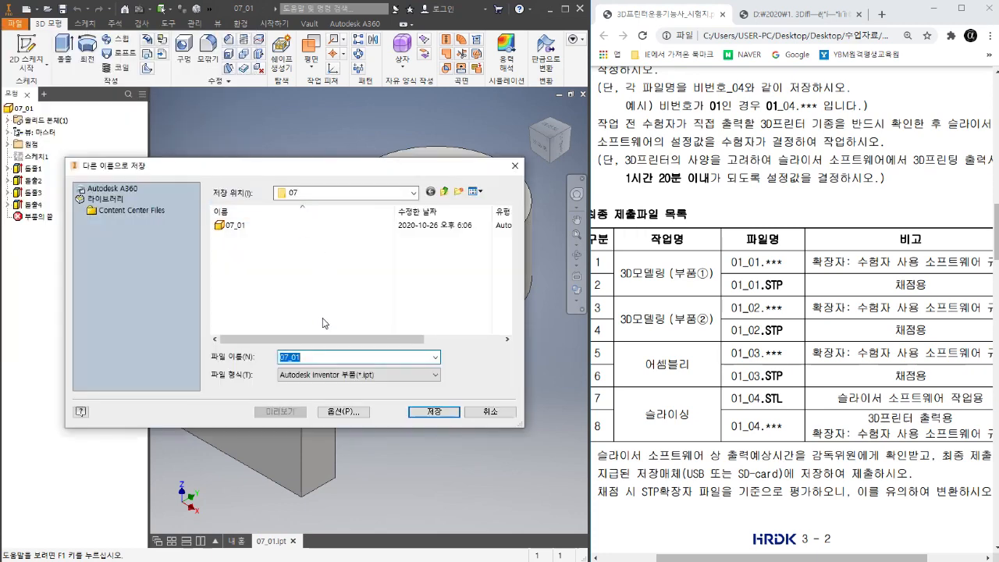
left_click(340, 376)
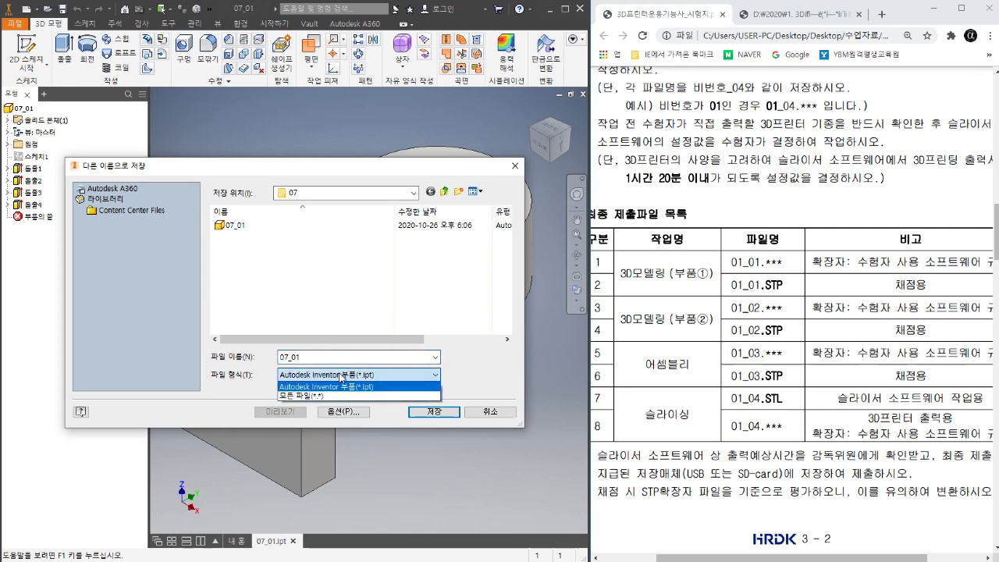
left_click(389, 345)
left_click(468, 413)
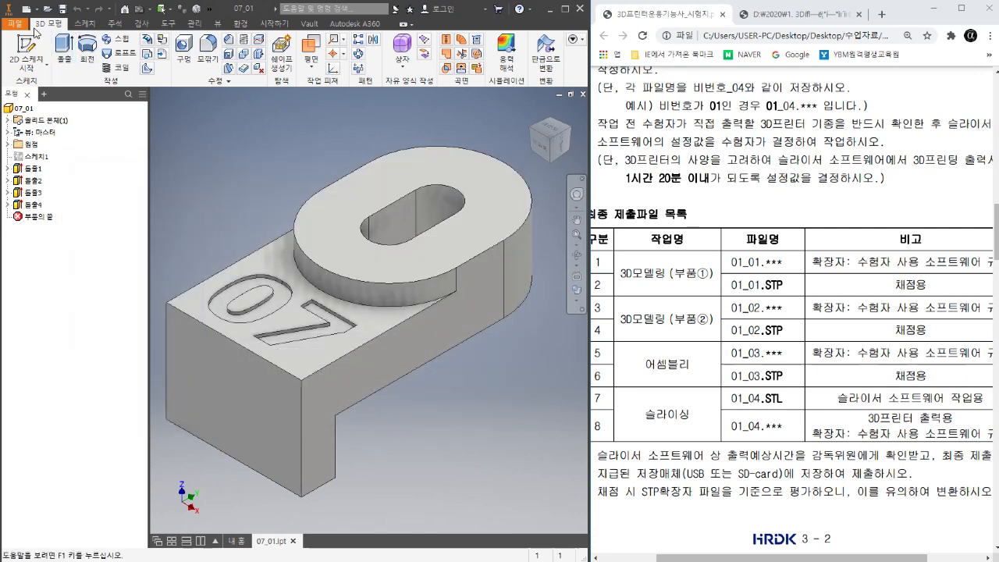
Export the part to CAD format as the STEP file 07_01.stp in the 07 folder.
left_click(16, 24)
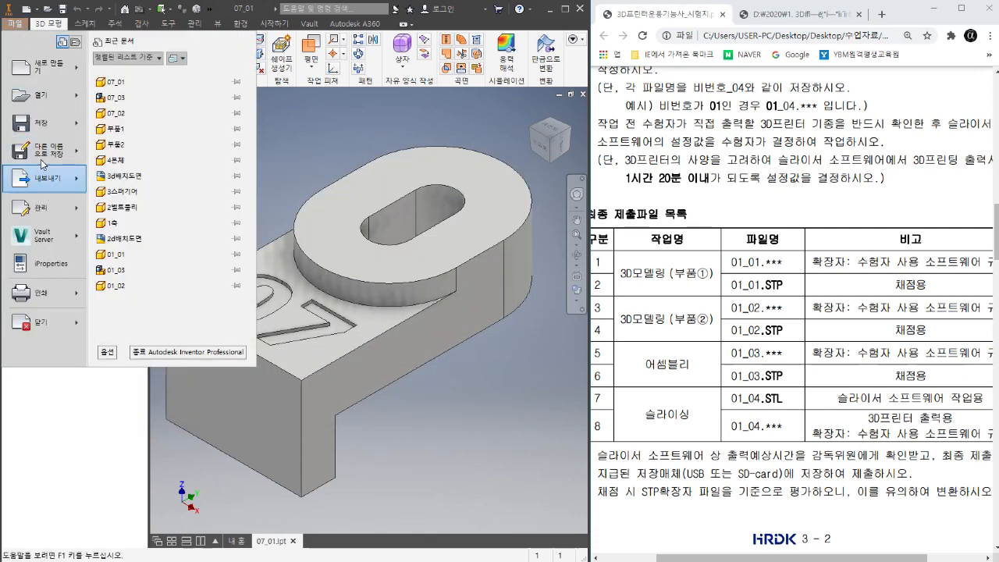
mouse_move(47, 188)
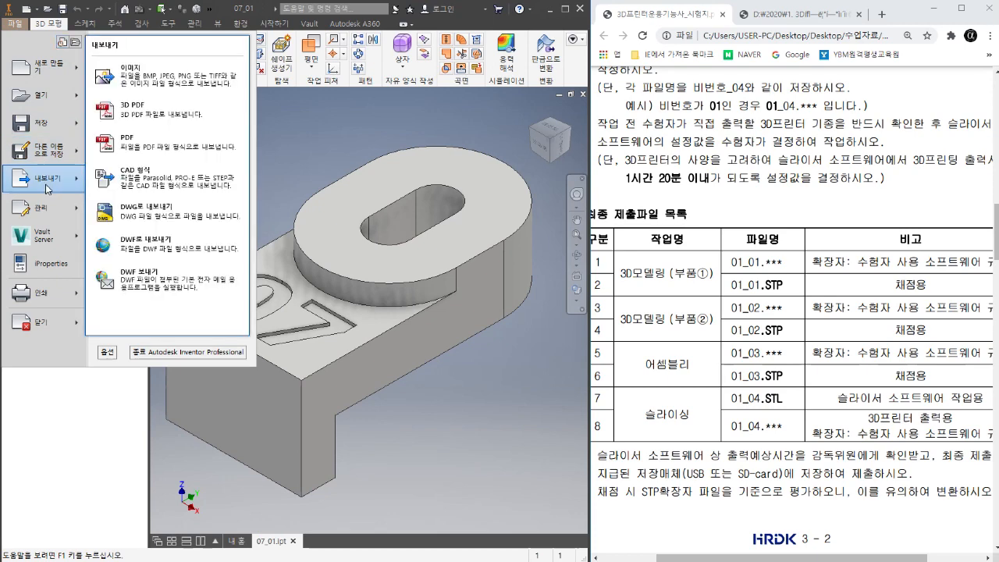
left_click(148, 186)
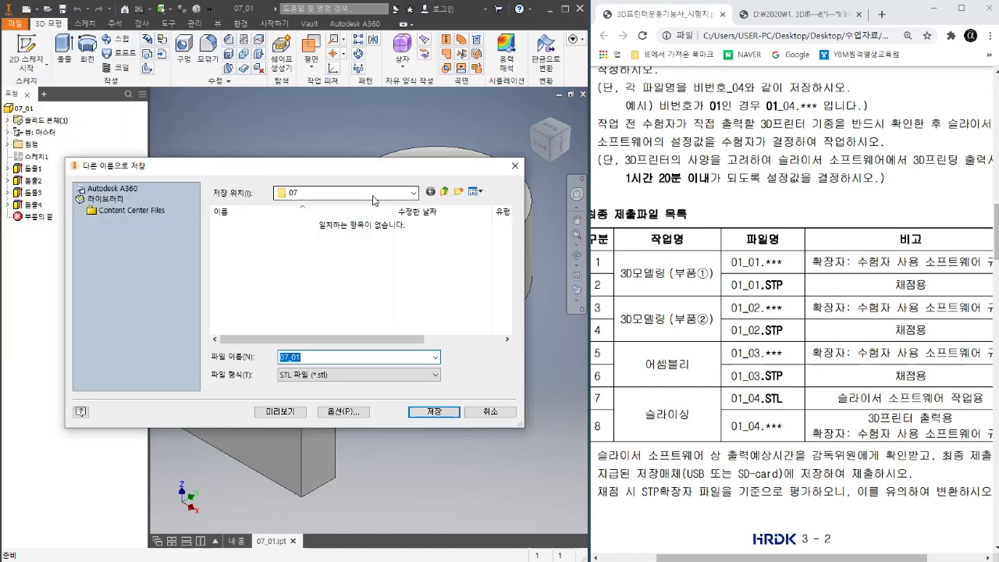
left_click(296, 380)
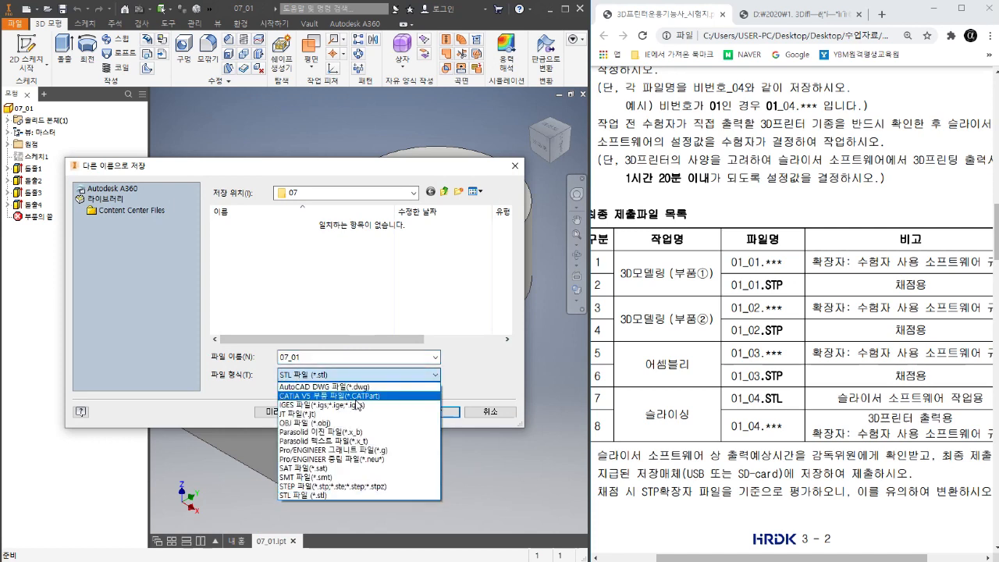
left_click(354, 486)
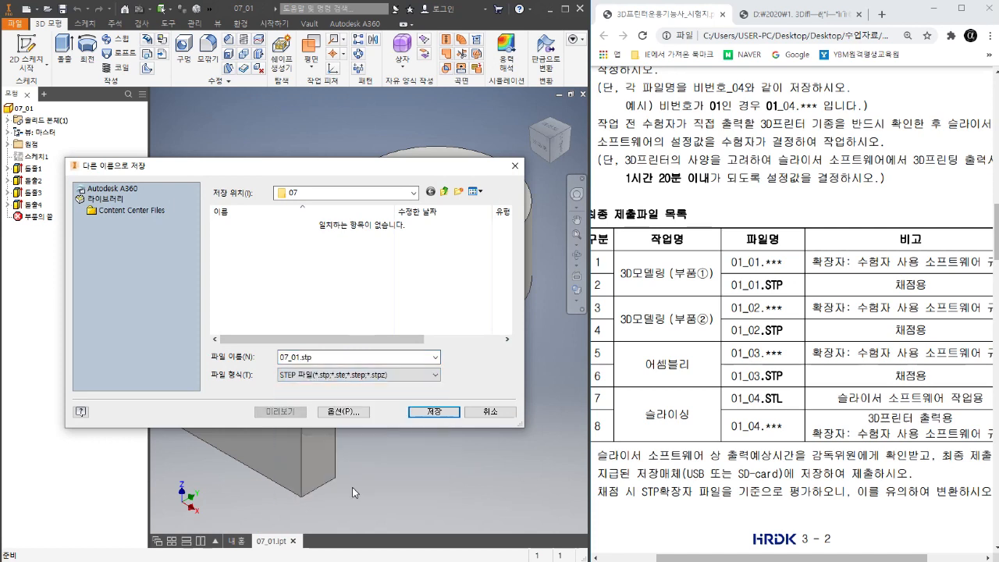
left_click(429, 412)
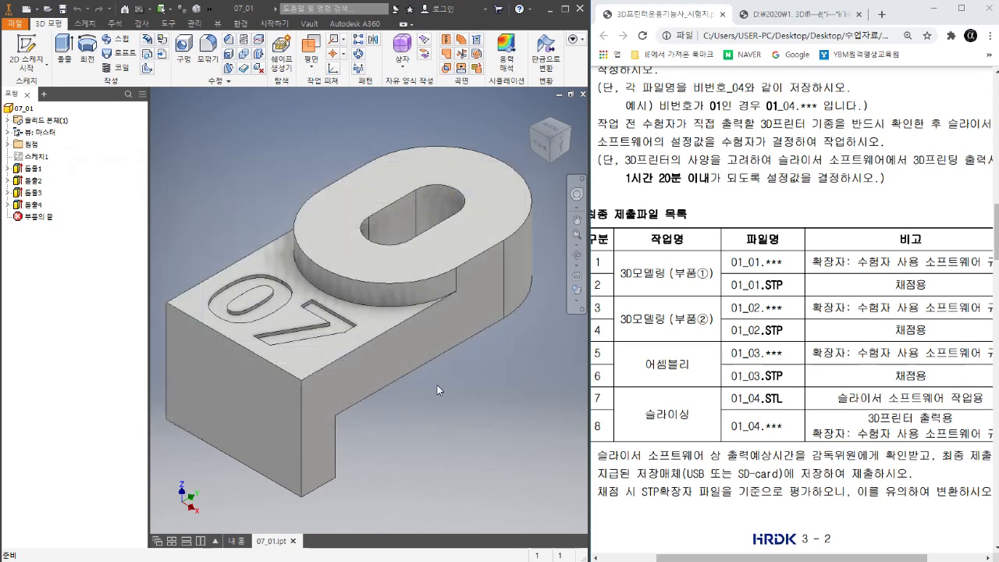
Check the 07 folder for the 07_01 part and STP files, and close the part document.
mouse_move(252, 561)
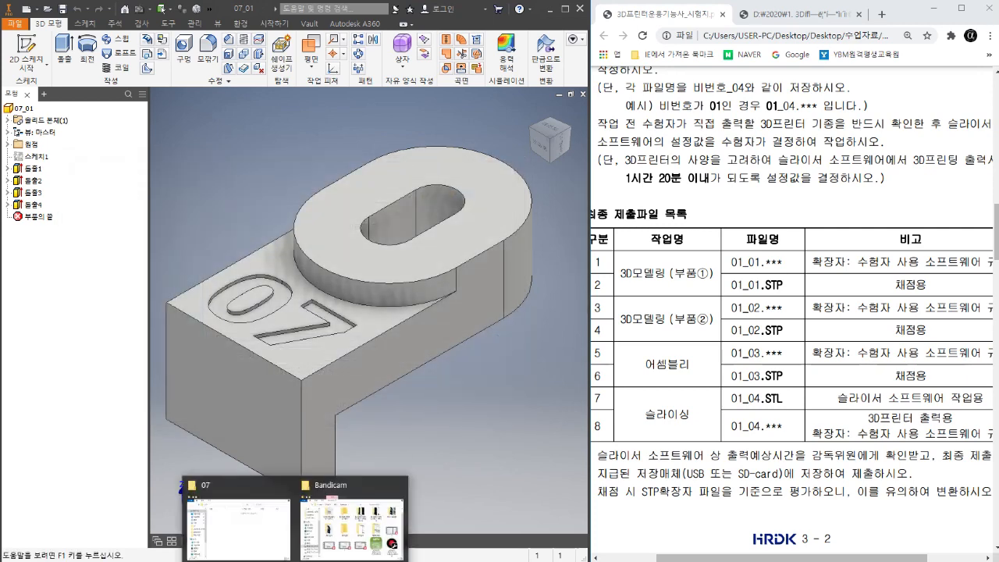
left_click(252, 525)
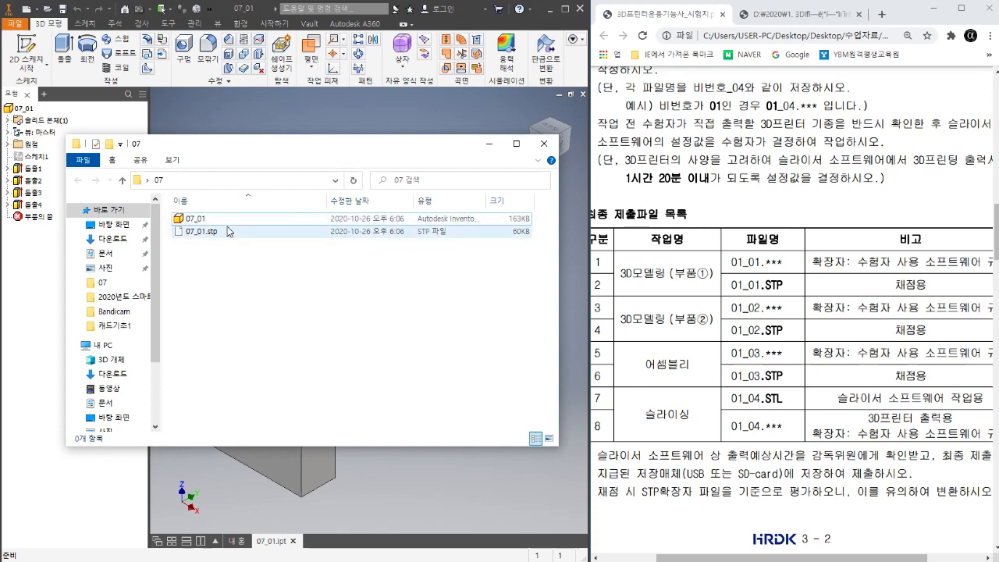
left_click(493, 145)
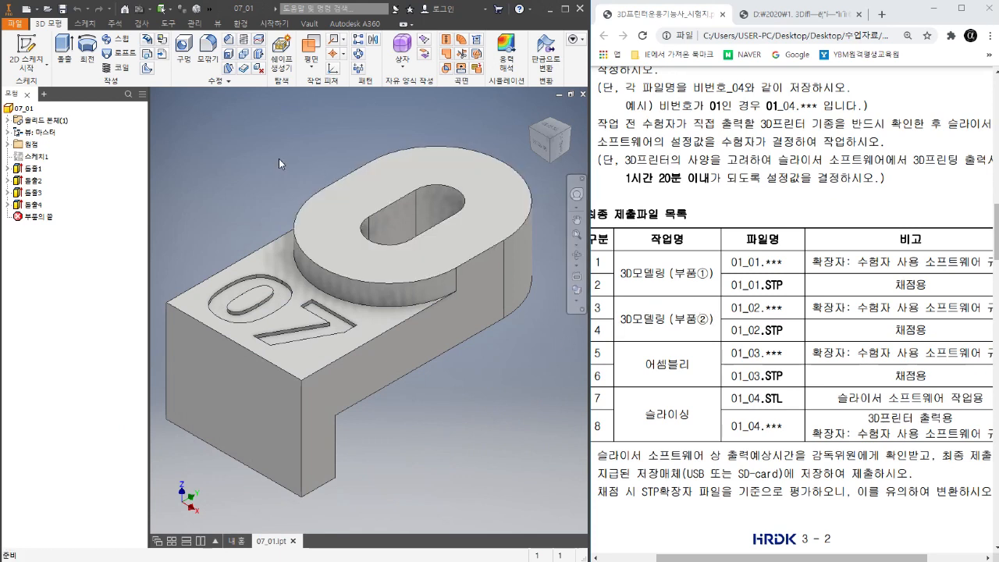
left_click(582, 94)
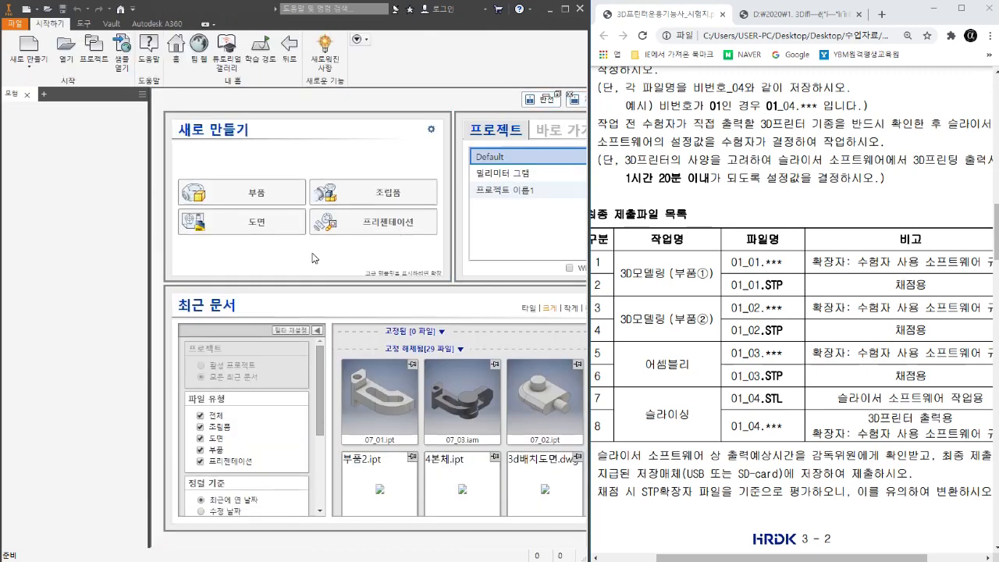
Bring the part 2 views of the exam drawing into close view and create a new part document.
left_click(776, 17)
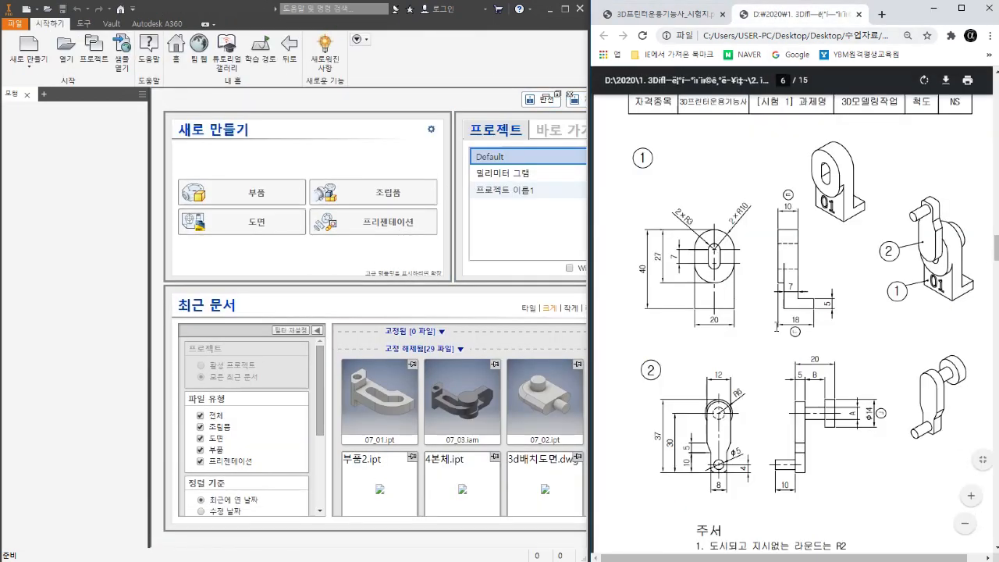
scroll(742, 490, "up", 1, "ctrl")
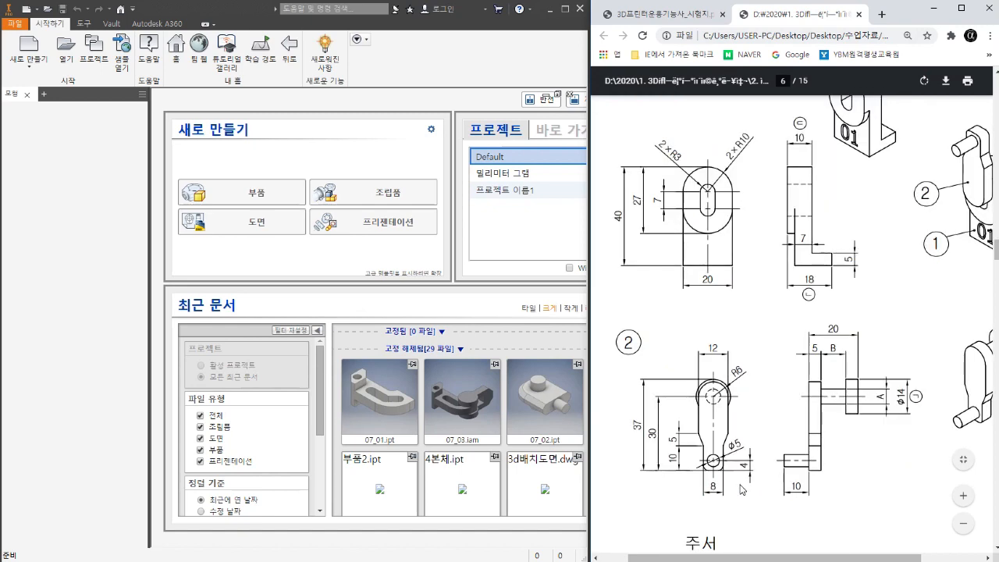
scroll(773, 484, "up", 1, "ctrl")
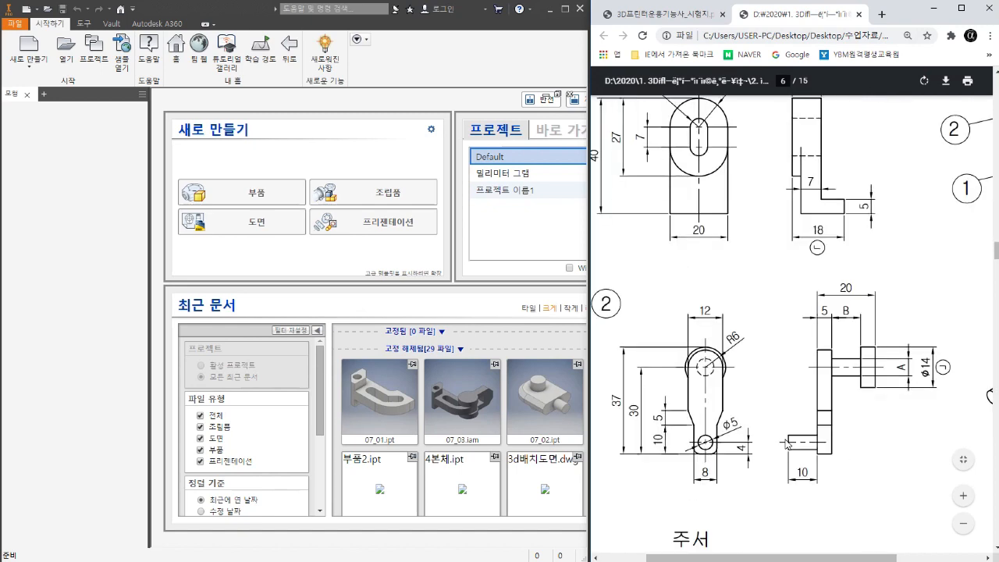
scroll(784, 398, "down", 2)
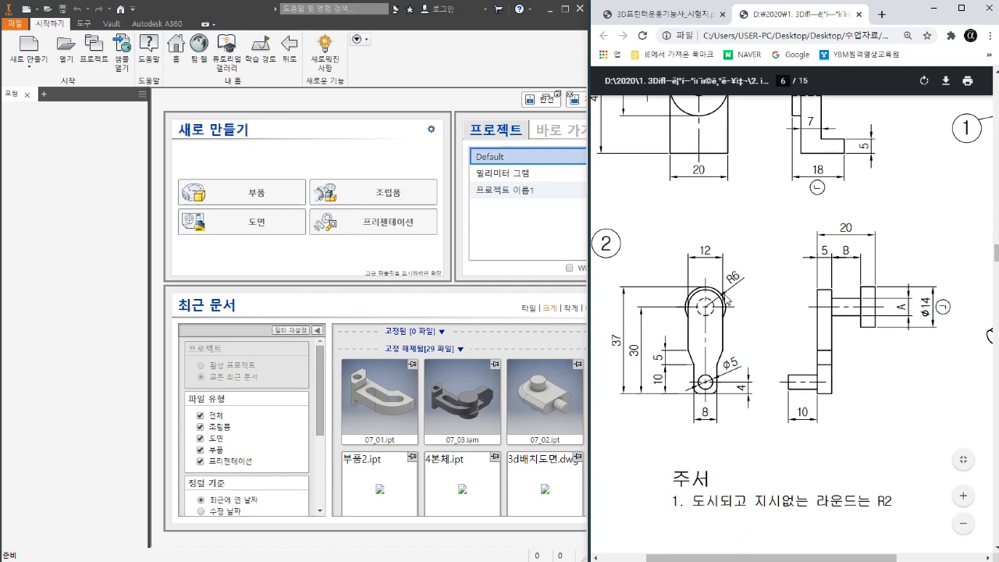
left_click(264, 195)
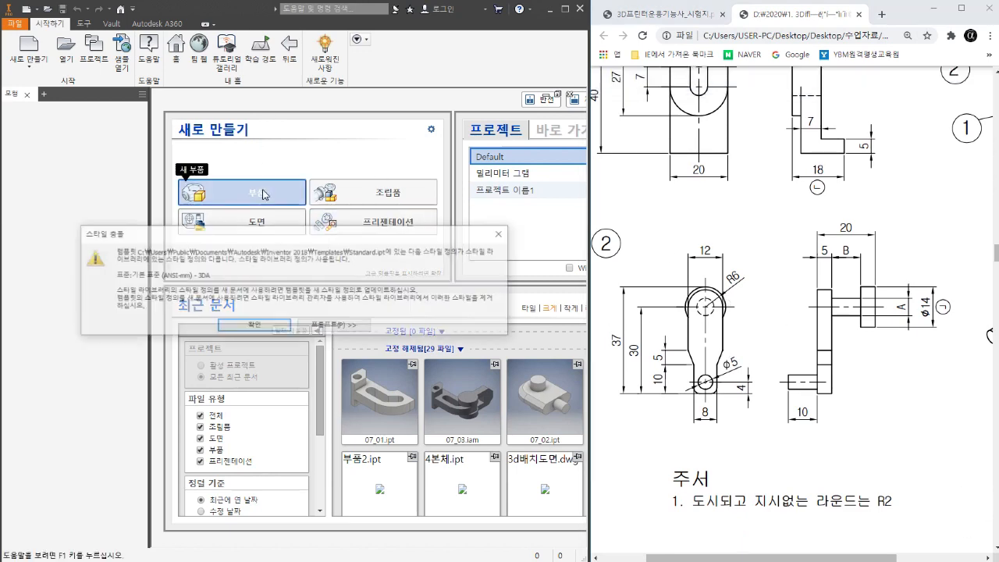
left_click(250, 326)
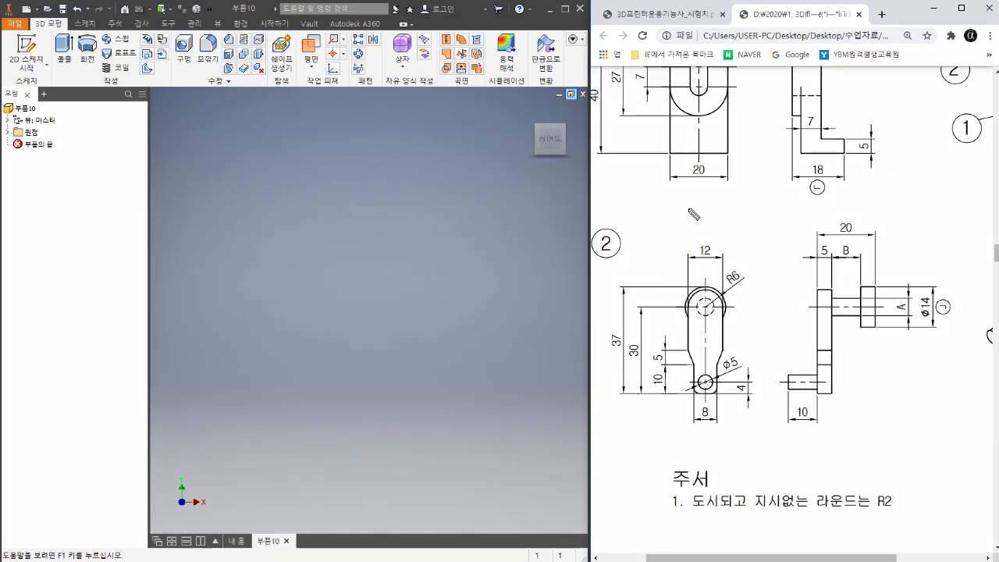
Label part 2's front and right views in pen, trace the front profile and mark its extrusion direction on the side view.
left_click_drag(691, 210, 722, 230)
left_click_drag(864, 206, 871, 221)
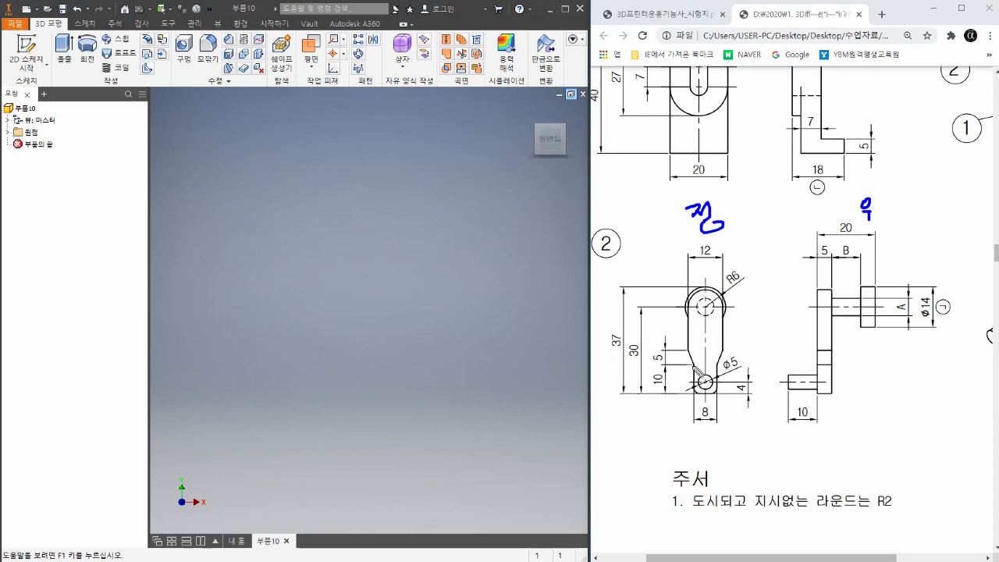
mouse_move(690, 367)
left_mouse_down()
mouse_move(690, 390)
mouse_move(716, 394)
mouse_move(727, 337)
mouse_move(723, 304)
mouse_move(707, 294)
mouse_move(688, 309)
mouse_move(688, 379)
left_mouse_up()
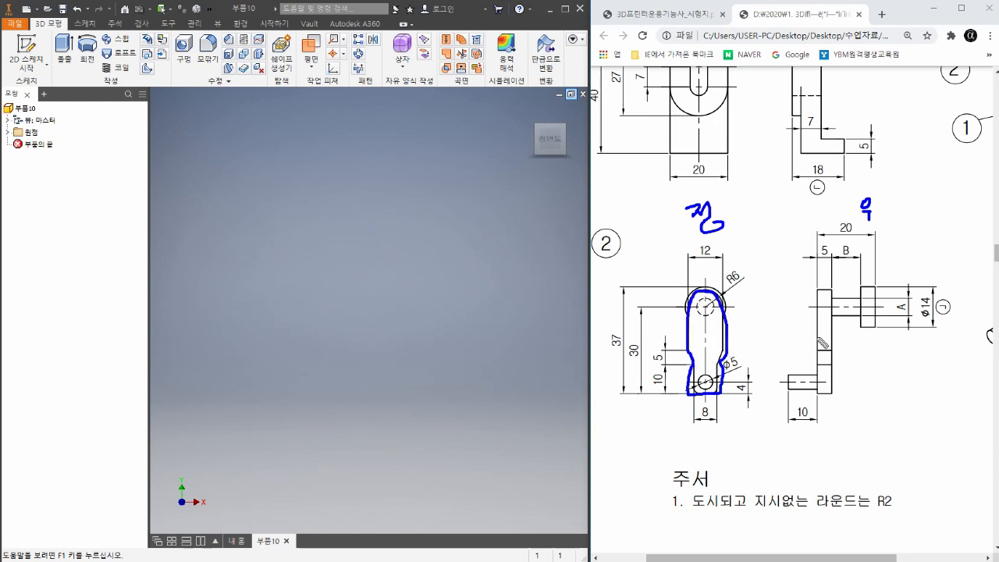
left_click_drag(817, 336, 826, 340)
Mark the upper shaft, the 14 mm diameter disc and the lower pin in pen on part 2's views.
left_click_drag(831, 348, 830, 364)
mouse_move(710, 305)
left_mouse_down()
mouse_move(701, 310)
mouse_move(713, 315)
mouse_move(703, 306)
left_mouse_up()
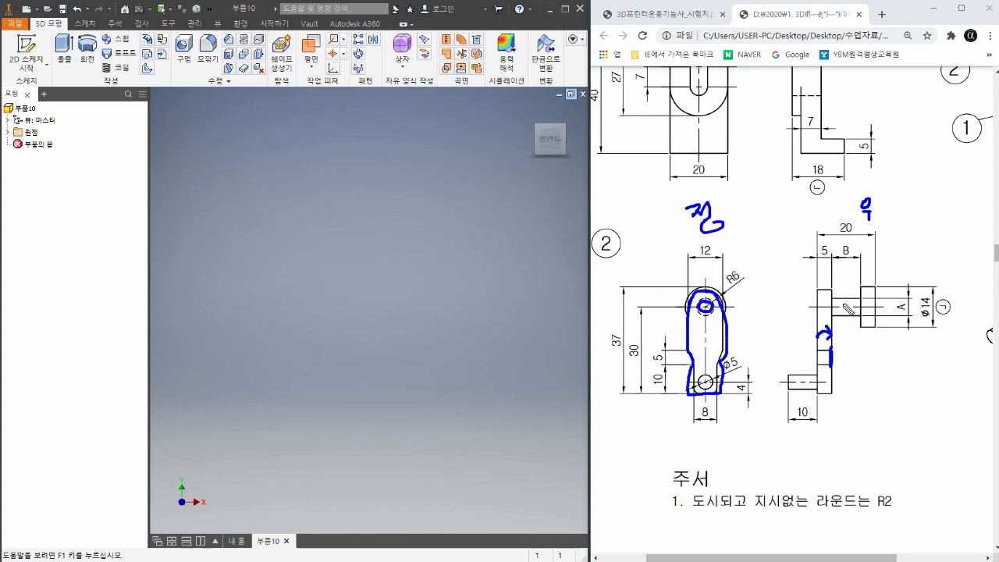
left_click_drag(835, 309, 862, 311)
left_click_drag(931, 291, 931, 303)
left_click_drag(863, 287, 871, 284)
left_click_drag(818, 271, 858, 272)
left_click(869, 268)
left_click_drag(817, 364, 816, 375)
mouse_move(815, 377)
left_mouse_down()
mouse_move(804, 395)
mouse_move(795, 390)
mouse_move(806, 394)
left_mouse_up()
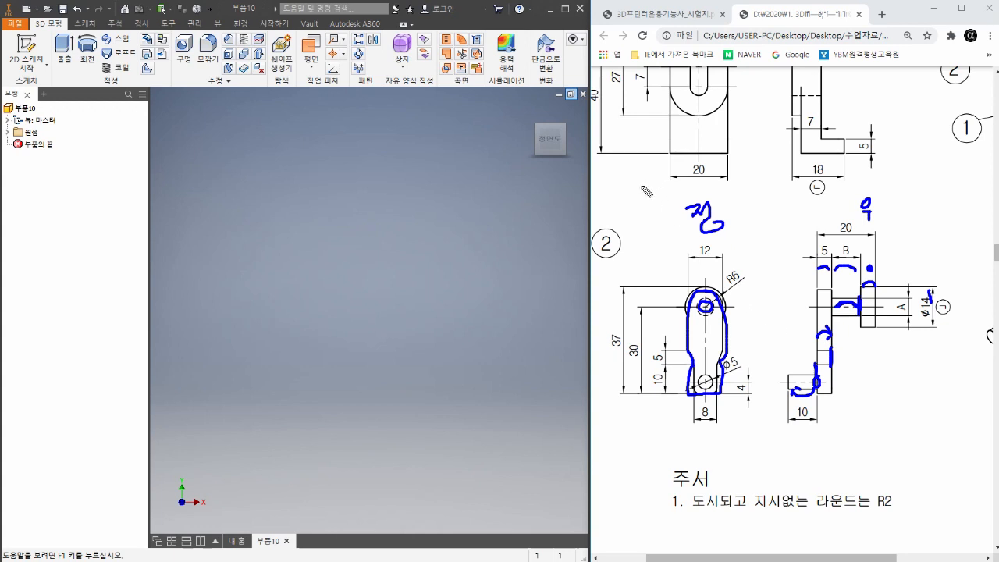
Draw a downward arrow beside part 2's front view, circle dimensions A and B, and clear the pen marks.
mouse_move(644, 181)
left_mouse_down()
mouse_move(646, 209)
mouse_move(666, 208)
left_mouse_up()
mouse_move(897, 315)
left_mouse_down()
mouse_move(910, 318)
mouse_move(899, 318)
left_mouse_up()
mouse_move(841, 260)
left_mouse_down()
mouse_move(845, 246)
mouse_move(846, 261)
left_mouse_up()
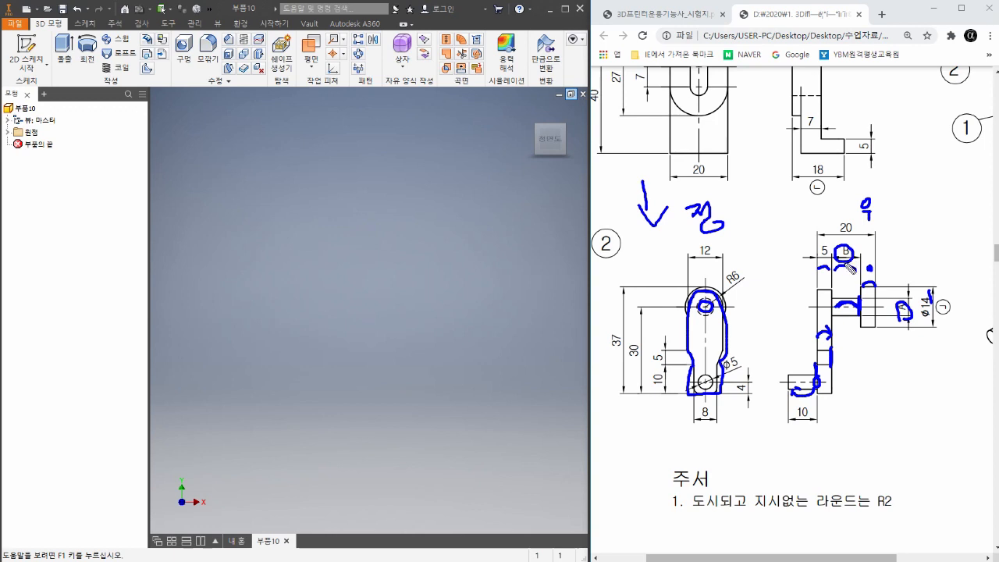
key("Escape")
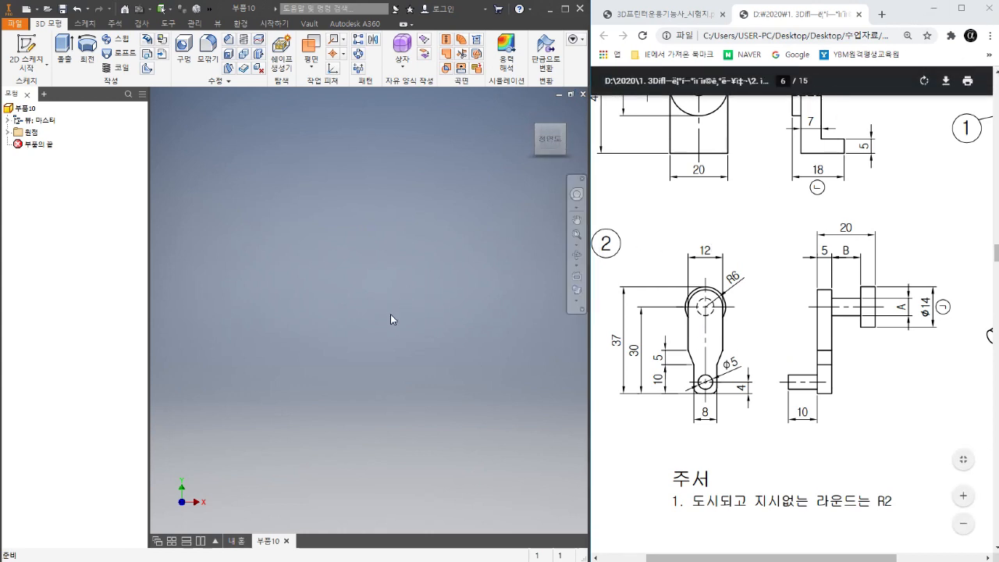
Start a 2D sketch on the vertical XY plane of the new part.
right_click(334, 277)
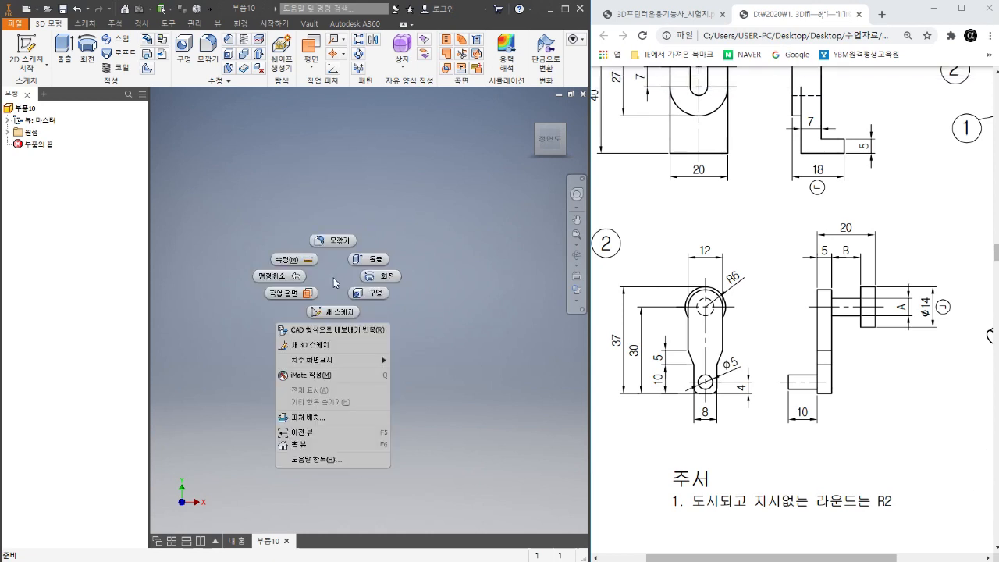
left_click(337, 313)
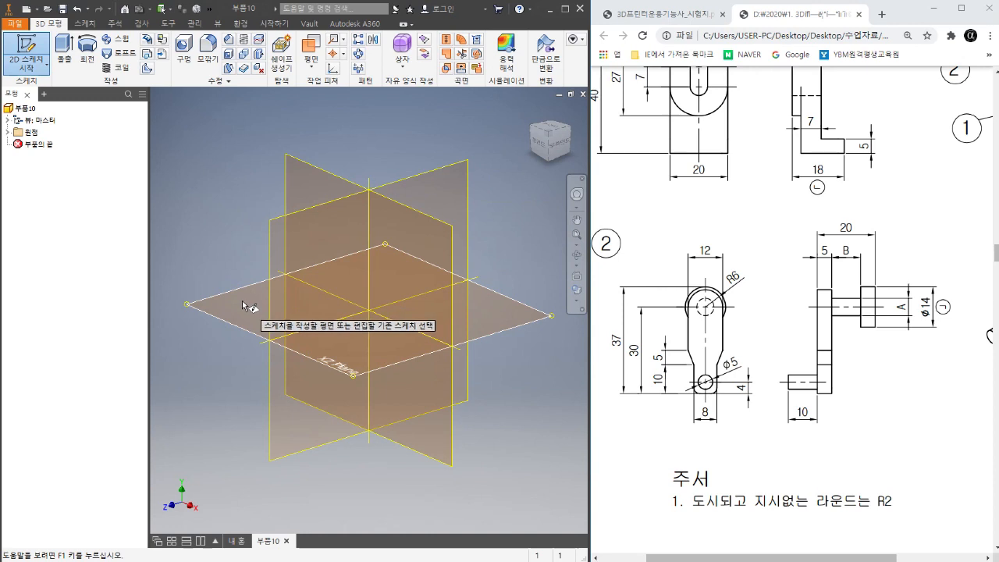
left_click(310, 178)
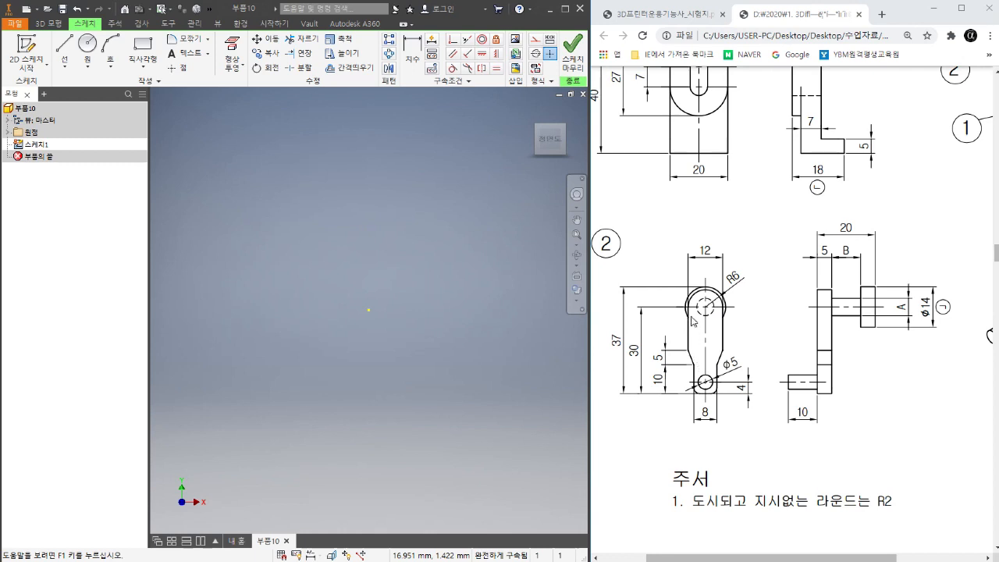
Draw a vertical center-to-center slot from the origin downward, with end arcs of about 1.9 mm radius.
left_click(143, 71)
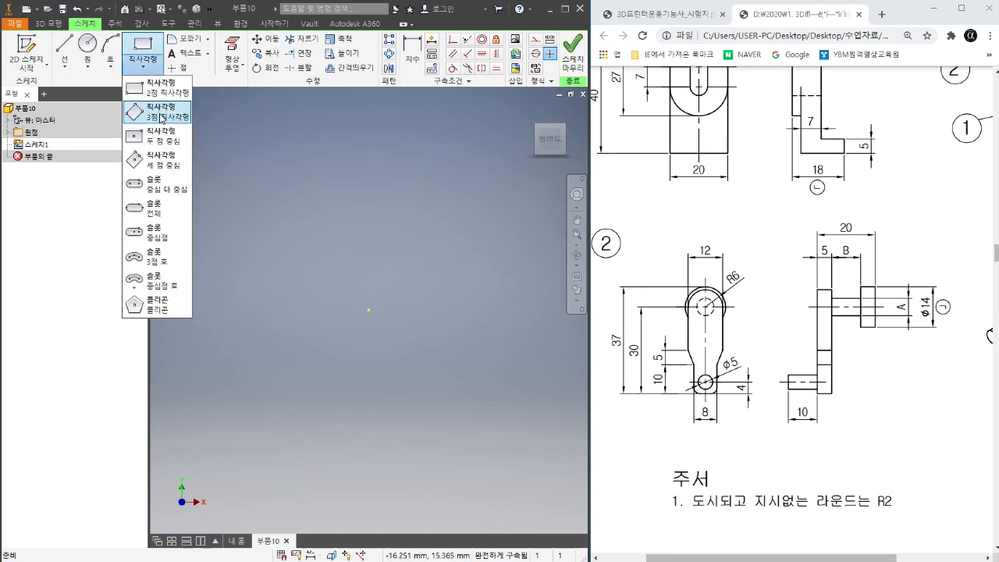
left_click(154, 185)
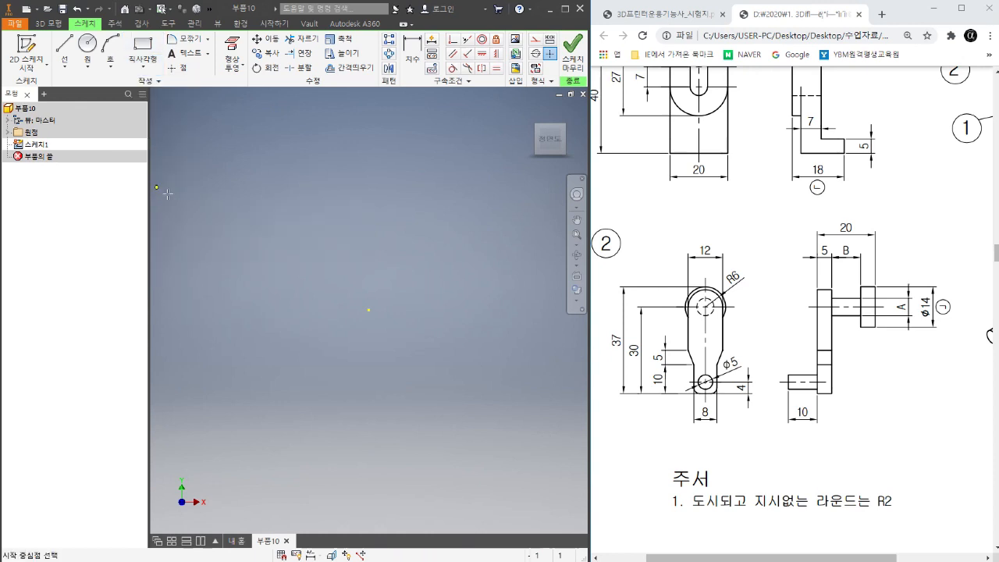
left_click(368, 309)
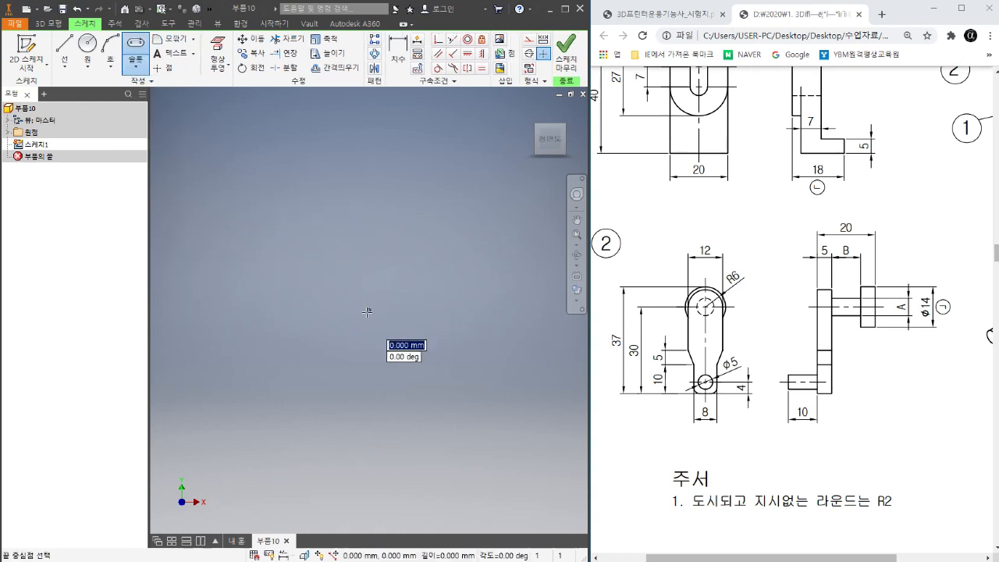
left_click(367, 378)
left_click(394, 343)
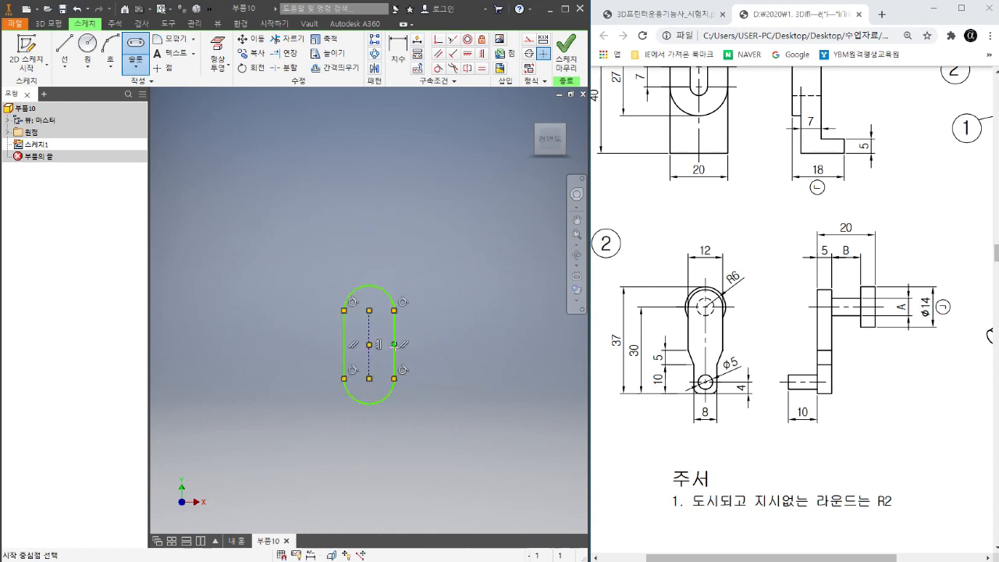
right_click(447, 275)
left_click(488, 267)
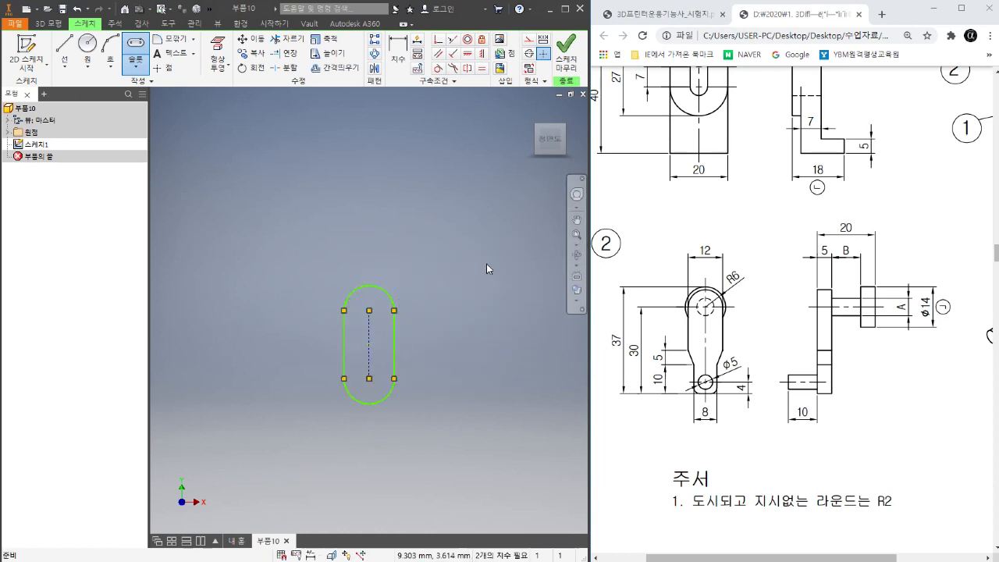
Draw a horizontal line across the slot between its two straight sides, just above the lower arc.
scroll(439, 243, "down", 2)
scroll(403, 328, "up", 4)
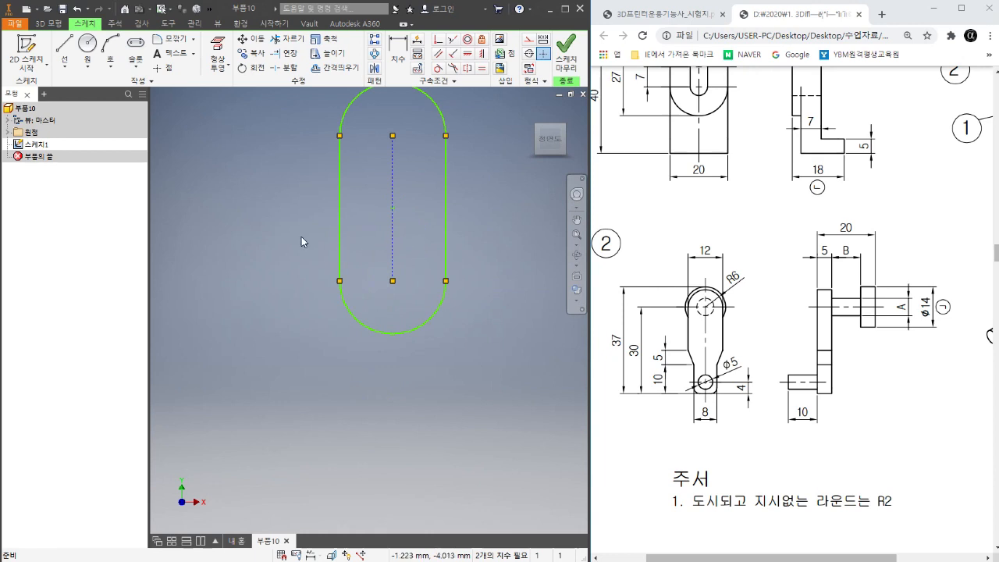
right_click(278, 234)
left_click(277, 196)
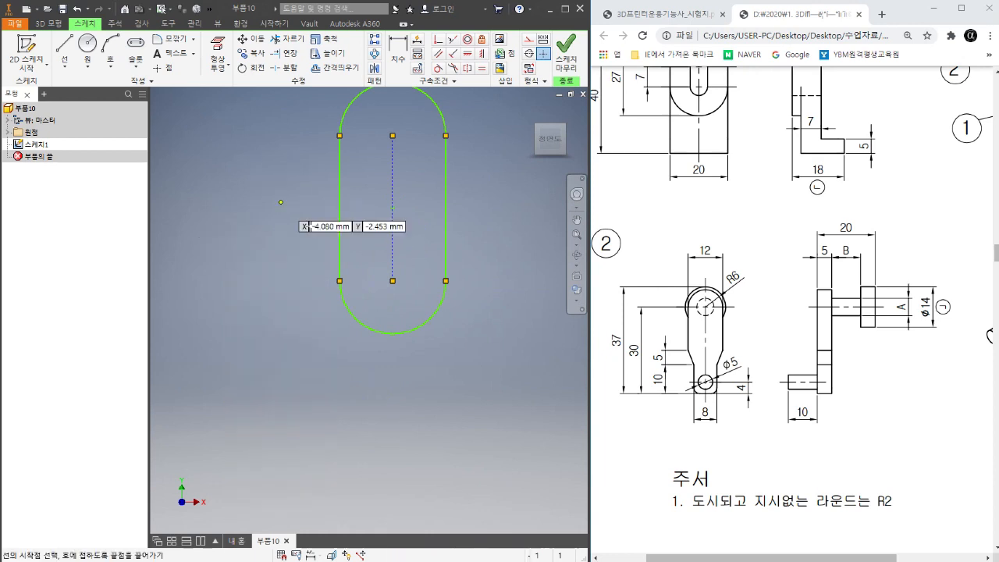
left_click(340, 237)
left_click(392, 237)
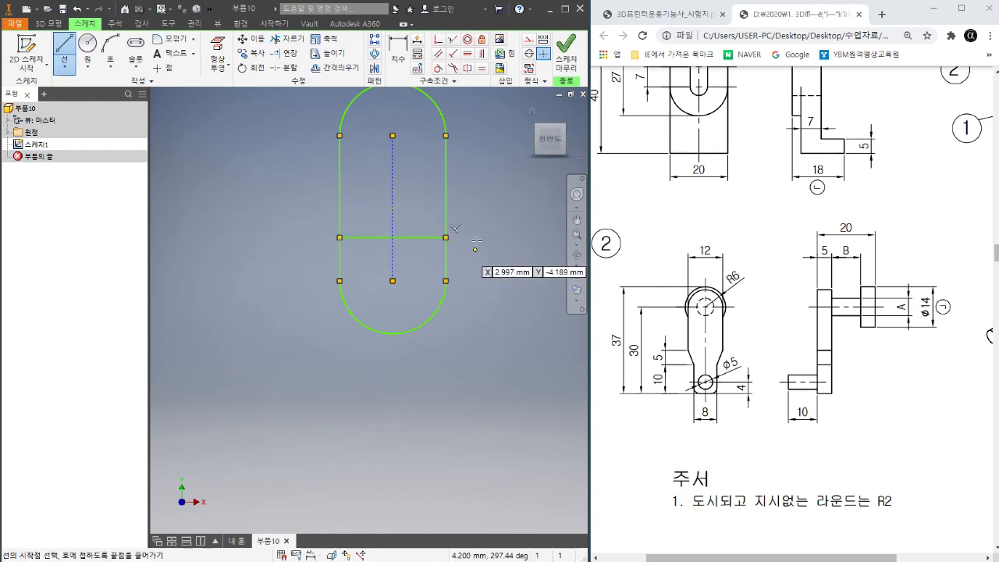
right_click(478, 233)
left_click(512, 234)
Trim away the slot's lower arc and the side segments below the horizontal line.
right_click(491, 243)
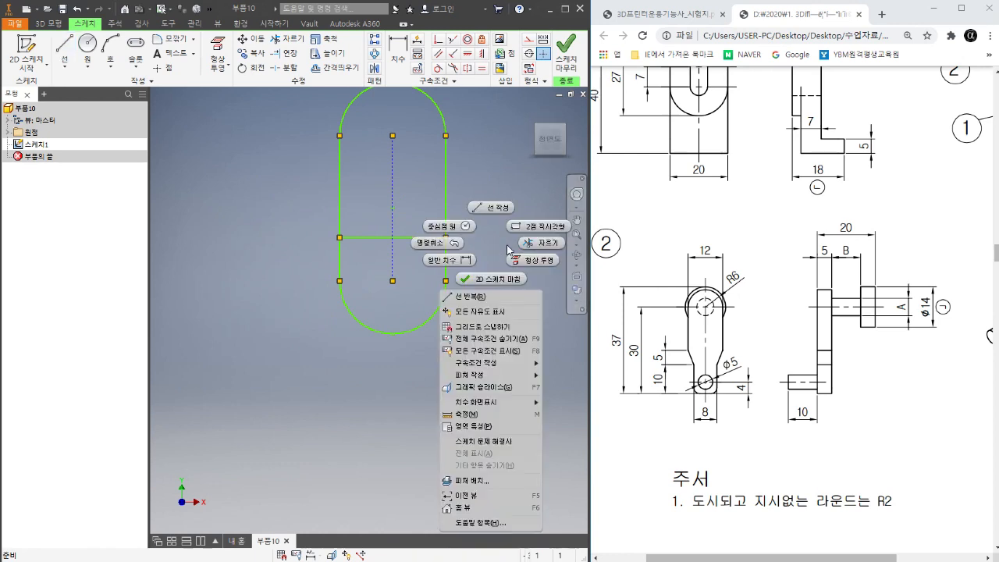
left_click(488, 269)
left_click_drag(409, 333, 341, 272)
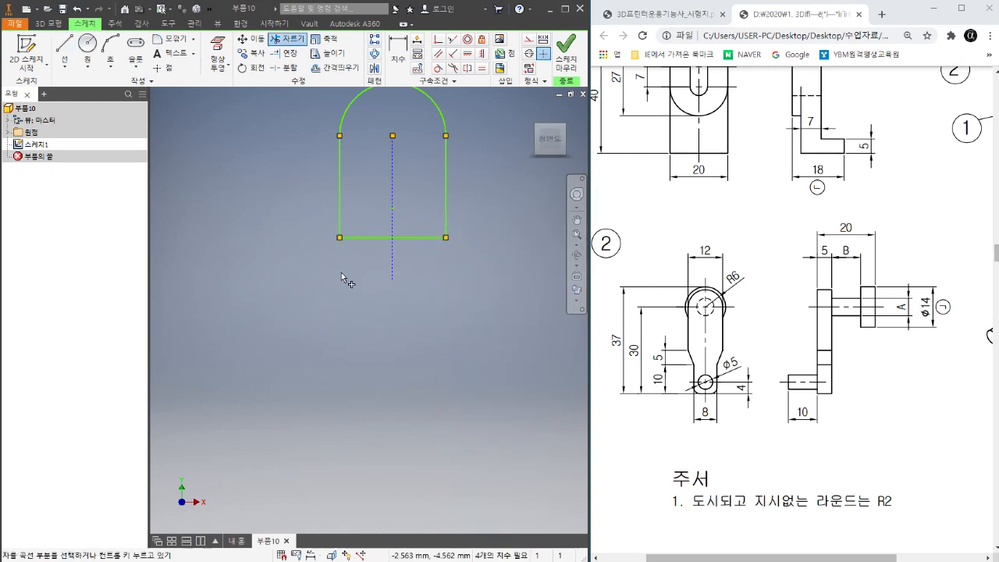
right_click(398, 320)
left_click(397, 281)
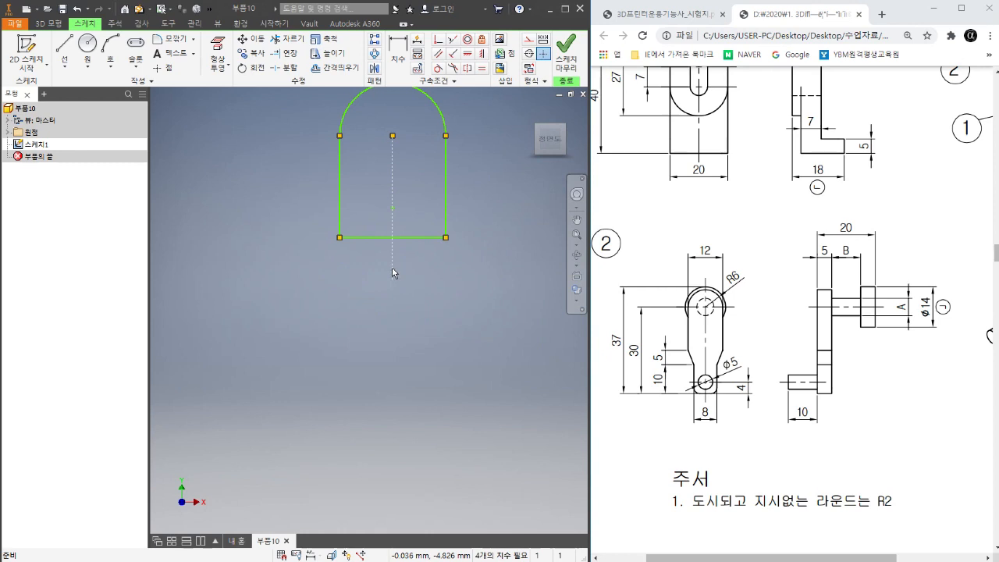
Dimension the upper arc of the profile with a radius of 6 mm, following part 2's front view.
scroll(426, 277, "up", 2)
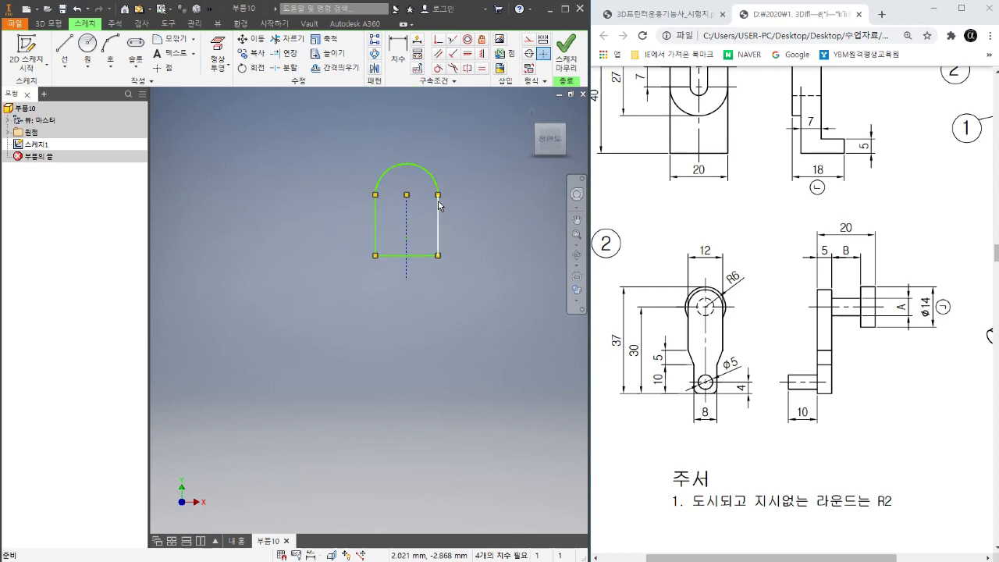
scroll(441, 227, "down", 3)
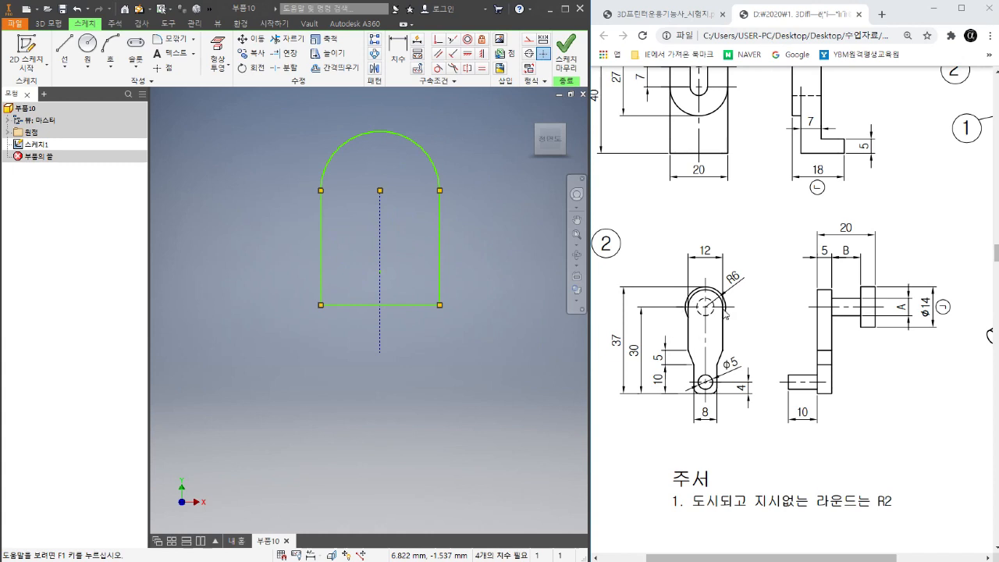
scroll(663, 343, "up", 3, "ctrl")
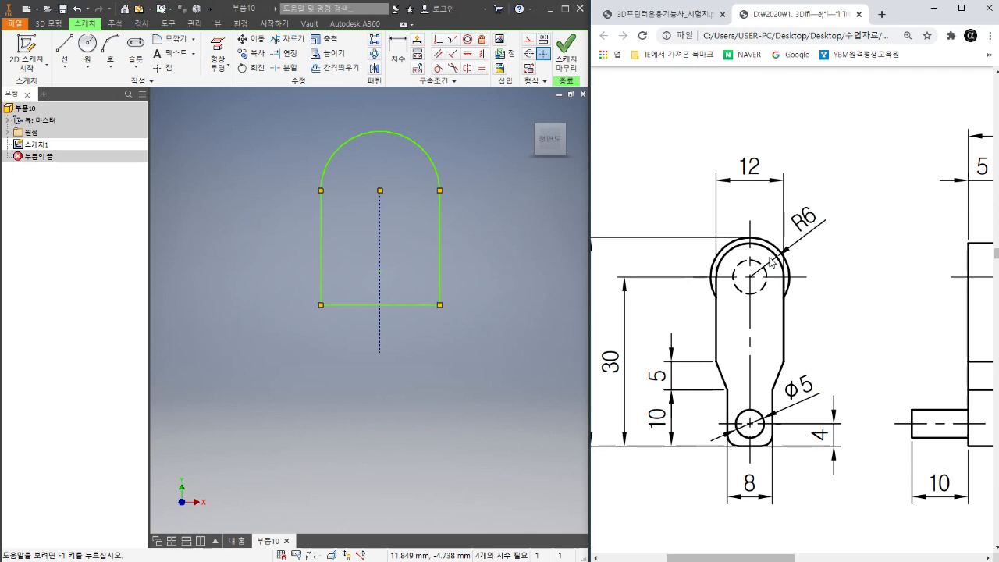
scroll(761, 296, "down", 3, "ctrl")
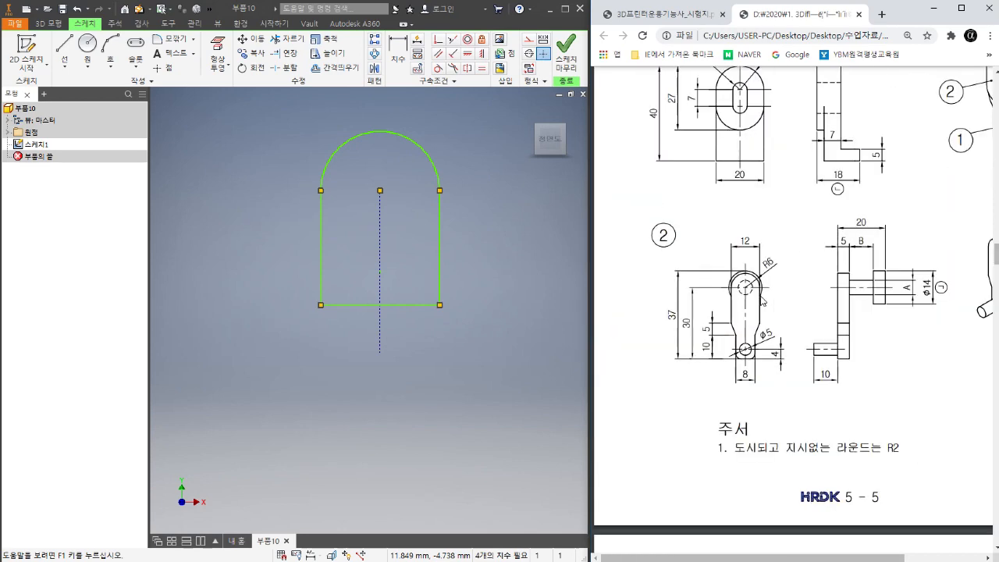
scroll(762, 297, "up", 1, "ctrl")
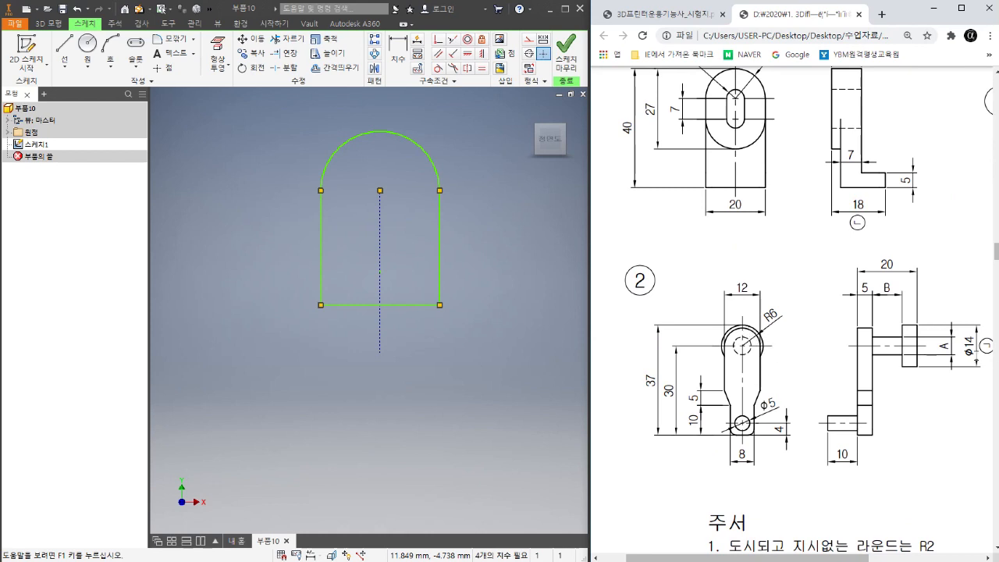
left_click(470, 173)
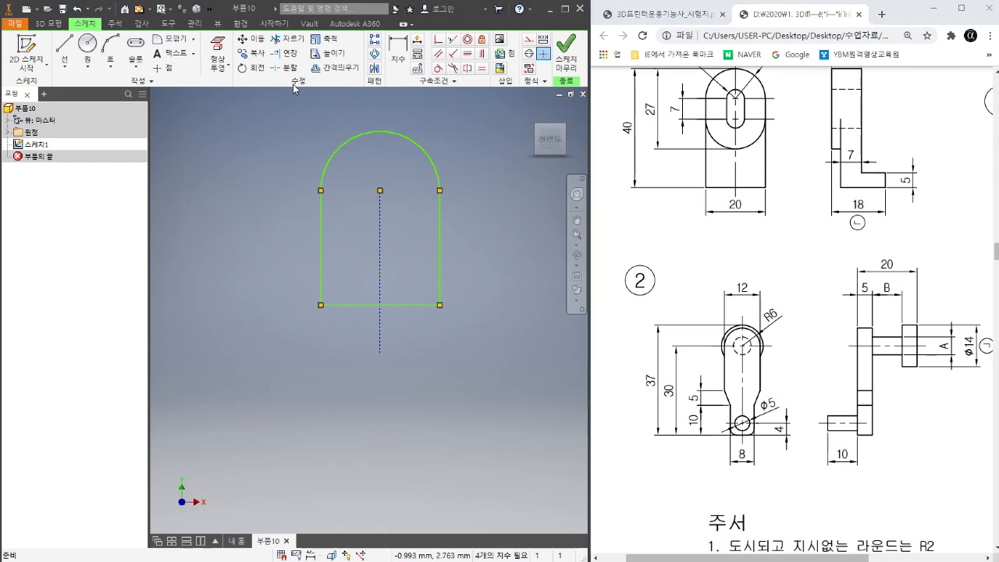
left_click(399, 54)
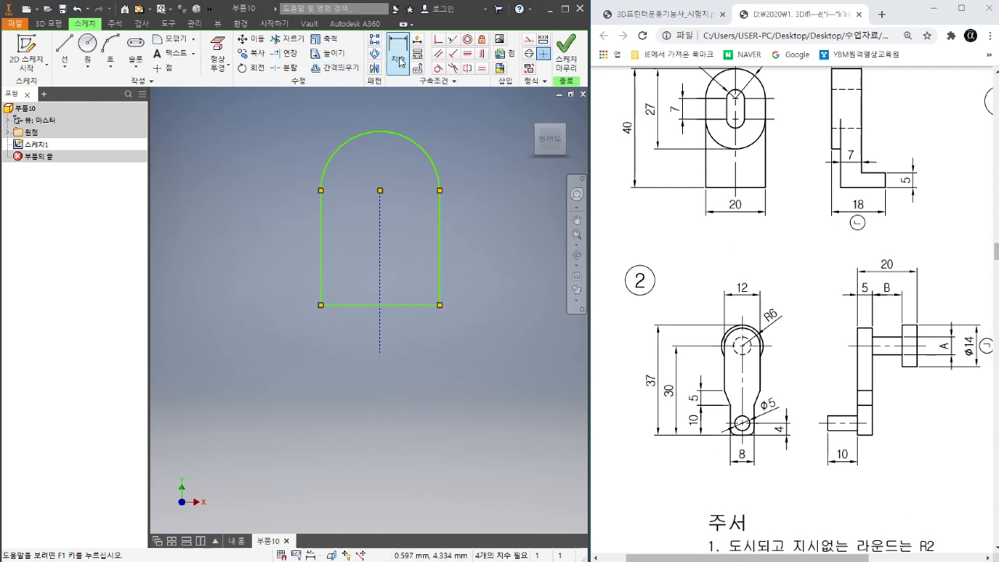
left_click(421, 154)
left_click(438, 129)
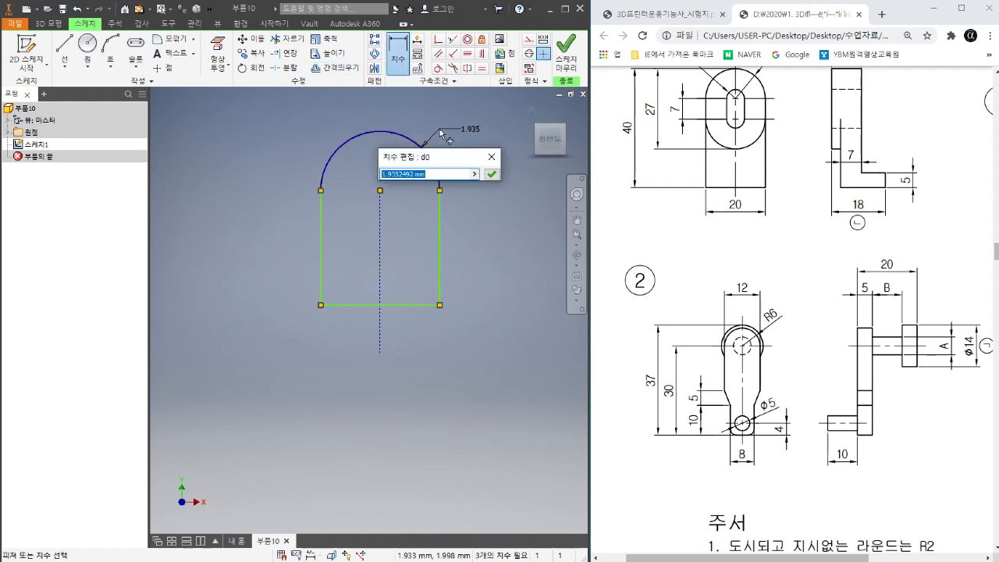
type("6")
key("Return")
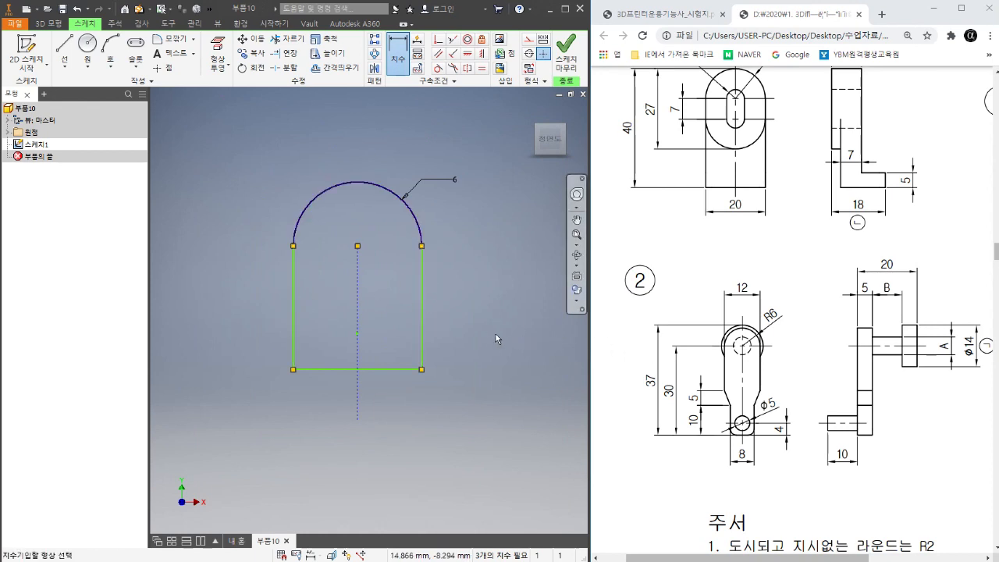
right_click(460, 287)
left_click(495, 287)
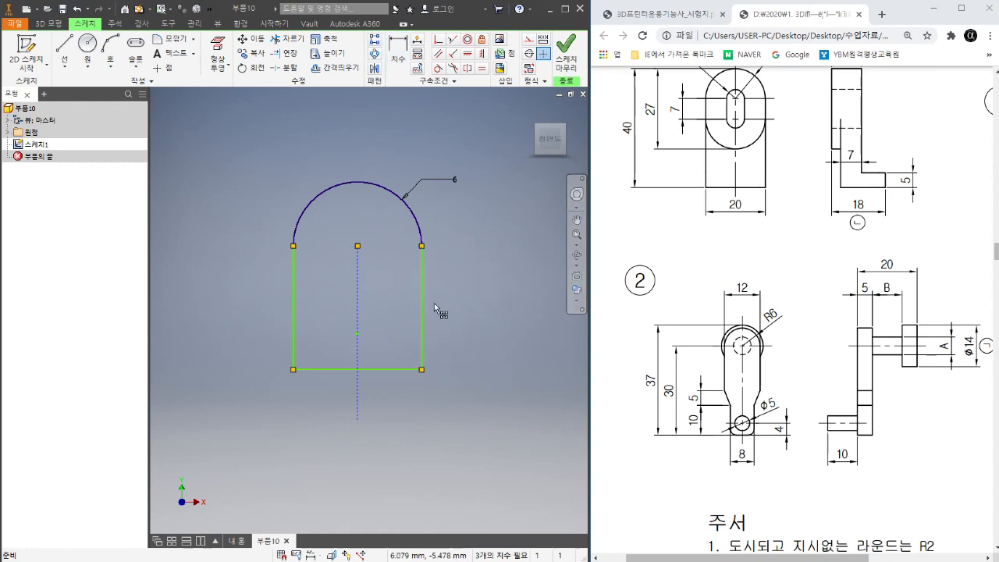
Test the profile's freedom by moving its side and lower edge, and apply a vertical constraint to the right side line.
left_click_drag(434, 303, 434, 335)
left_click_drag(415, 376, 405, 391)
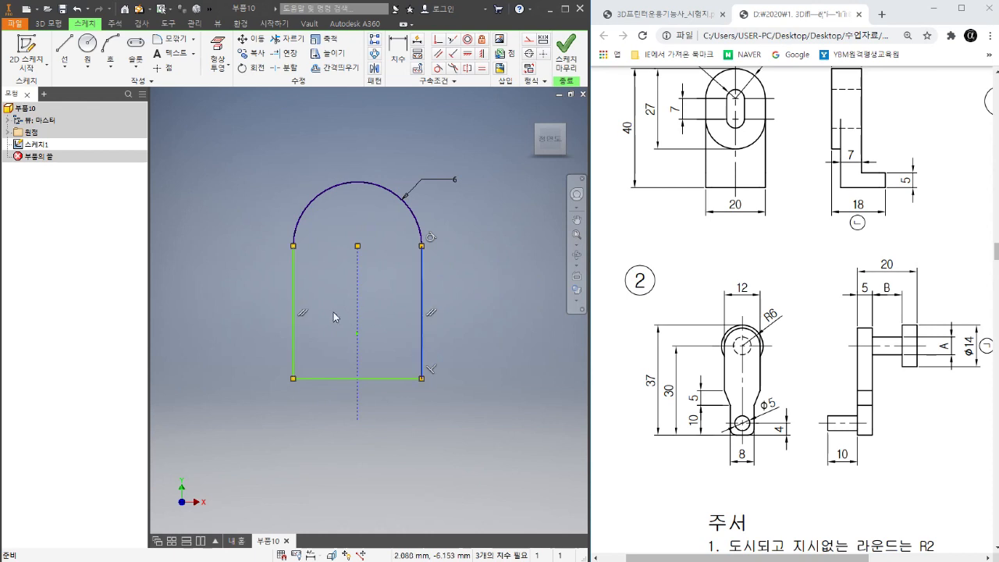
left_click(442, 293)
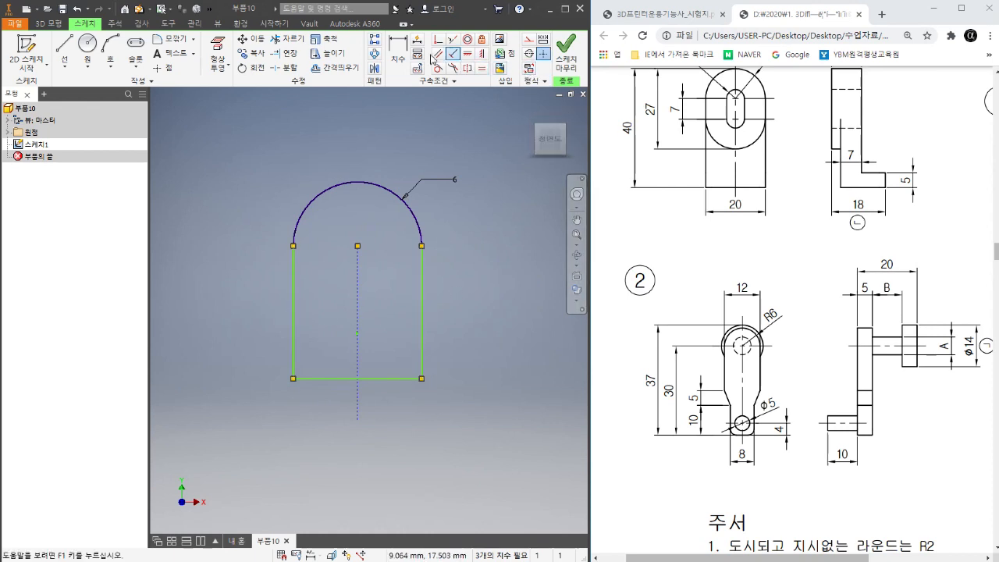
left_click(481, 53)
left_click(422, 281)
right_click(459, 257)
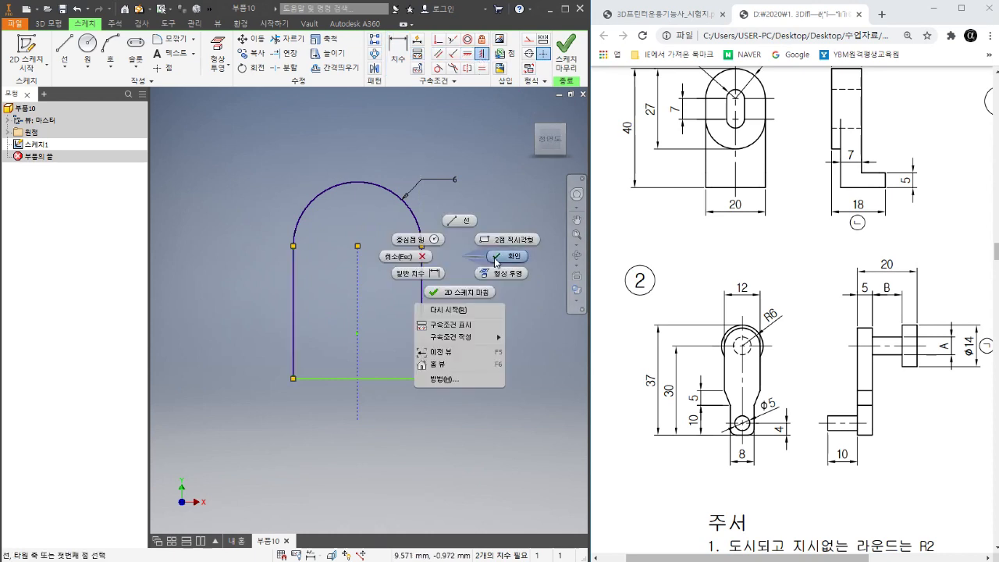
left_click(494, 258)
Move the profile's lower edge up slightly and extend the dashed centerline well below it.
mouse_move(409, 378)
left_mouse_down()
mouse_move(405, 356)
mouse_move(373, 376)
mouse_move(393, 363)
left_mouse_up()
left_click(393, 377)
left_click(393, 380)
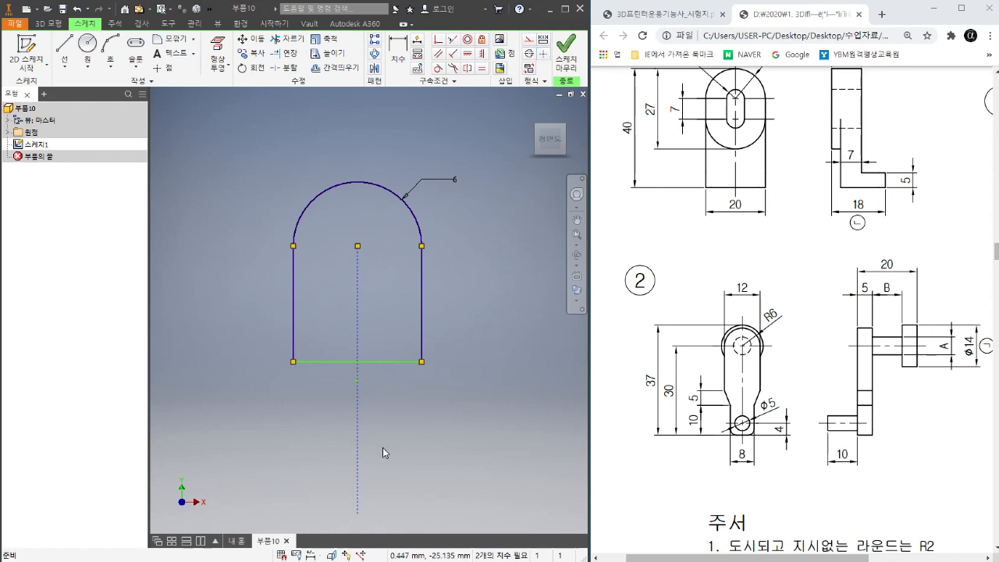
scroll(387, 441, "up", 4)
scroll(398, 353, "down", 5)
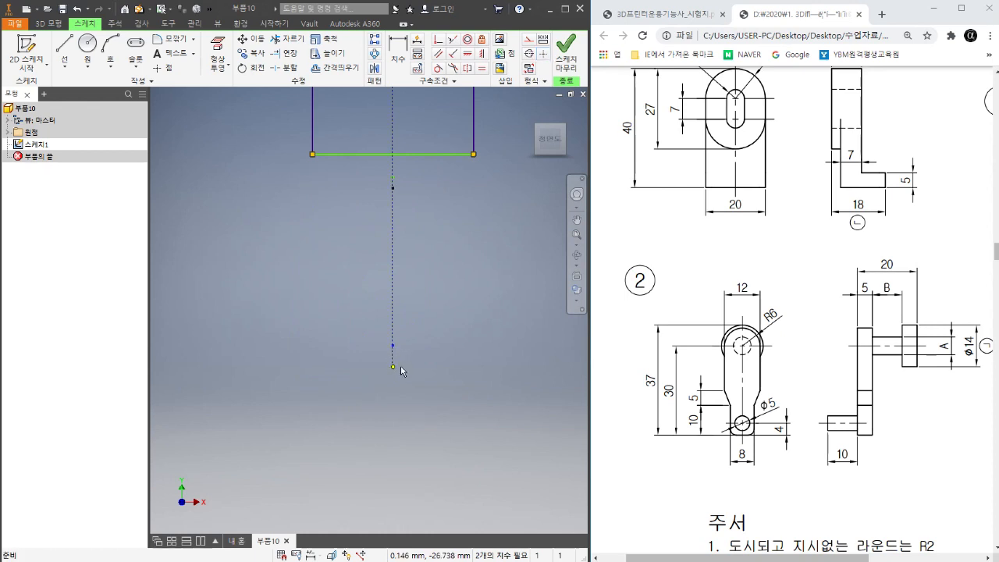
scroll(394, 350, "up", 3)
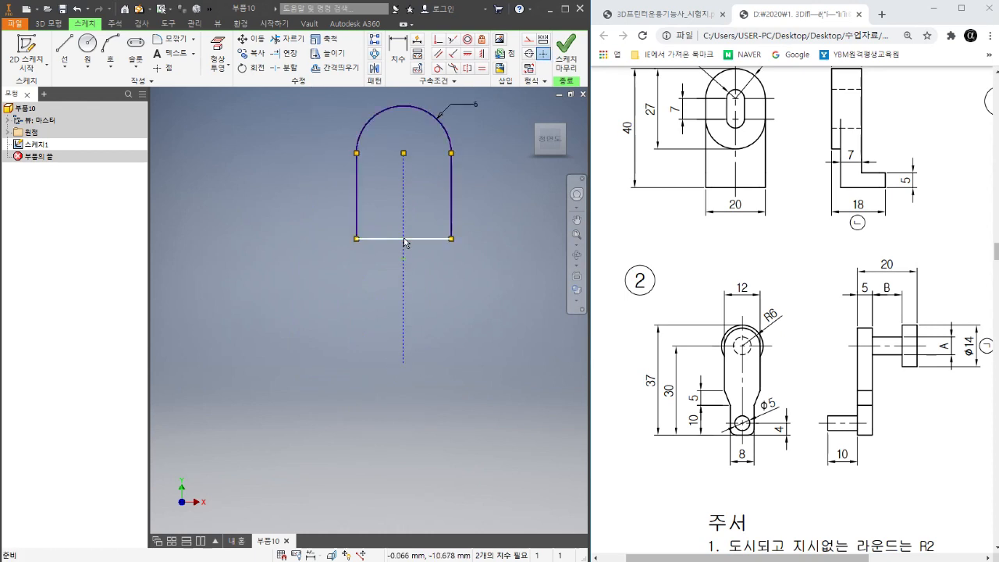
left_click_drag(405, 245, 404, 381)
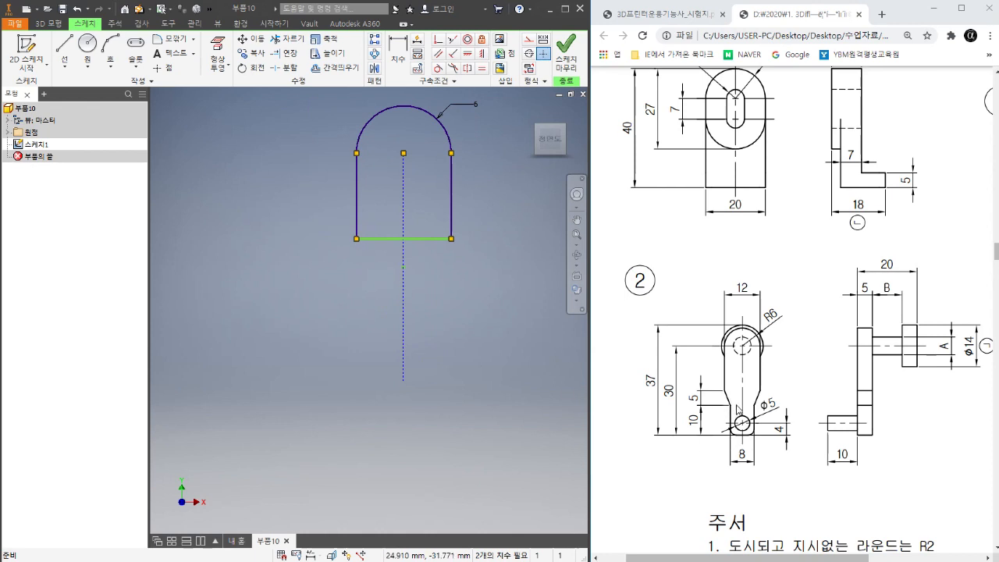
Draw an inward slanted line from the profile's lower-left corner, a vertical line about 14 mm down, and a horizontal line to the dashed line's end.
key("l")
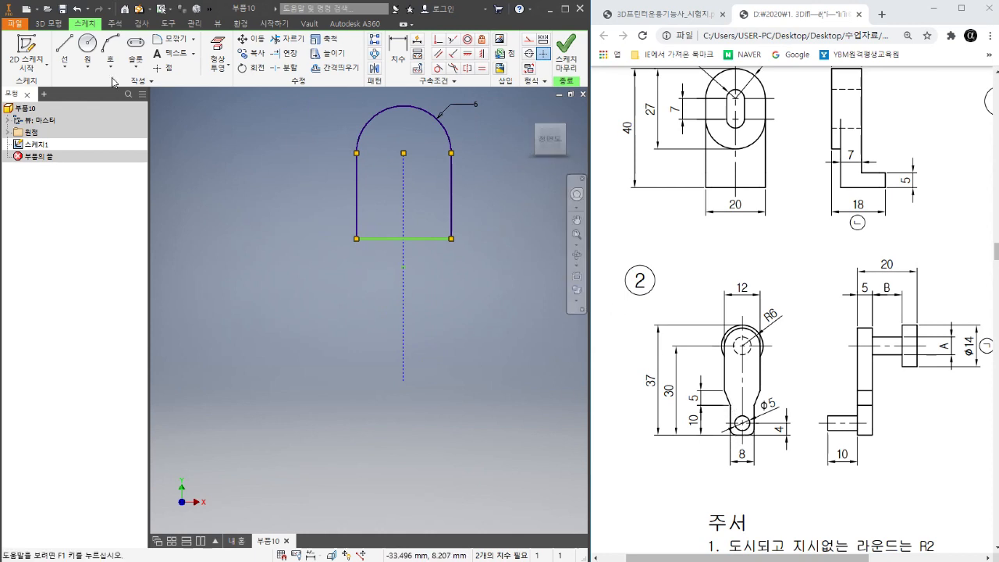
scroll(310, 250, "up", 3)
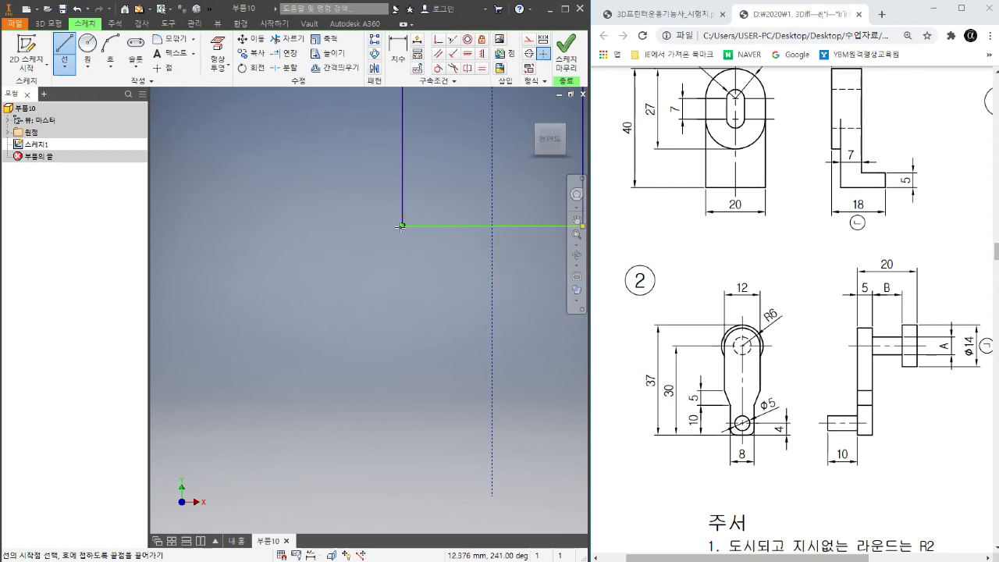
scroll(399, 226, "down", 2)
left_click_drag(397, 226, 416, 264)
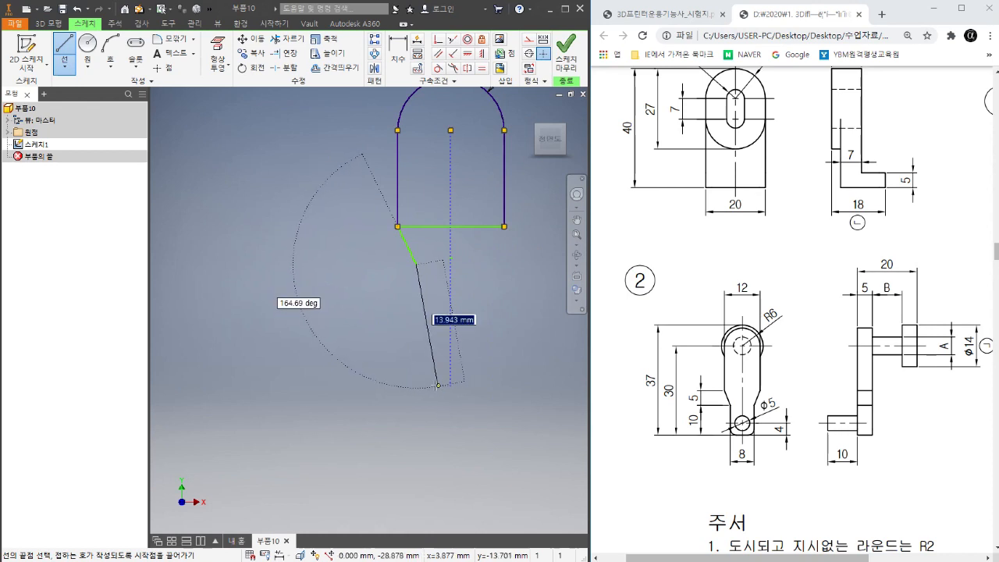
left_click(416, 385)
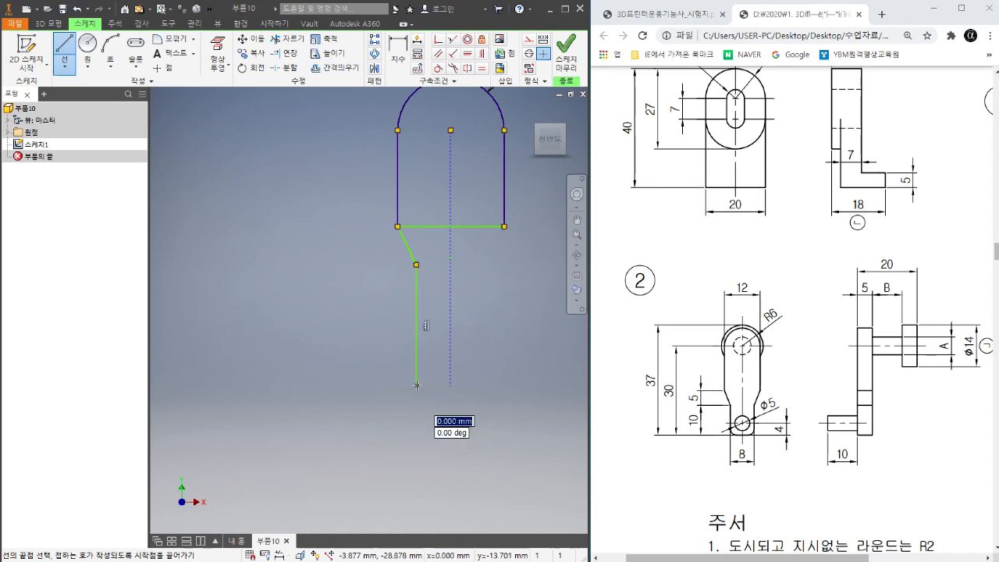
double_click(450, 386)
right_click(494, 289)
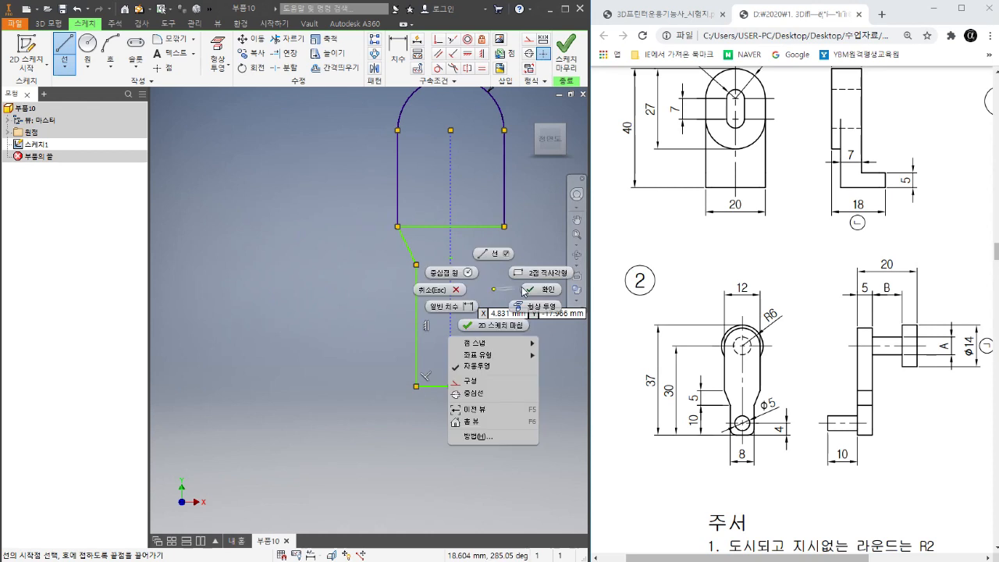
left_click(411, 279)
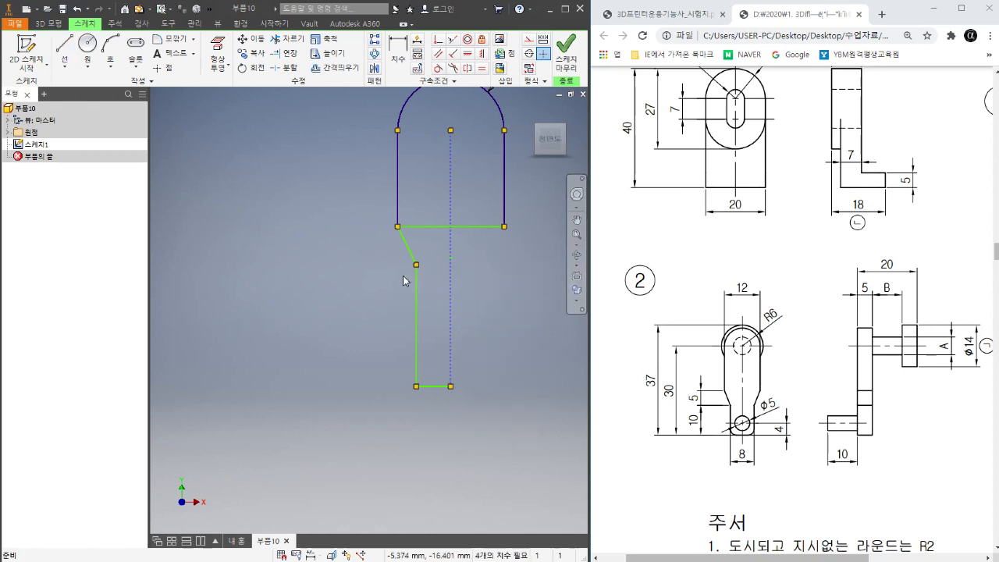
Convert the dashed vertical line through the arc's center to a centerline.
left_click(447, 289)
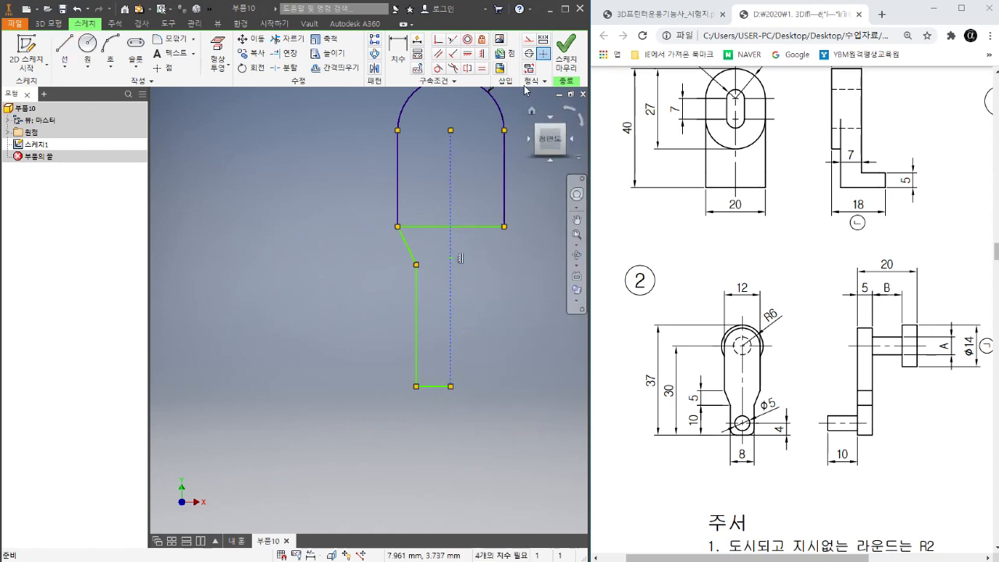
left_click(530, 54)
left_click(482, 348)
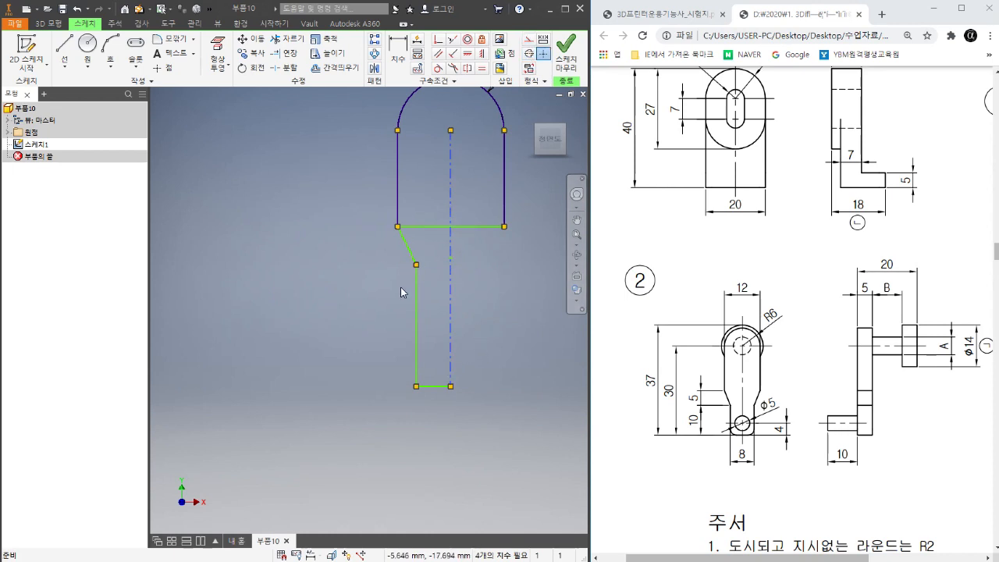
Mirror the slanted, vertical and bottom lines about the vertical centerline.
left_click(375, 69)
left_click_drag(429, 403, 366, 258)
left_click(243, 123)
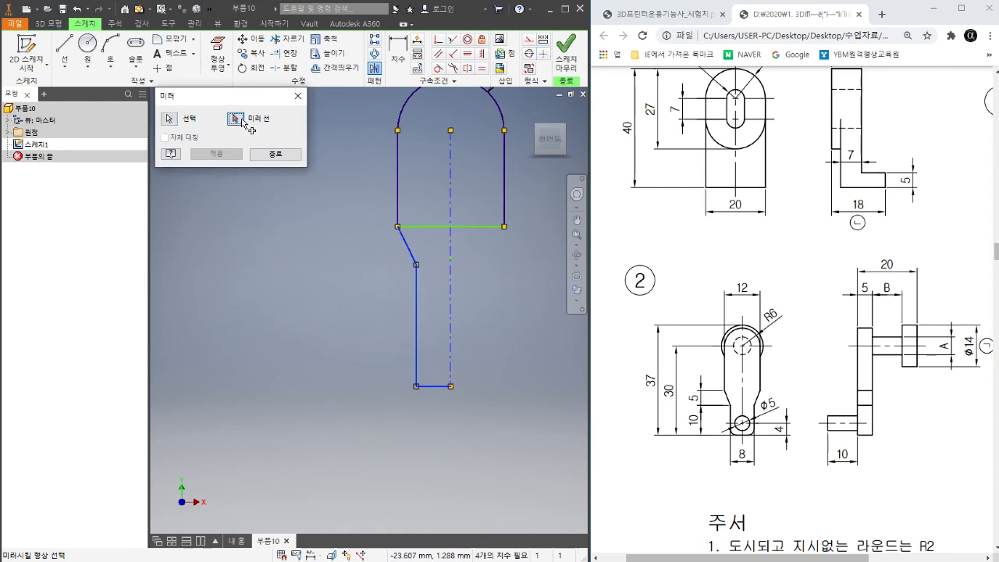
left_click(451, 295)
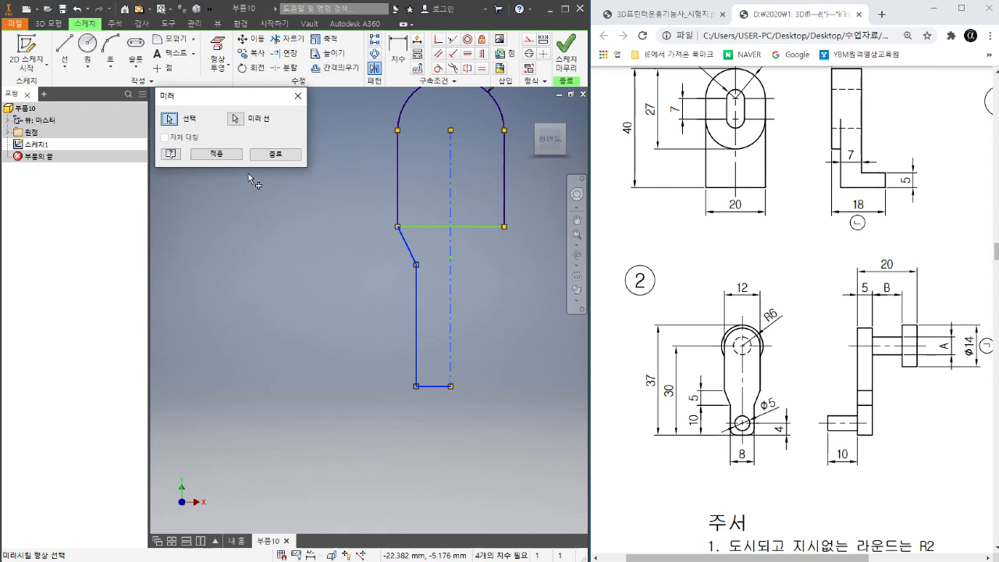
left_click(216, 154)
left_click(276, 154)
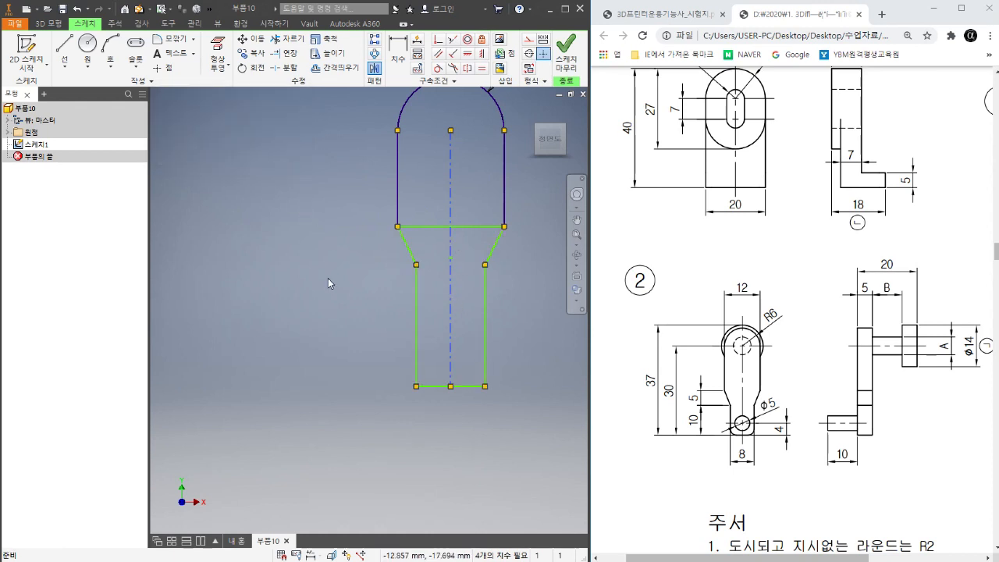
right_click(328, 277)
key("Escape")
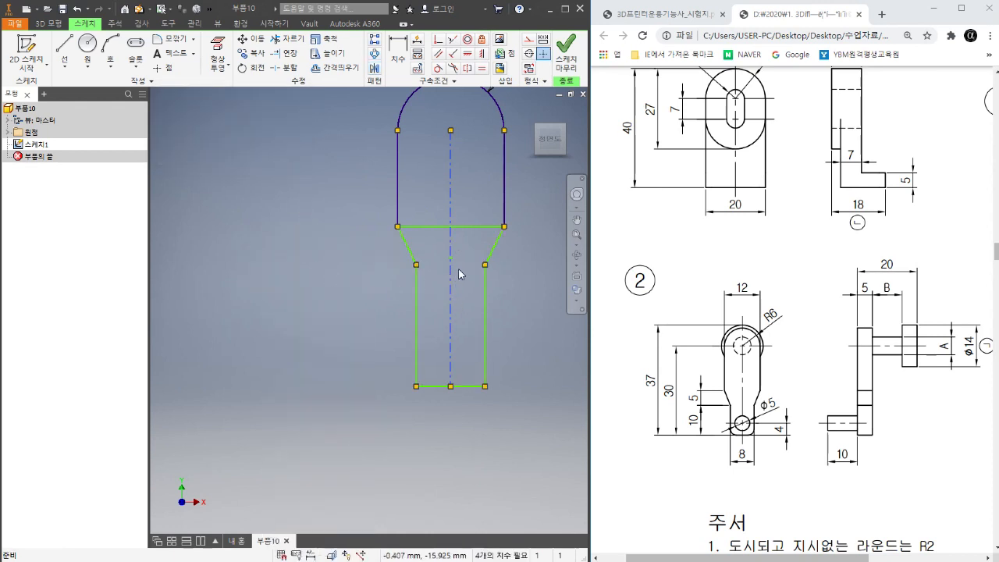
Shift the lower-left side line slightly outward and convert the horizontal line between the two sections to construction geometry.
mouse_move(416, 291)
left_mouse_down()
mouse_move(427, 294)
mouse_move(416, 301)
left_mouse_up()
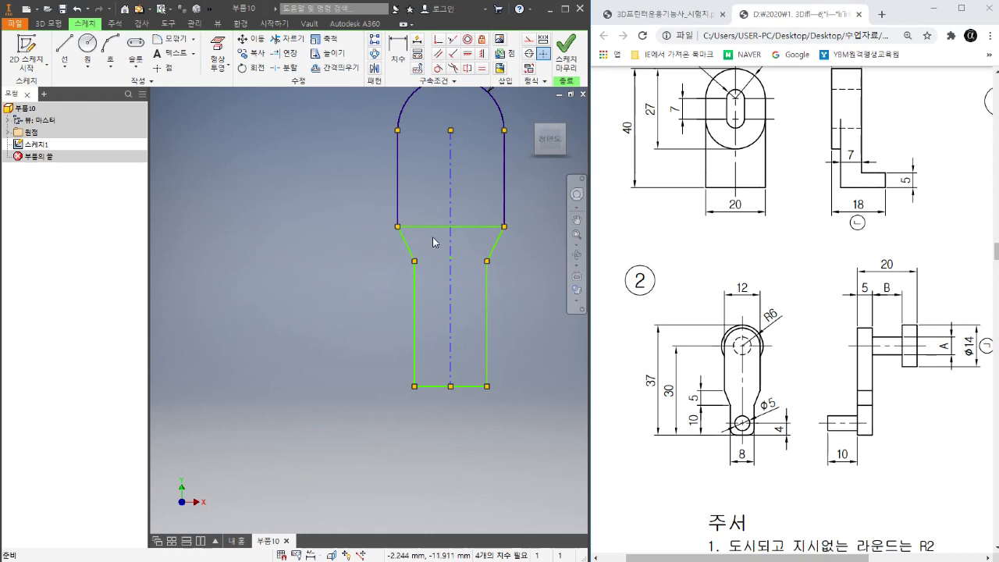
left_click(528, 39)
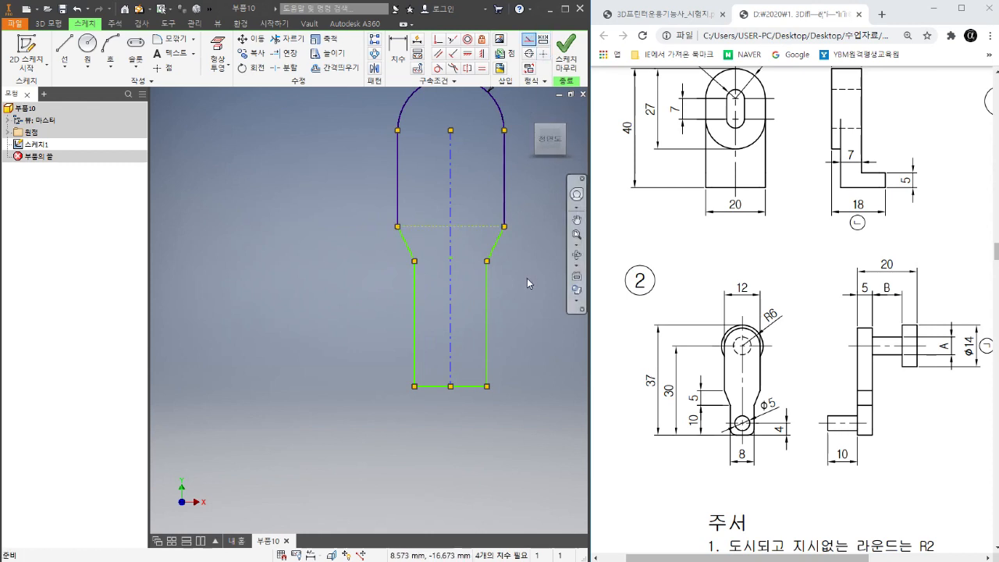
scroll(385, 245, "up", 3)
scroll(431, 250, "down", 3)
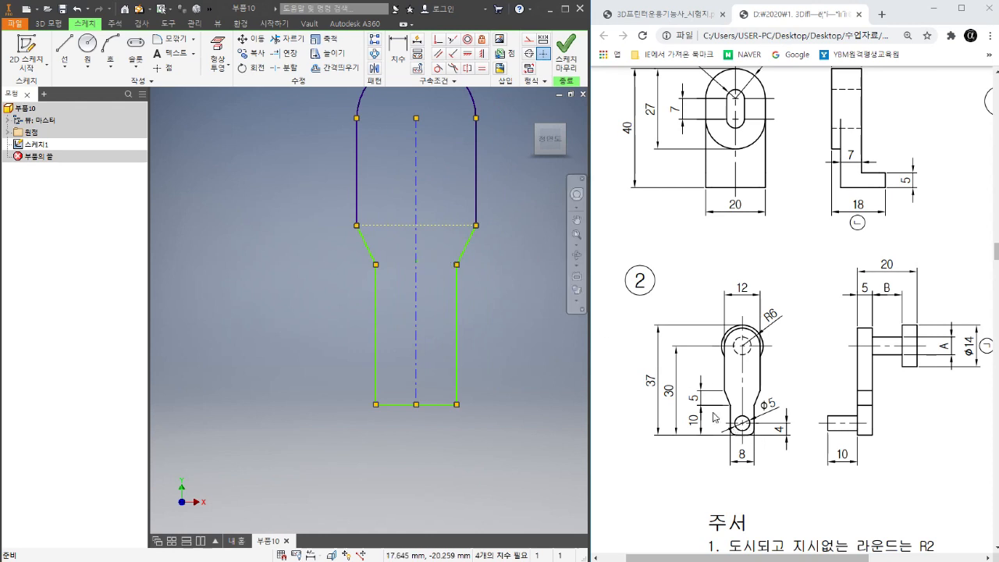
Dimension the narrow lower section 8 mm wide as a diameter across the centerline.
left_click(397, 55)
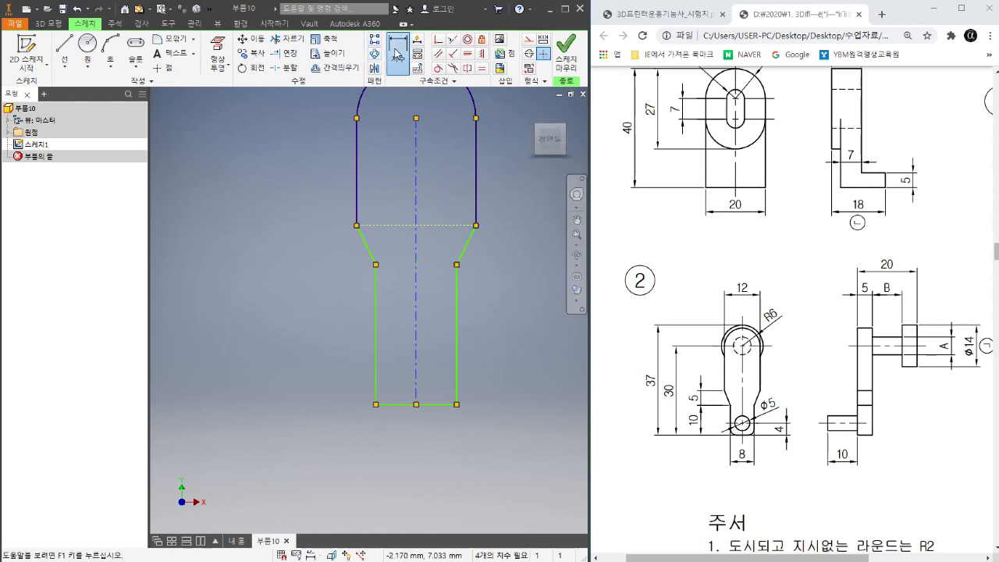
left_click(415, 363)
left_click(377, 381)
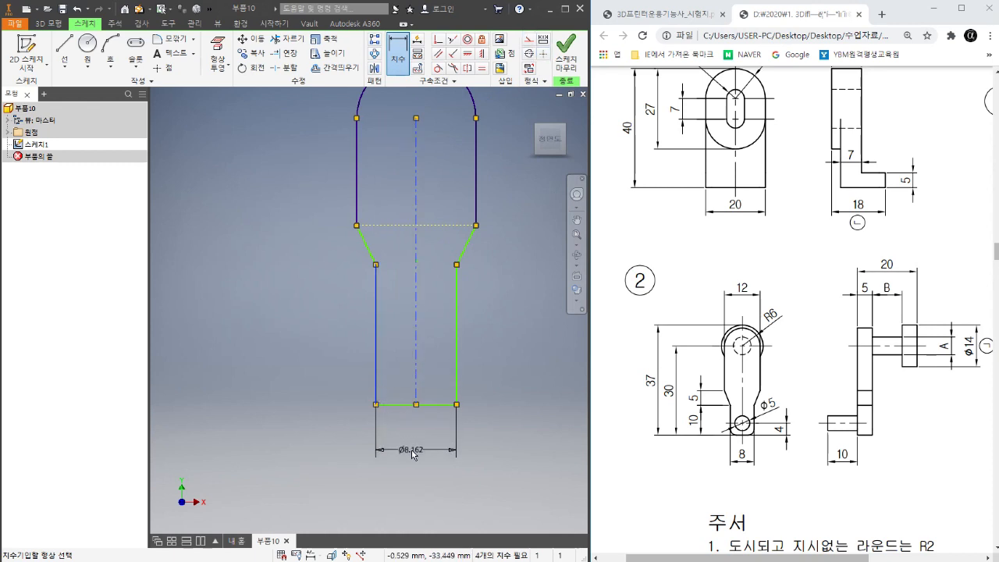
left_click(414, 453)
type("8.1621861")
key("Return")
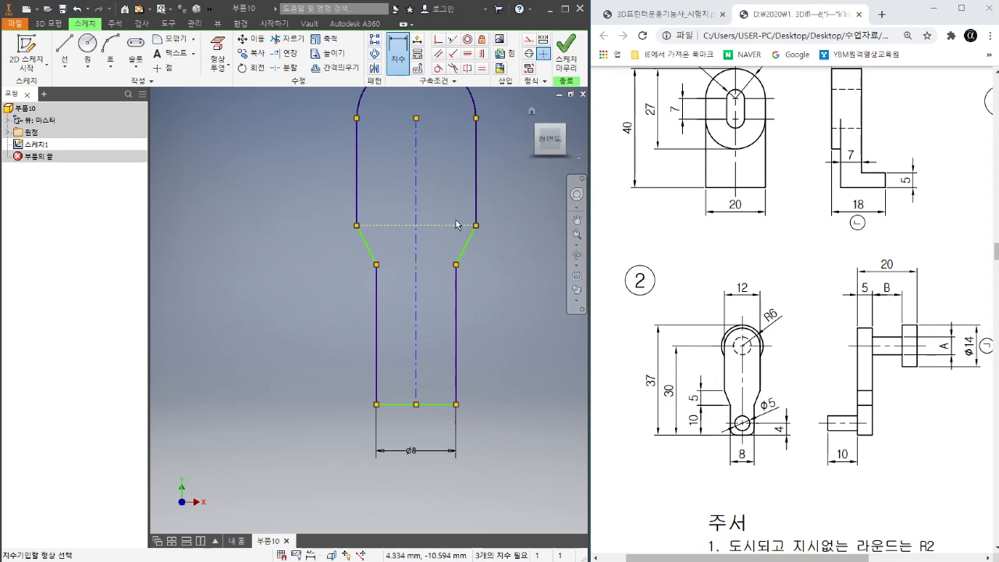
Dimension the height from the arc's center to the profile's bottom edge as 30 mm.
left_click(361, 101)
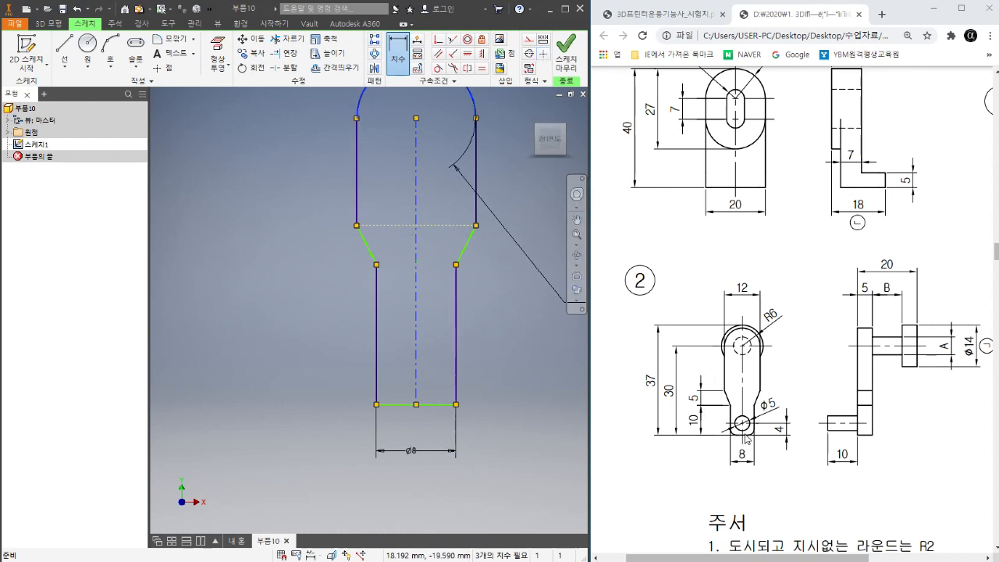
key("Escape")
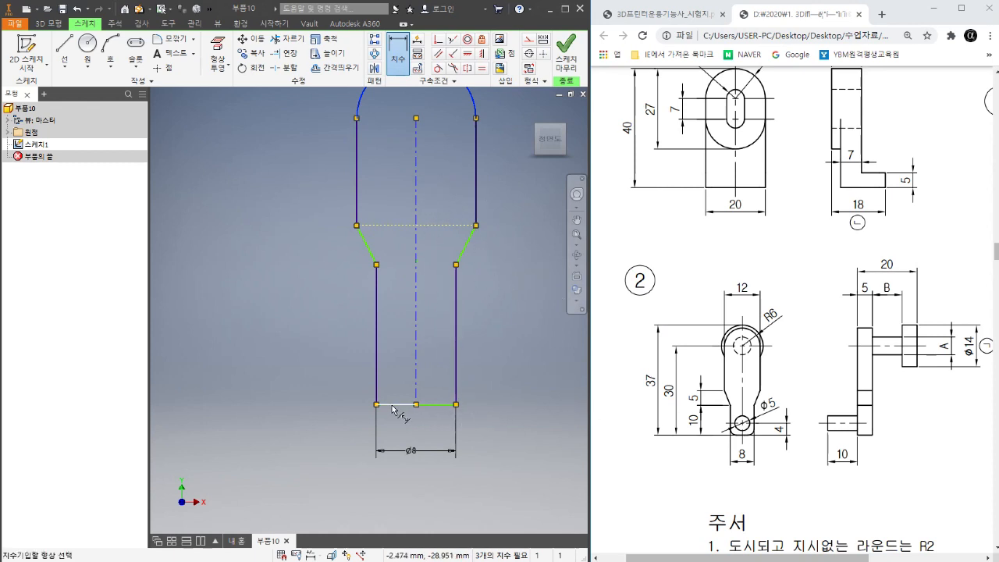
left_click(394, 404)
left_click(257, 329)
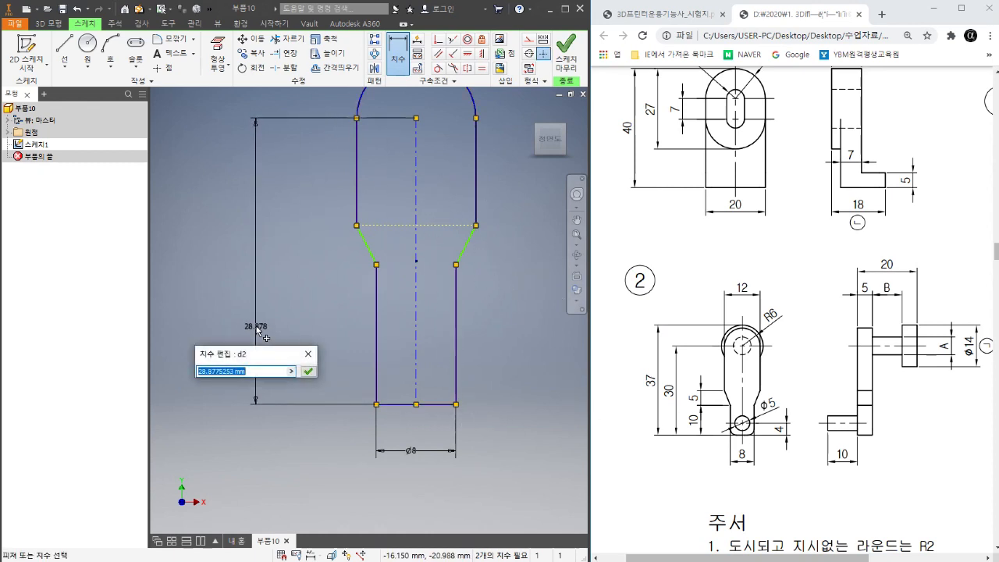
type("30")
key("Return")
Dimension the narrow lower section's straight side 10 mm high from the bottom edge.
scroll(256, 336, "down", 2)
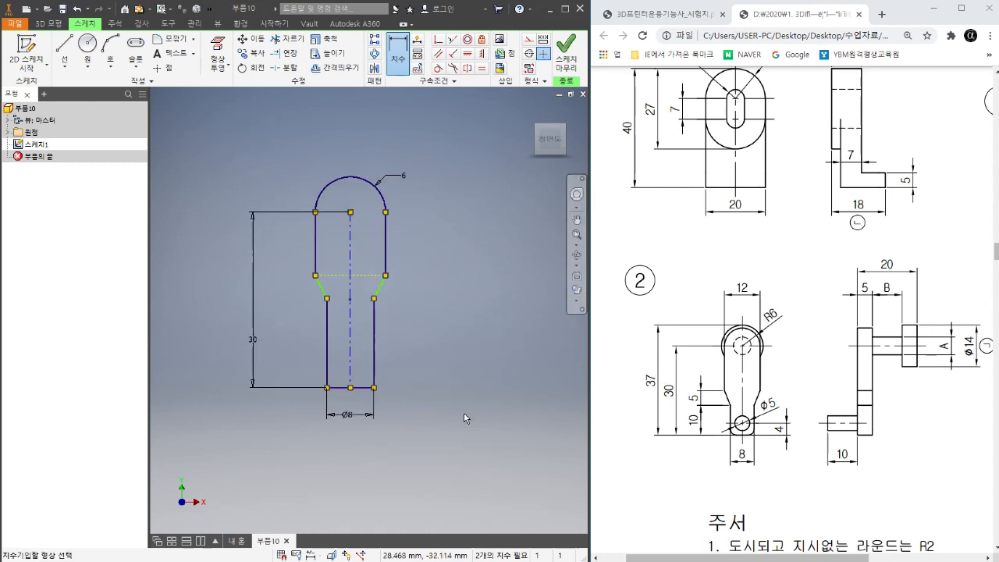
scroll(339, 385, "up", 3)
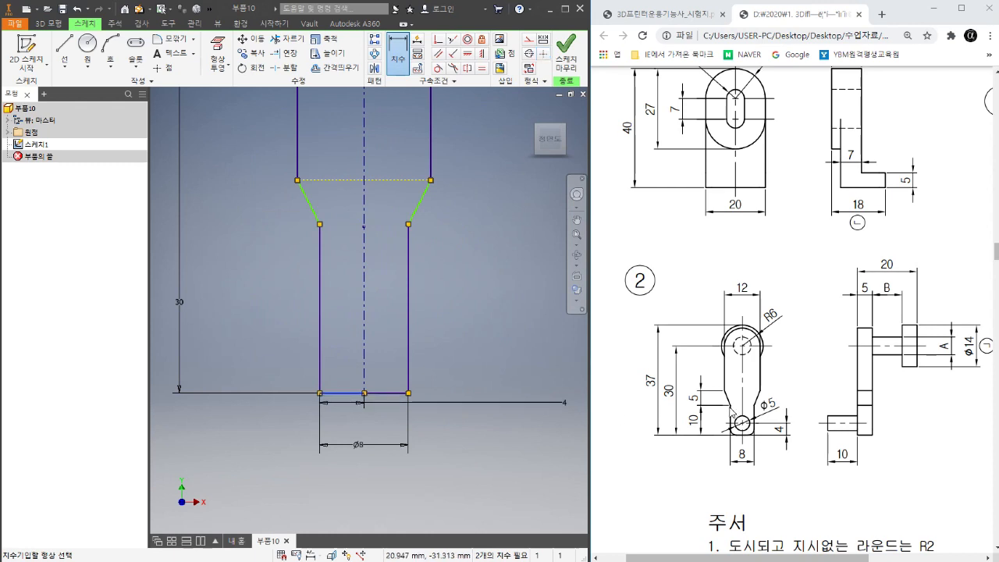
left_click(320, 224)
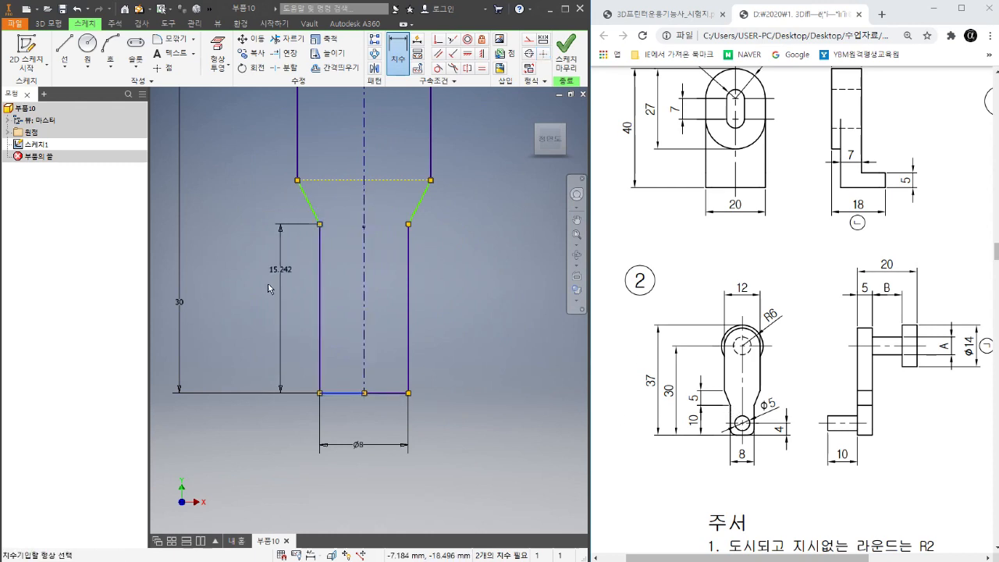
left_click(240, 311)
type("10")
key("Return")
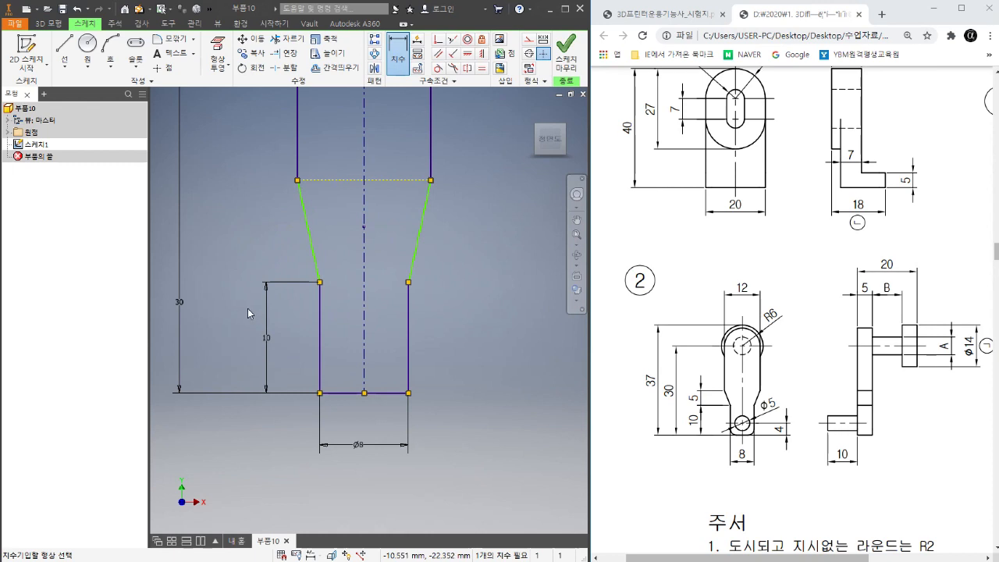
Dimension the vertical height of the slanted transition line as 5 mm.
left_click(310, 238)
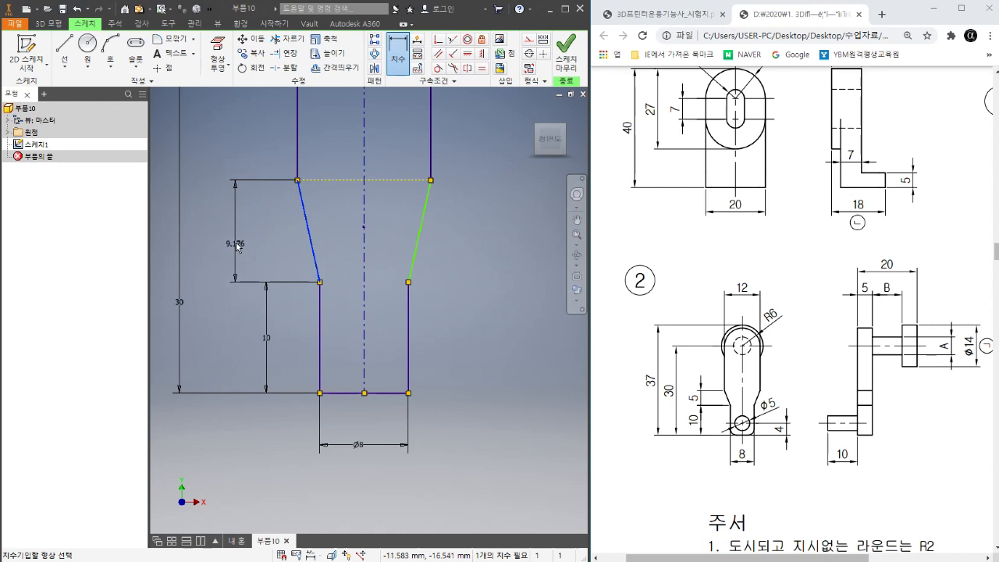
left_click(235, 239)
type("5")
key("Return")
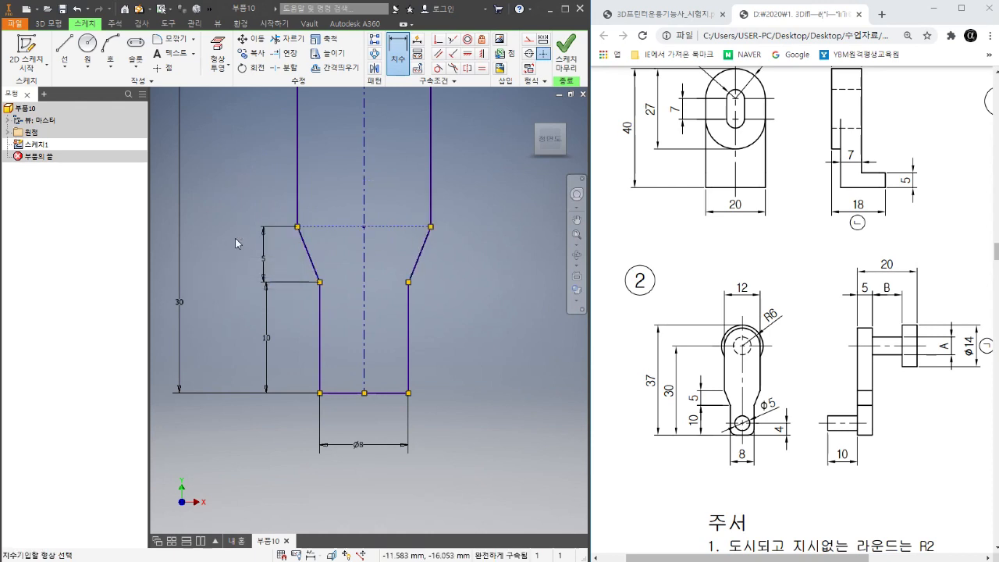
Check the drawing's note on unspecified rounds and fillet both bottom corners of the profile with a 2 mm radius.
scroll(326, 303, "down", 2)
scroll(369, 247, "up", 3)
scroll(369, 246, "down", 2)
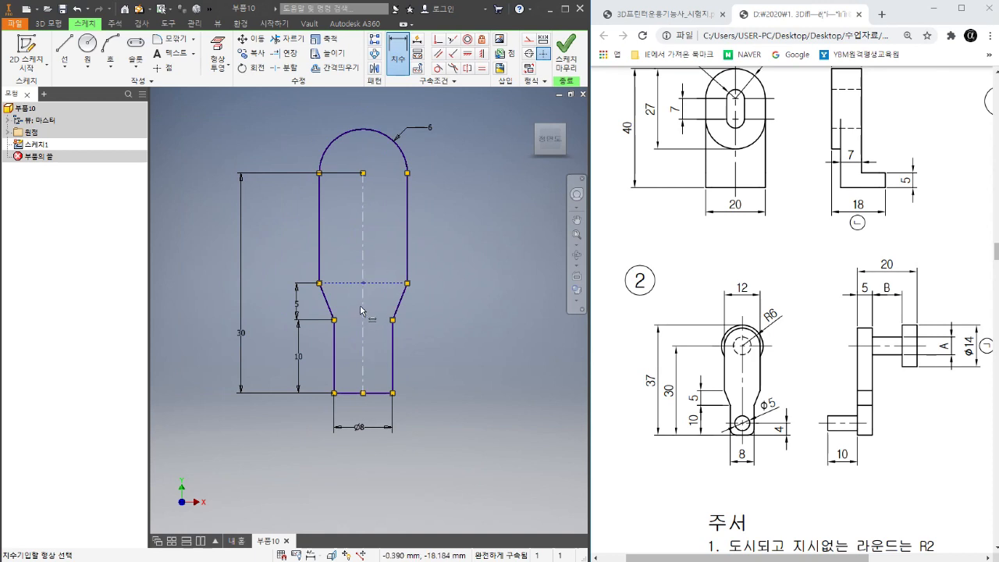
left_click(924, 457)
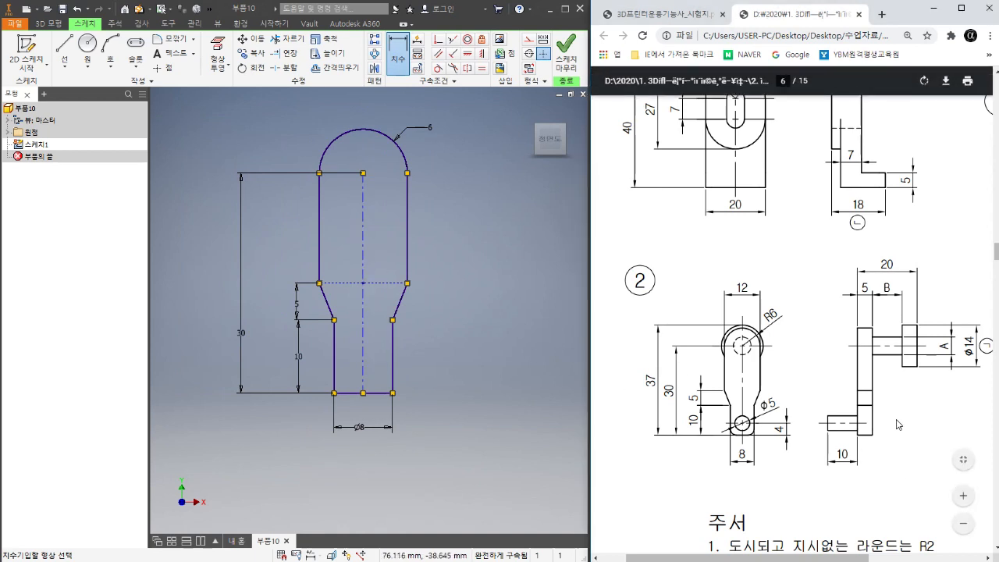
scroll(899, 424, "down", 1)
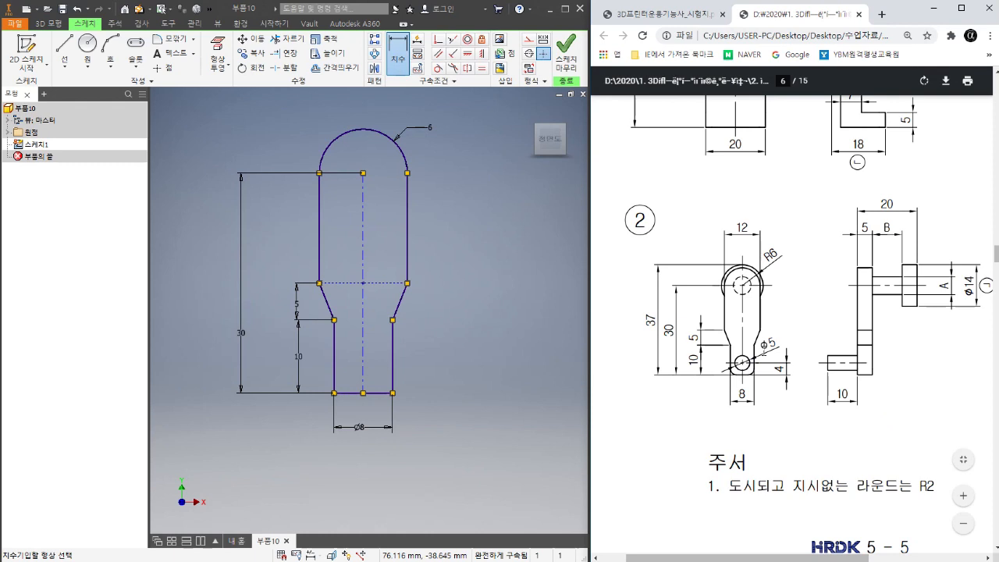
right_click(485, 313)
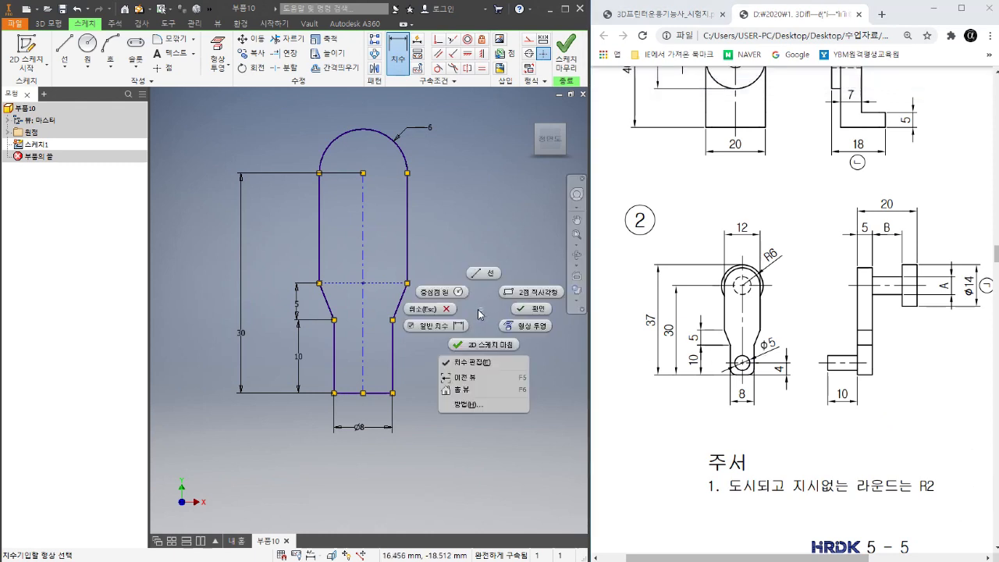
left_click(483, 311)
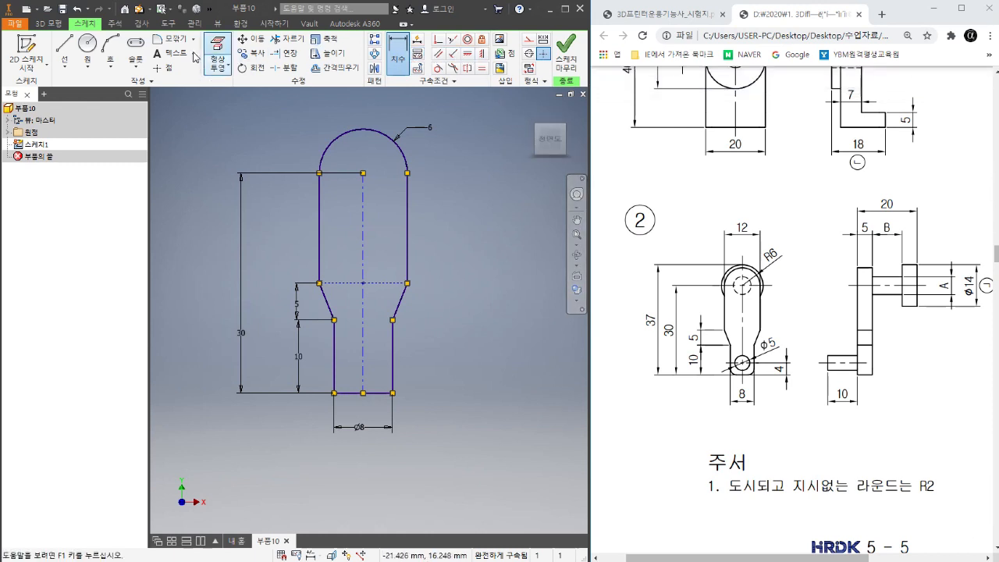
left_click(170, 39)
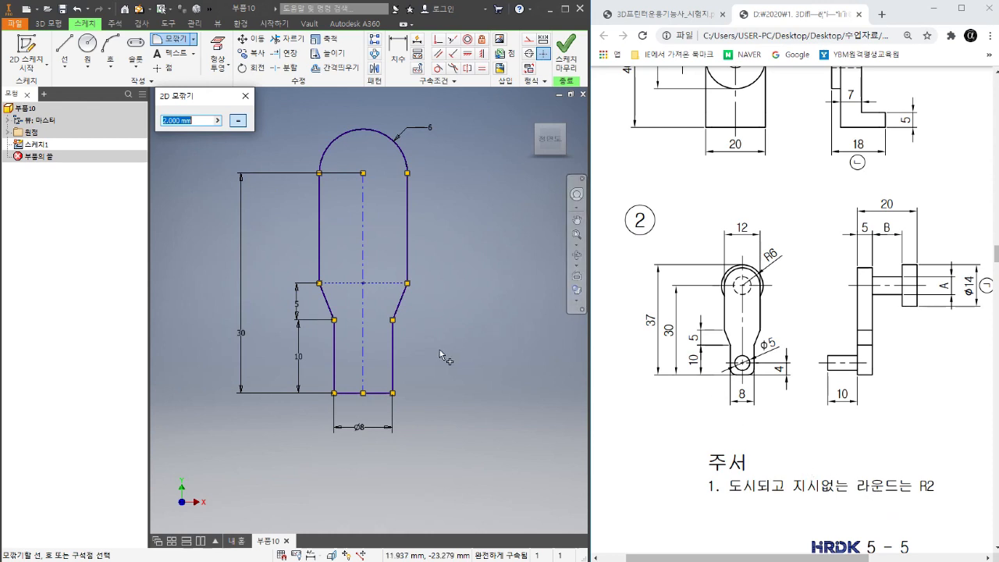
left_click(336, 367)
left_click(351, 393)
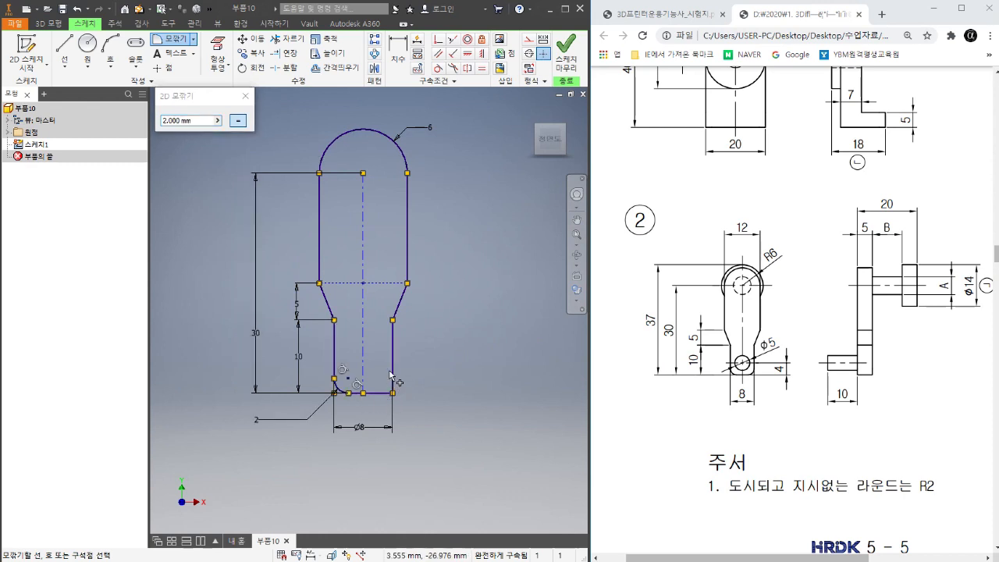
left_click(377, 392)
scroll(373, 402, "up", 2)
scroll(437, 370, "down", 4)
right_click(437, 370)
left_click(479, 374)
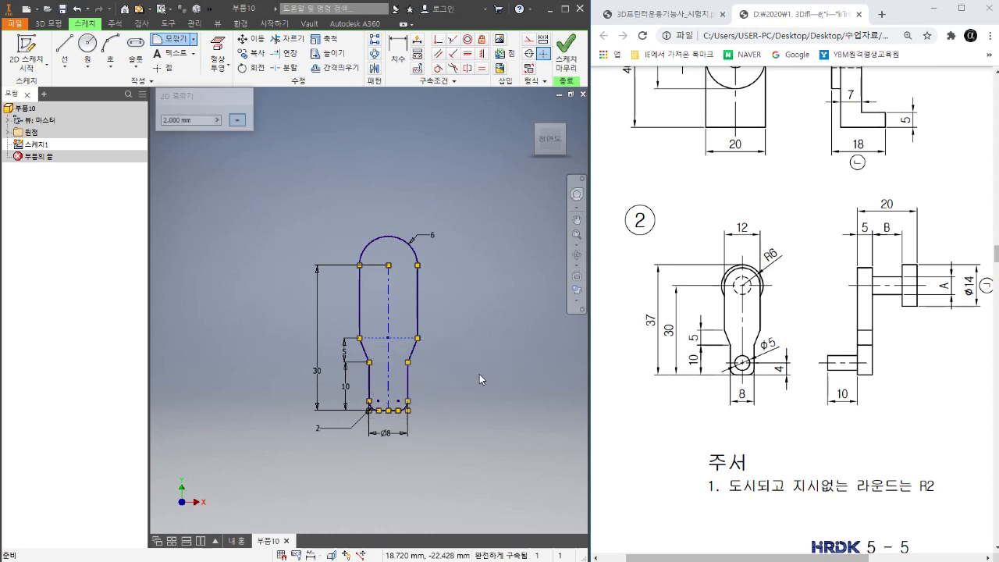
Extrude the finished front profile 5 mm toward the back as a solid plate.
scroll(440, 372, "up", 3)
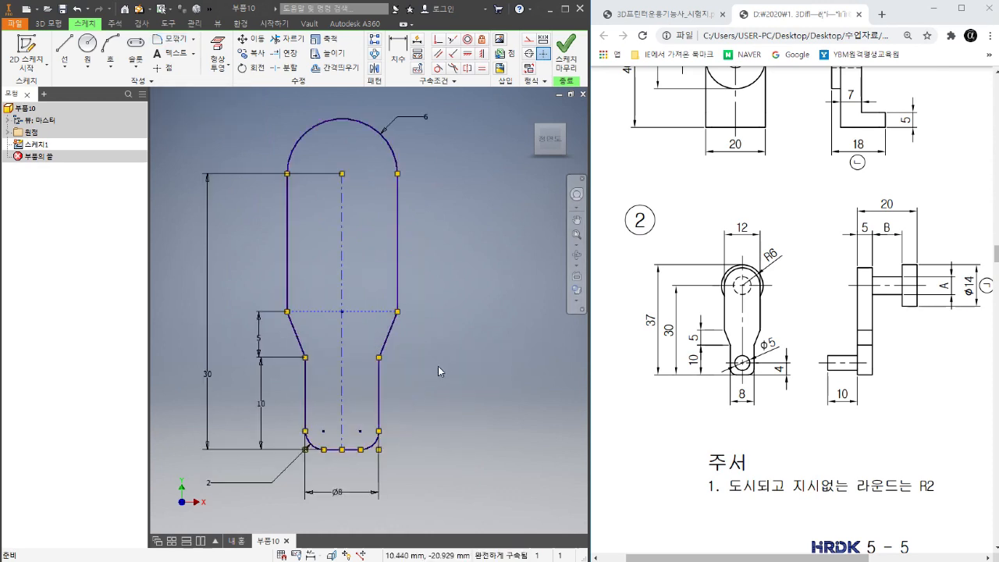
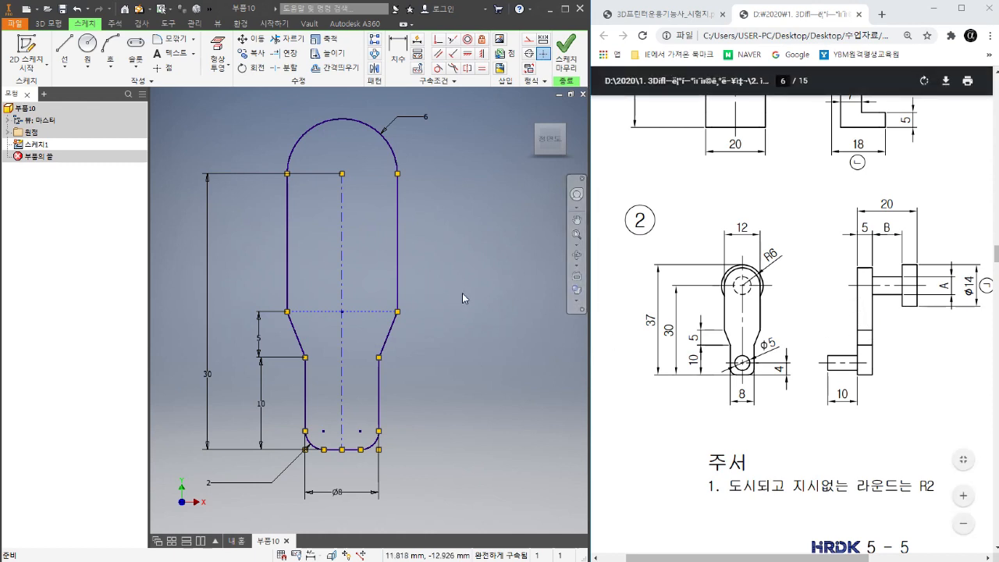
left_click(59, 25)
left_click(63, 47)
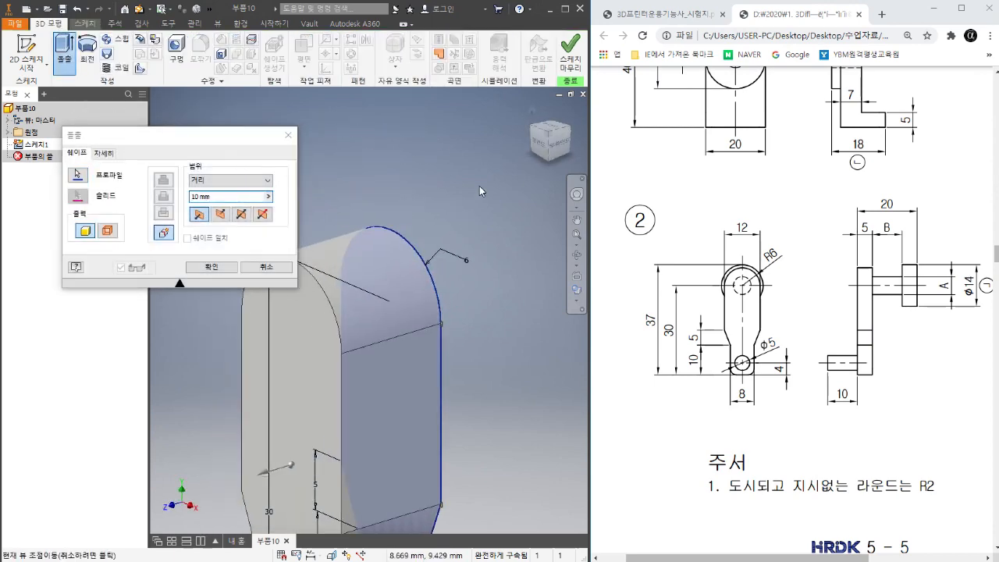
scroll(479, 186, "up", 3)
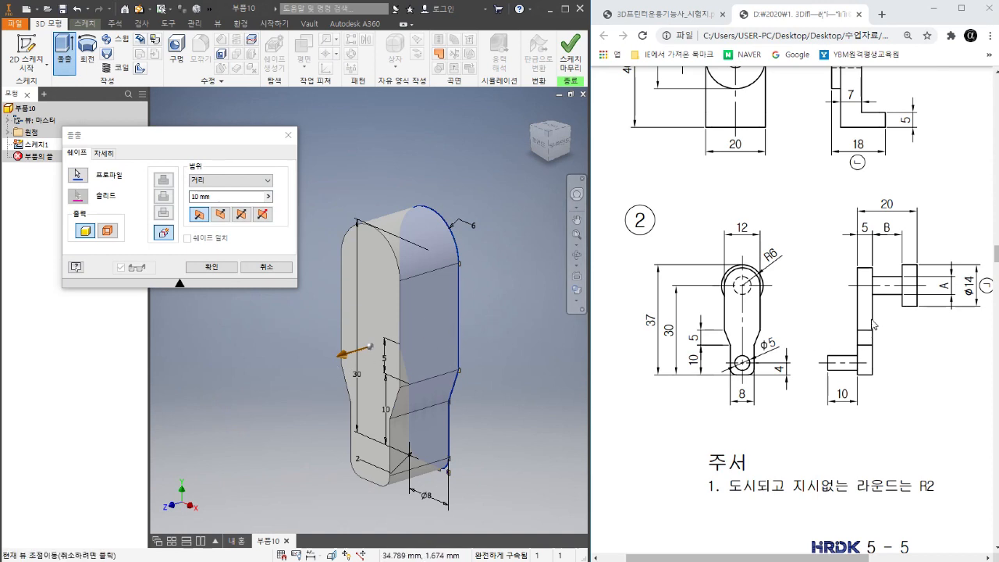
left_click(221, 214)
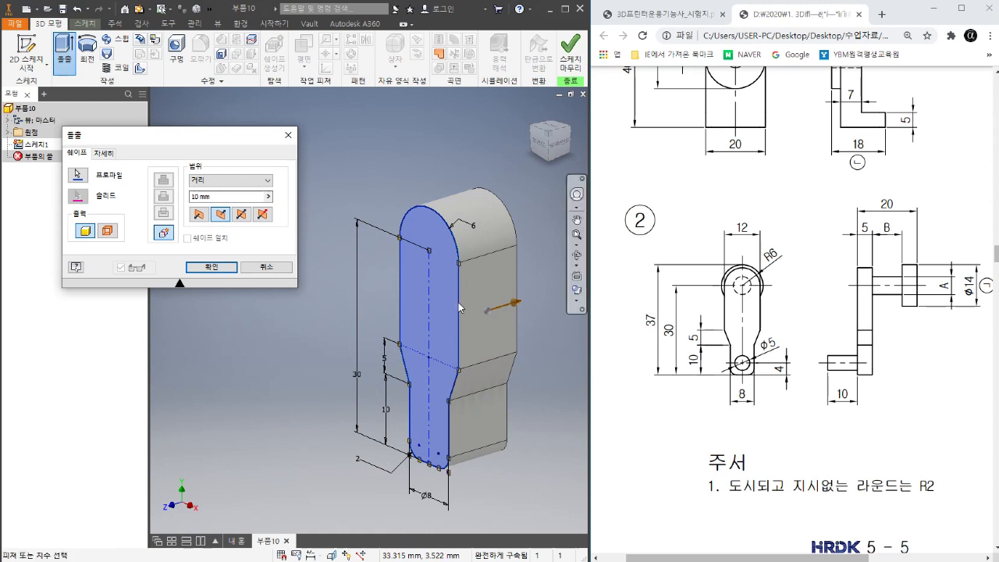
left_click(226, 196)
type("5")
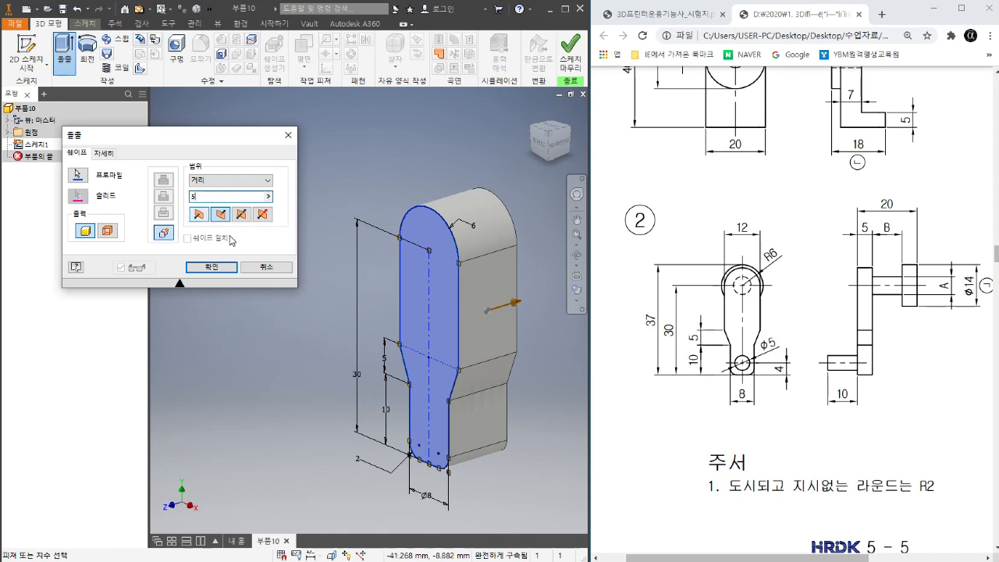
left_click(211, 267)
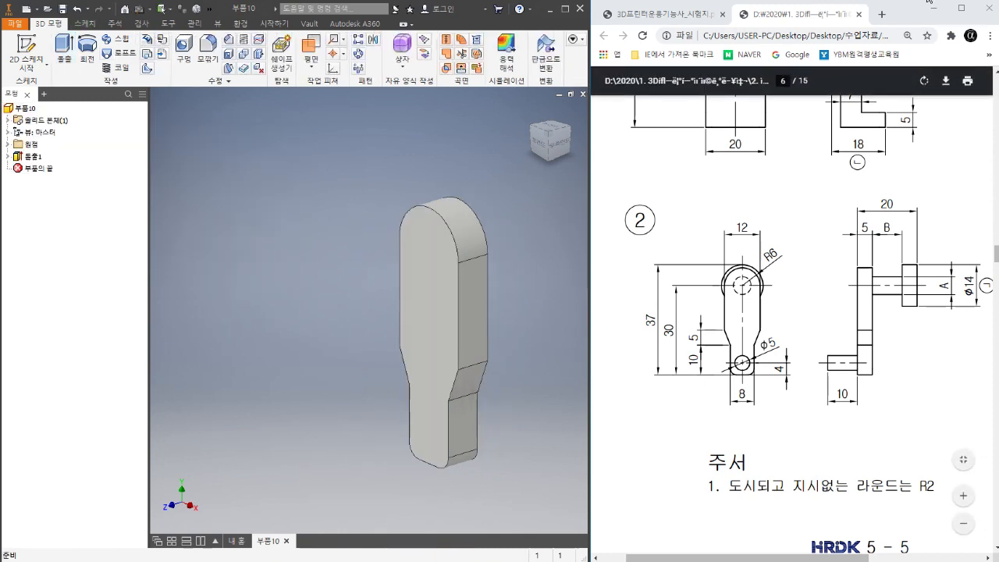
Start a sketch on the plate's front face and draw a circle about 6.4 mm in diameter beside the narrow lower section.
scroll(384, 259, "up", 3)
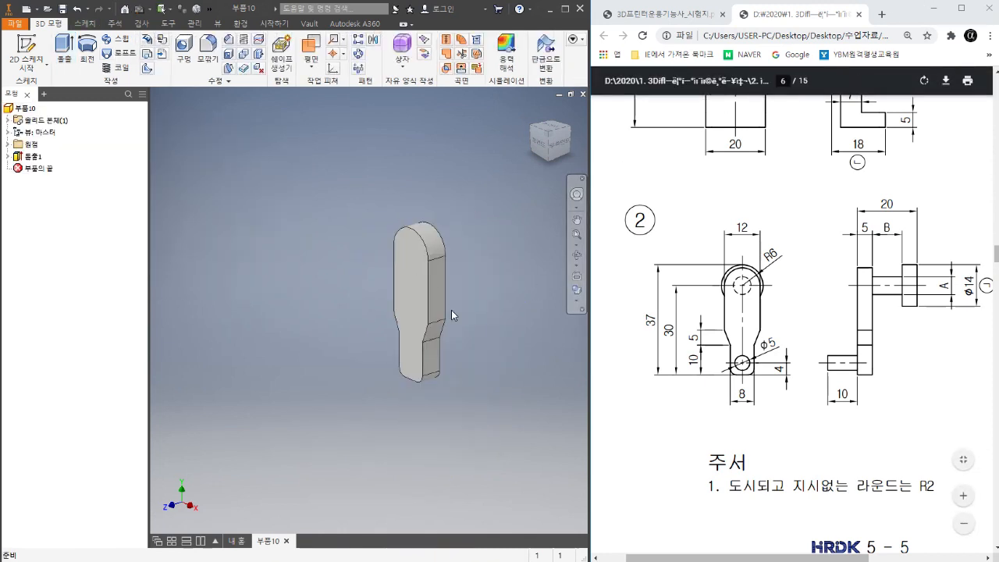
scroll(451, 310, "down", 3)
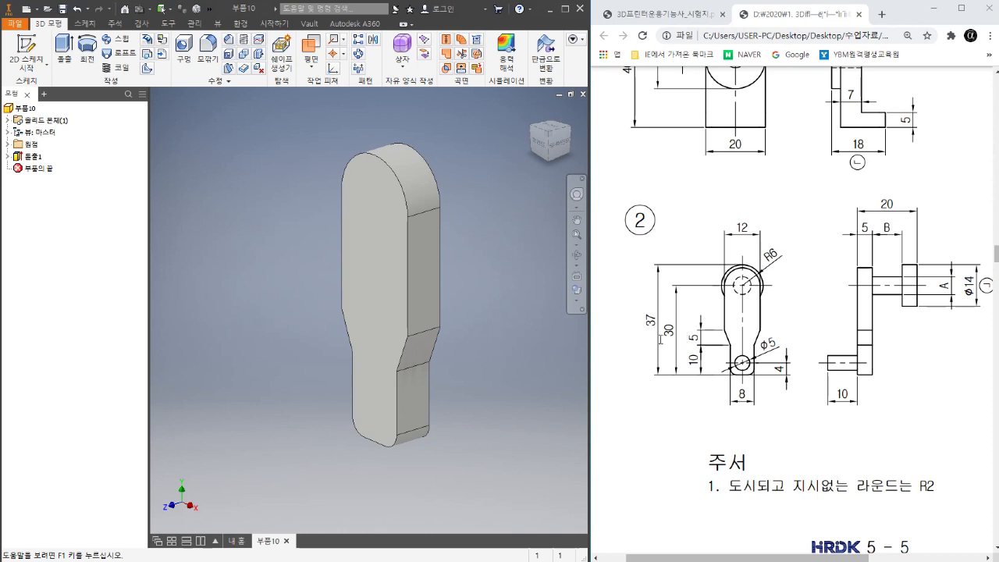
left_click(380, 409)
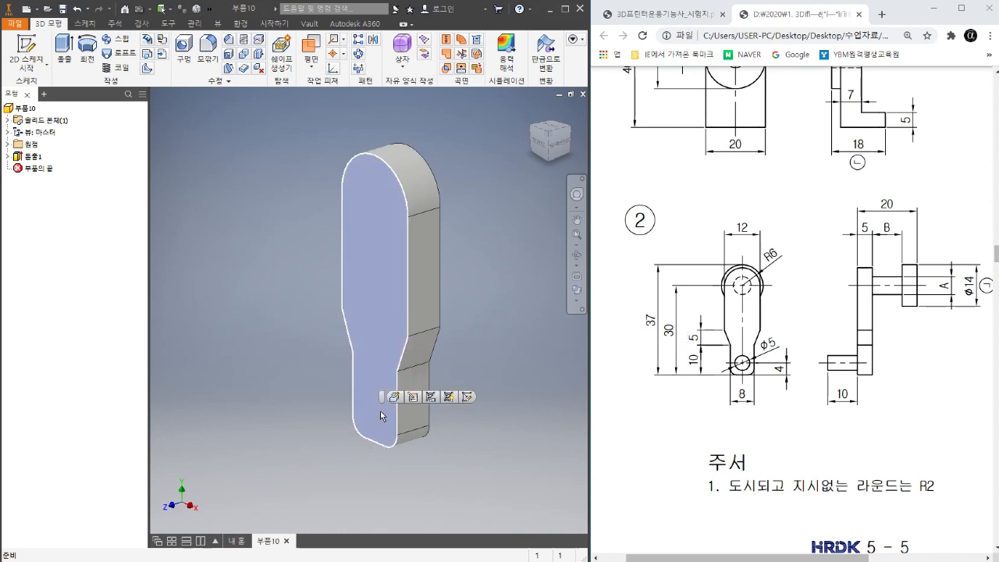
right_click(380, 416)
left_click(380, 467)
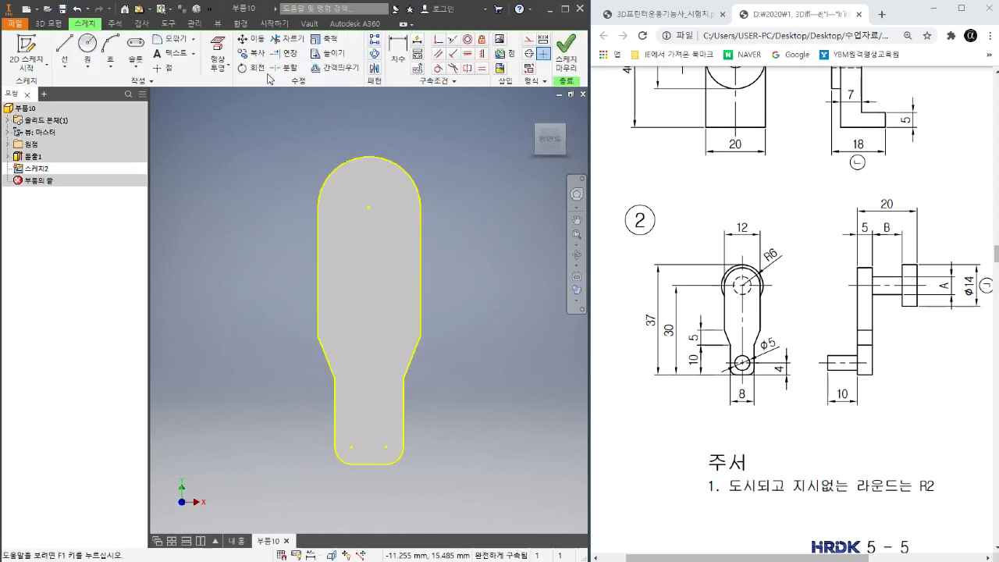
left_click(88, 45)
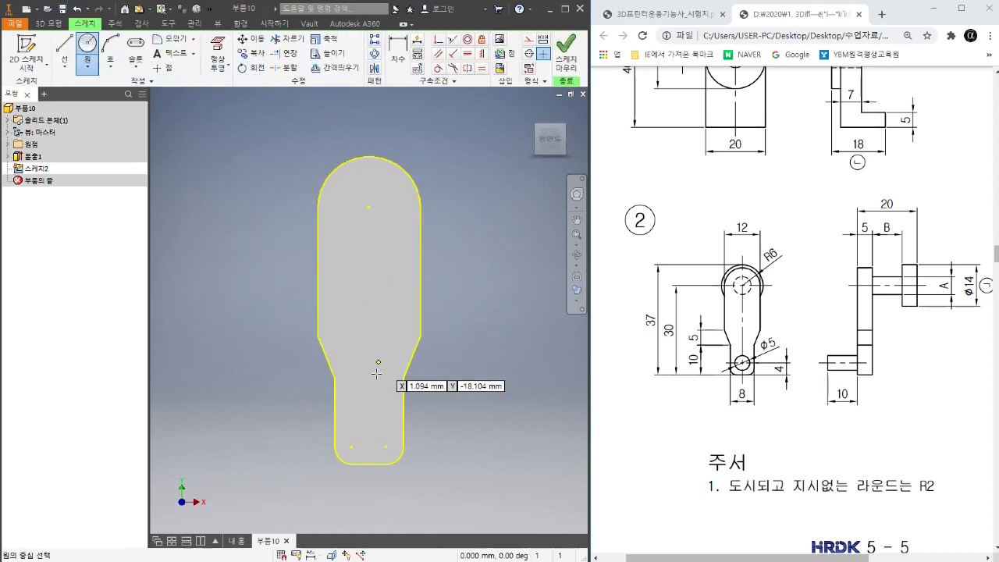
left_click(443, 405)
left_click(462, 424)
right_click(499, 309)
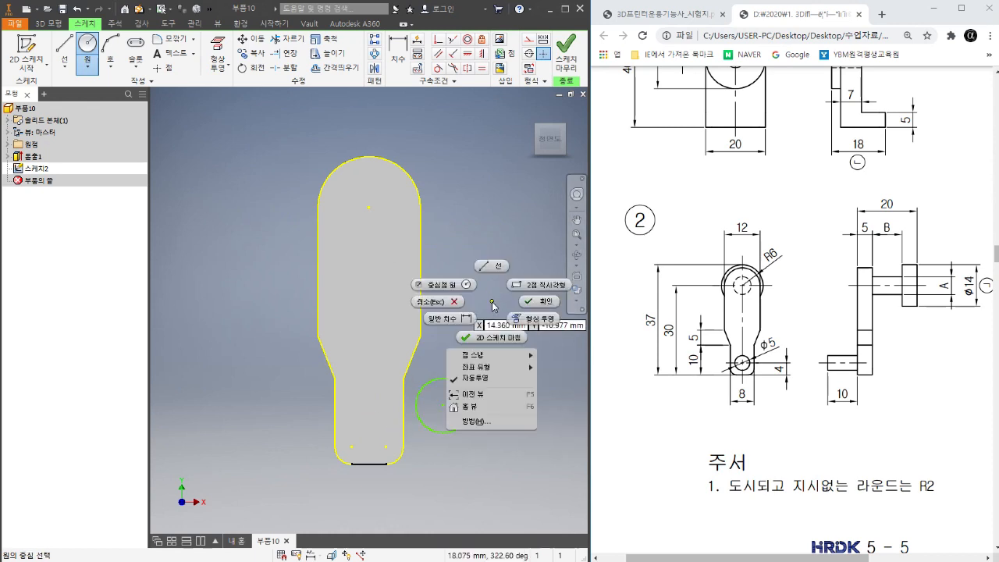
left_click(528, 300)
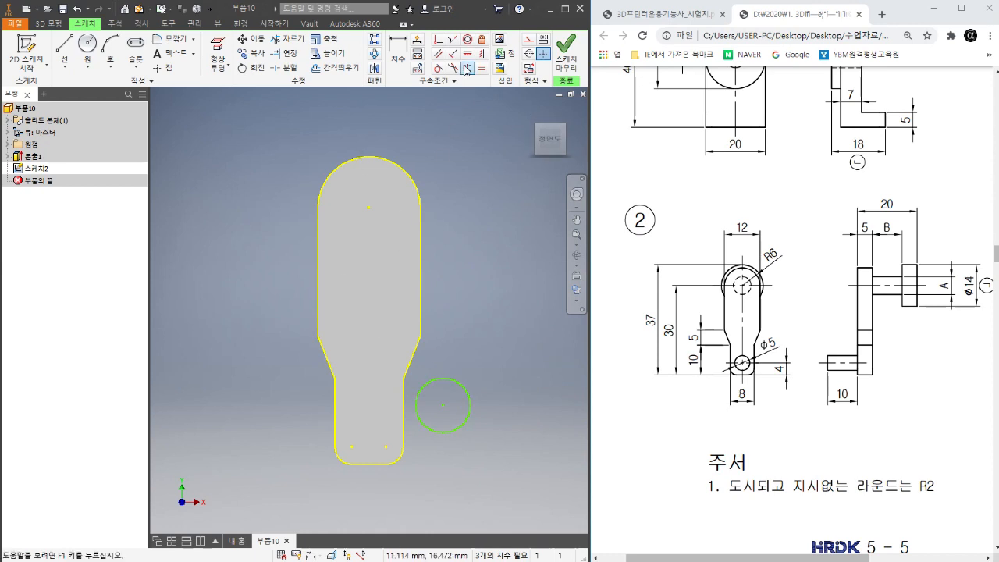
Constrain the circle's center vertically in line with the center point of the plate's top arc.
left_click(482, 53)
left_click(368, 209)
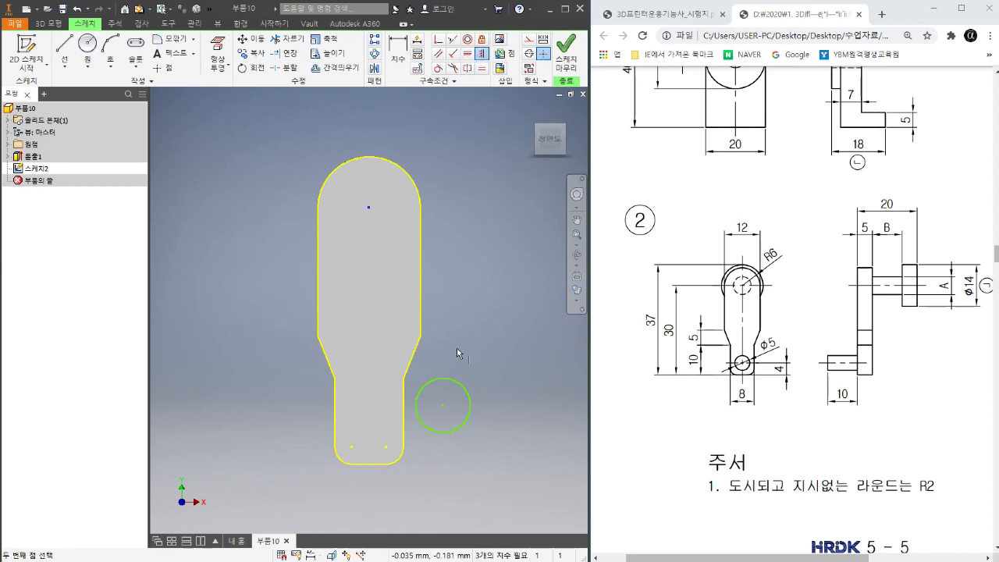
left_click(443, 406)
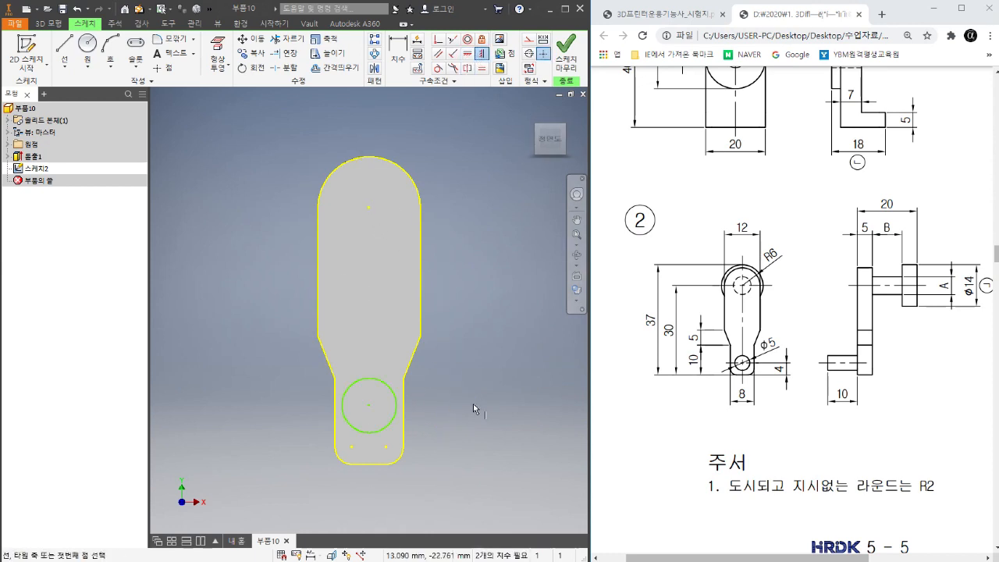
right_click(476, 296)
left_click(505, 298)
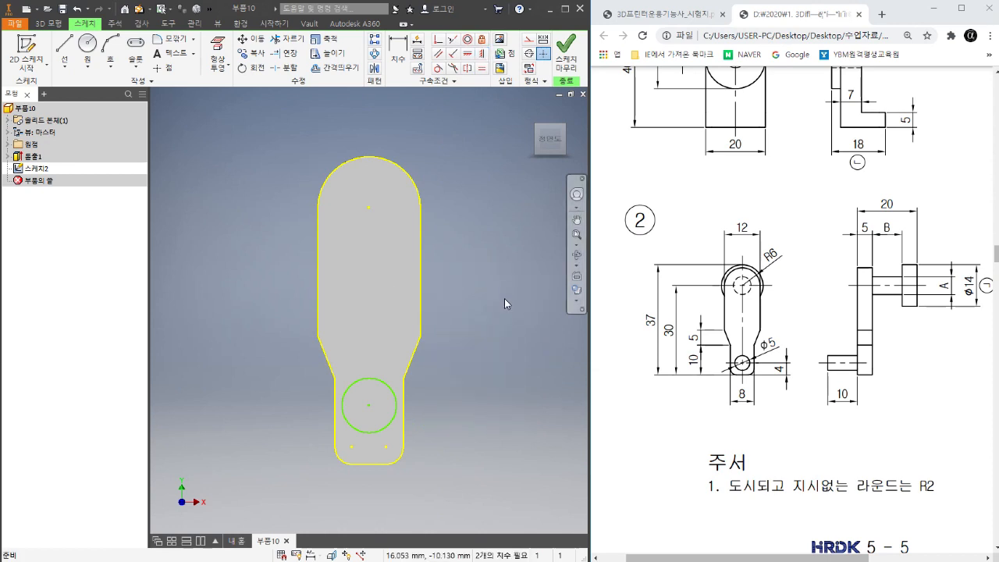
Dimension the circle's diameter as 5 mm.
key("d")
left_click(392, 387)
left_click(474, 334)
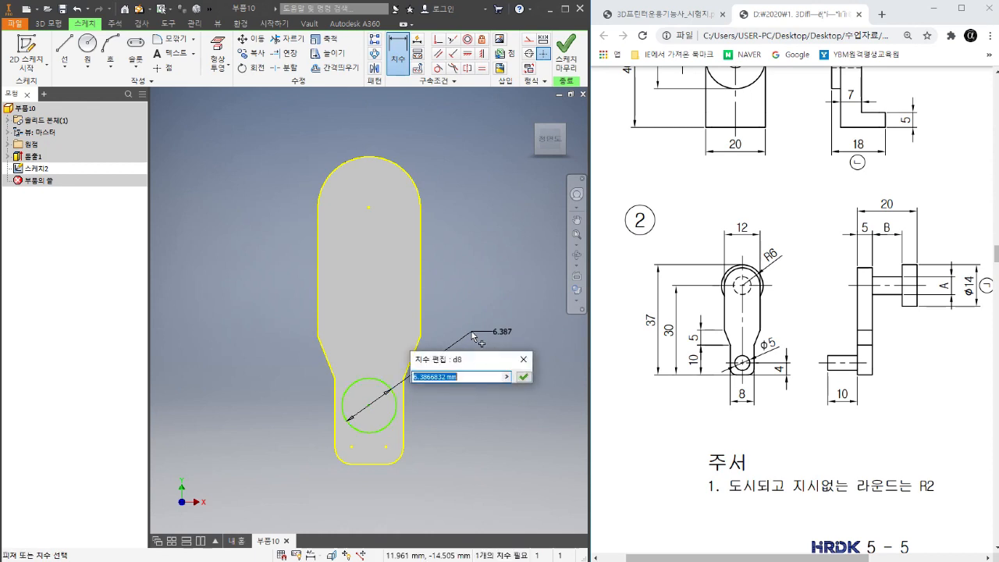
type("5")
key("Return")
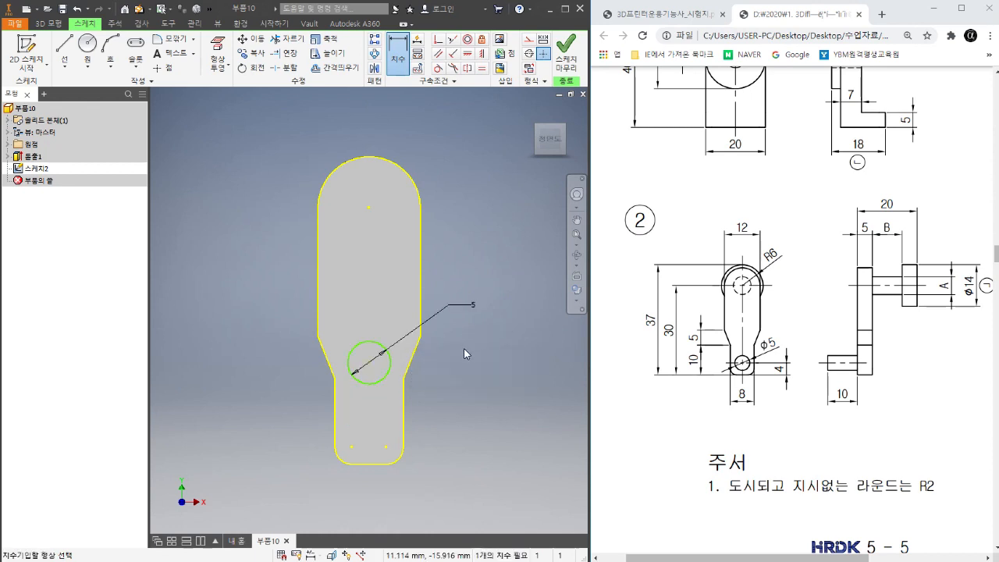
Dimension the circle's center 4 mm above the plate's bottom edge.
left_click(369, 463)
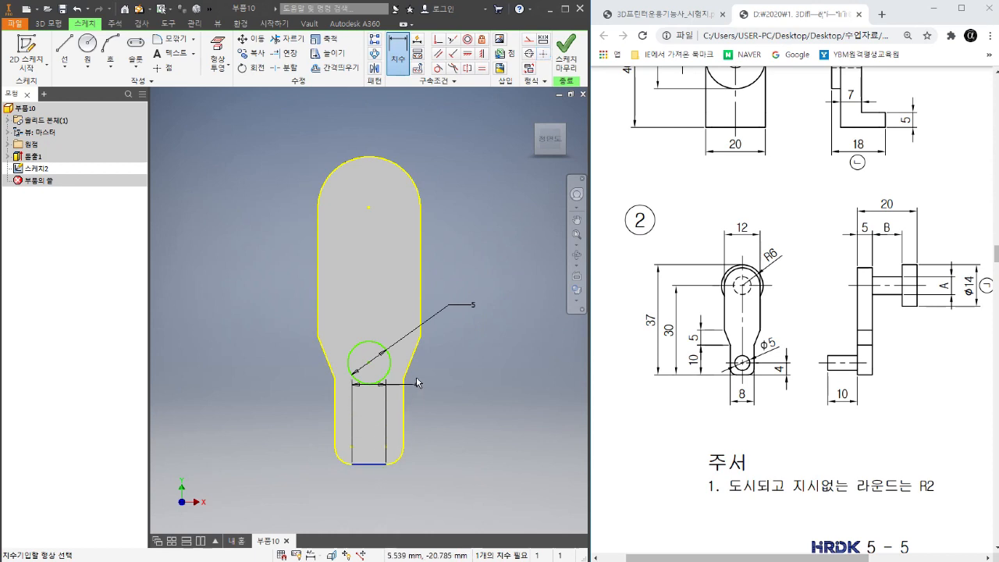
left_click(388, 372)
left_click(465, 410)
type("4")
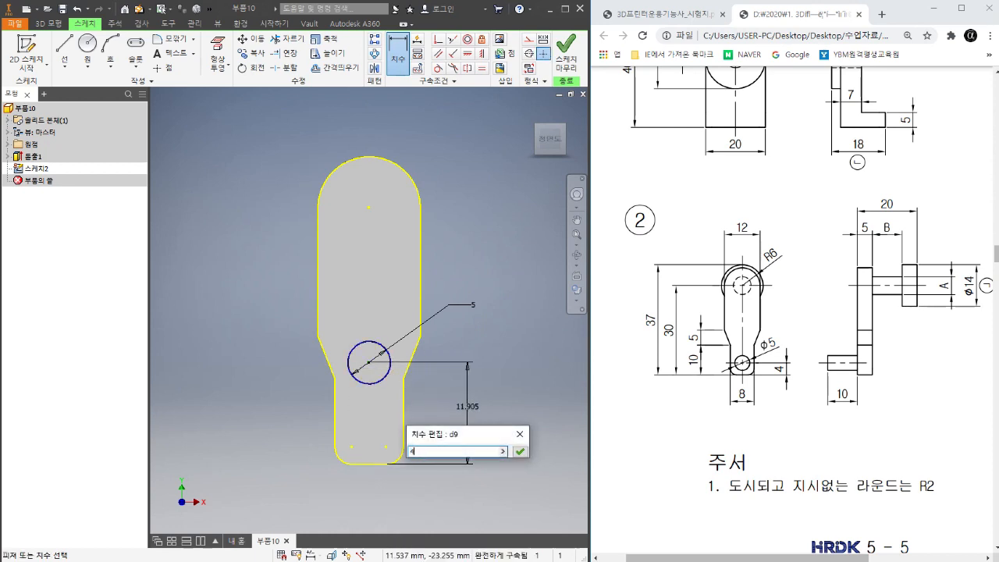
key("Return")
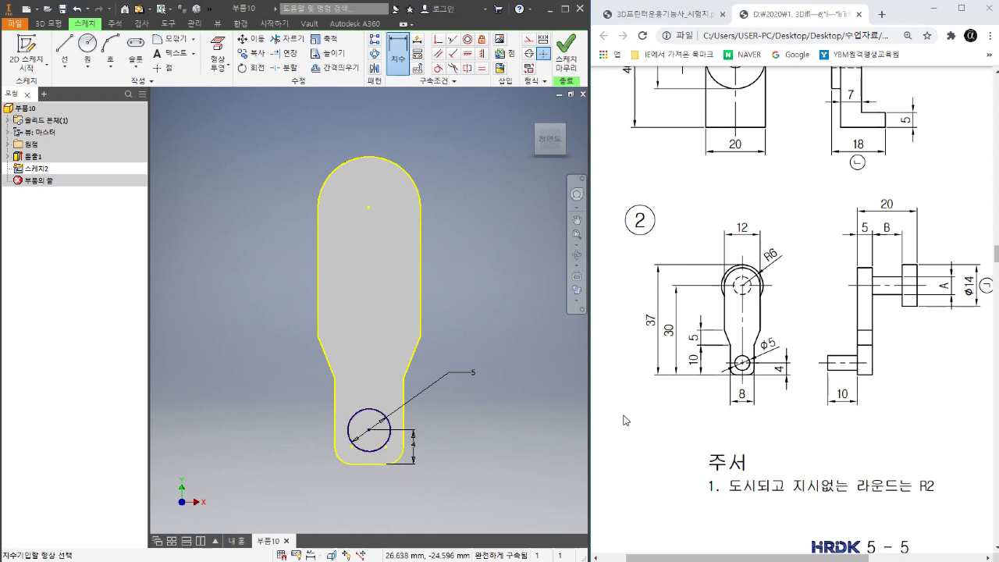
Extrude the 5 mm circle 10 mm outward from the plate's front face, joined as a pin.
key("e")
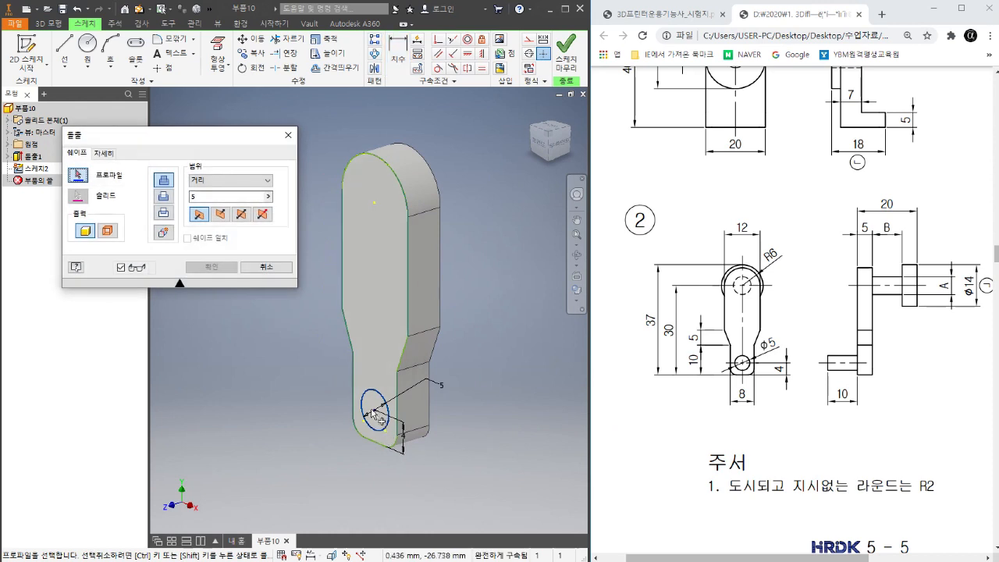
left_click(373, 411)
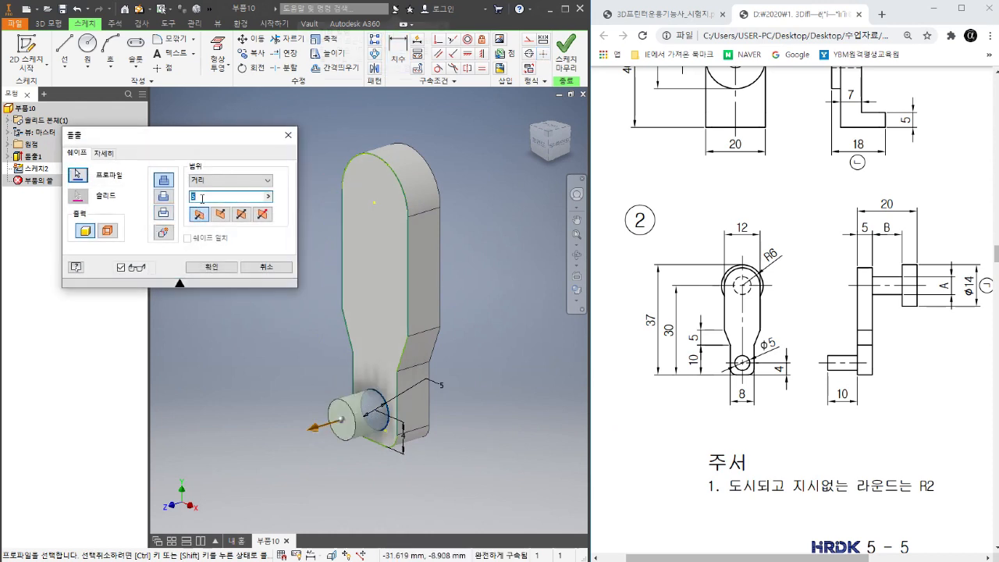
type("10")
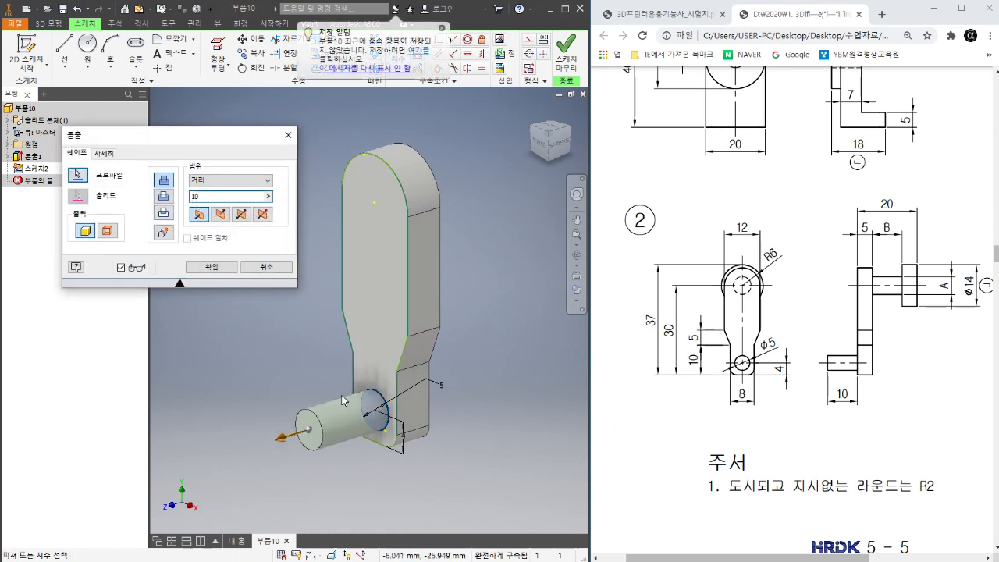
left_click(211, 268)
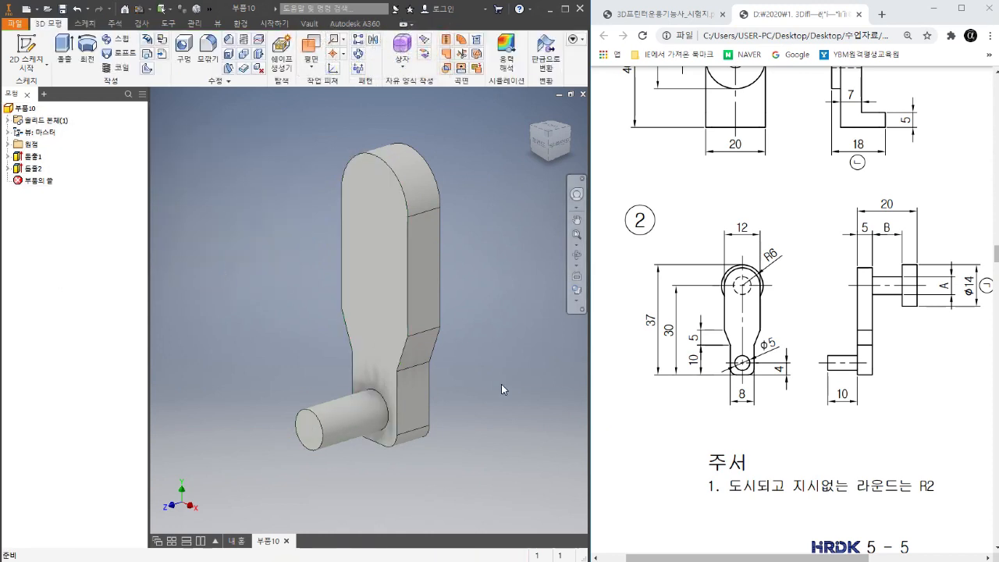
Start a sketch on the plate's back face and draw a circle about 5 mm in diameter centered on the top arc's center point.
key("F4")
left_click_drag(468, 467, 415, 391)
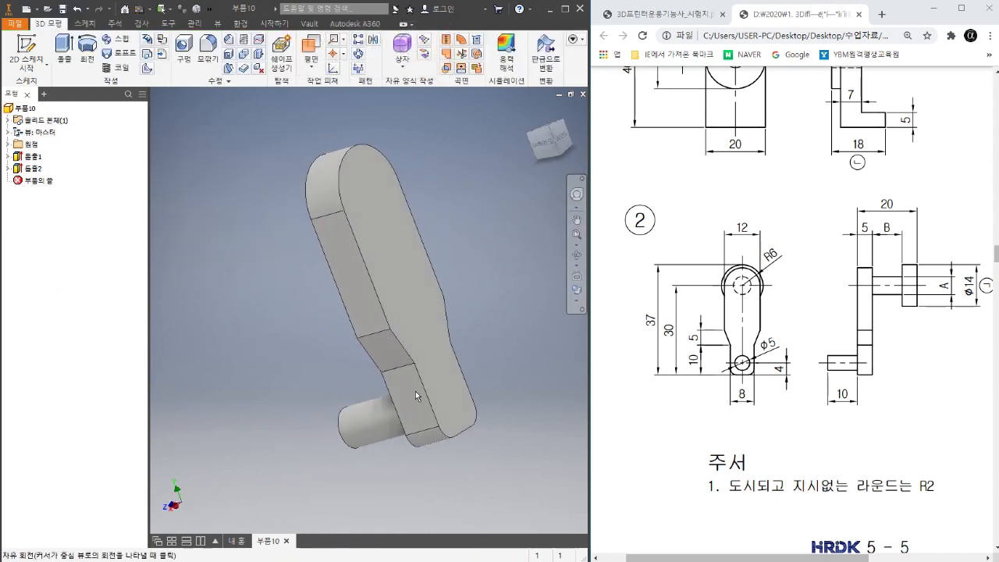
right_click(391, 218)
key("Escape")
key("s")
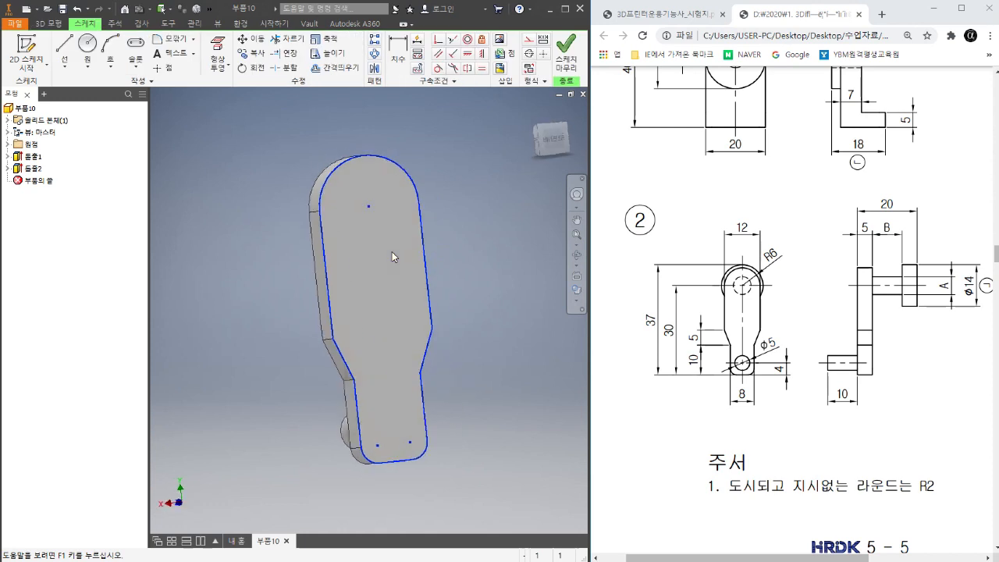
right_click(476, 207)
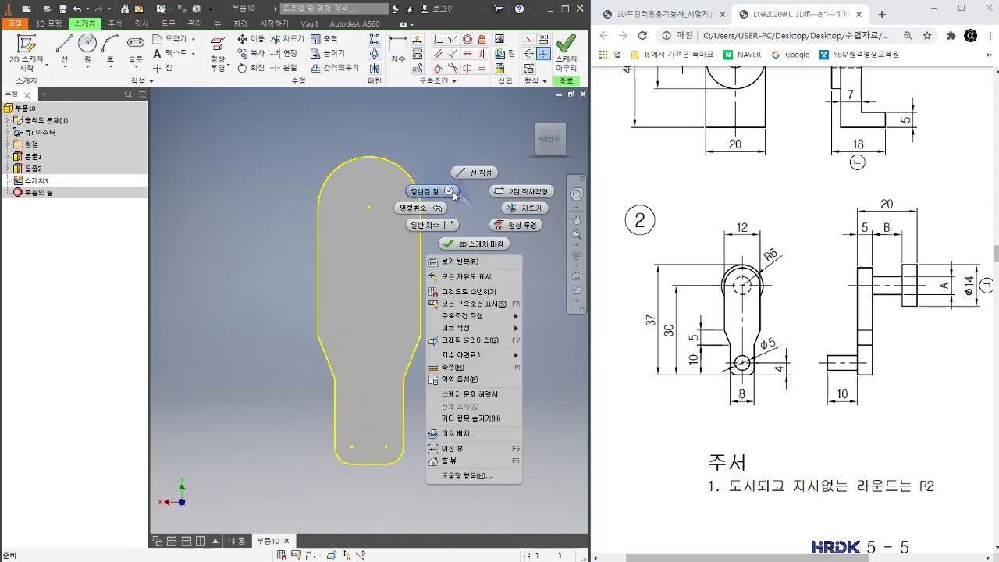
left_click(428, 191)
left_click(368, 207)
left_click(384, 221)
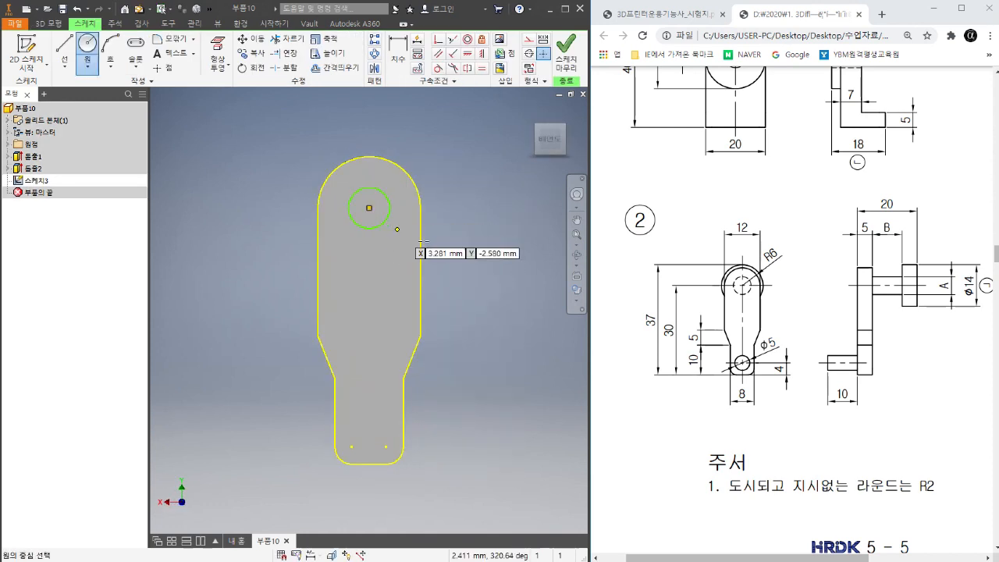
right_click(421, 254)
left_click(393, 275)
Handwrite the note 기준치수 ø6±1 = 7/5 above part 2's views in the drawing, circle dimension A and link it with an arrow.
scroll(389, 281, "down", 2)
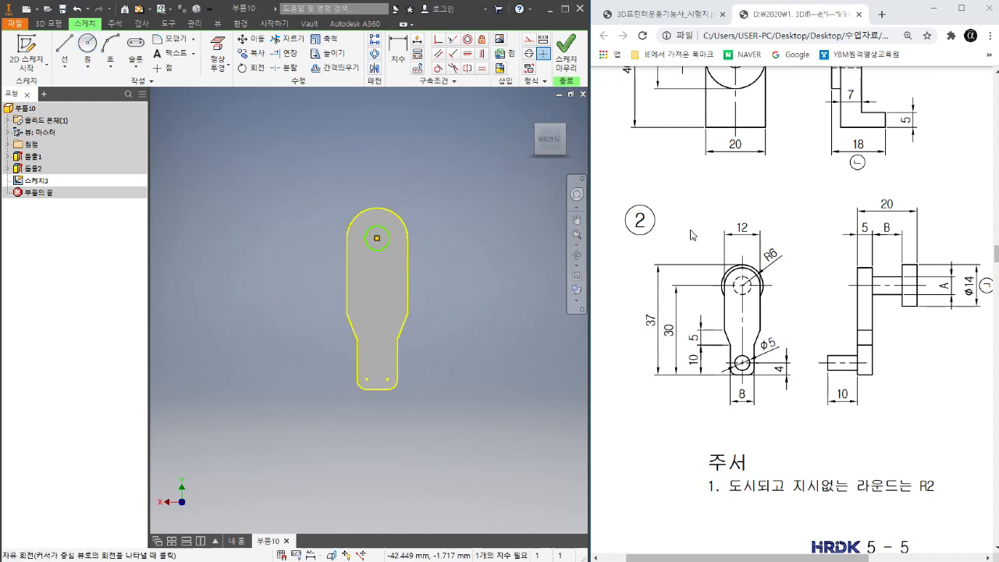
scroll(786, 256, "up", 1)
scroll(786, 286, "down", 2, "ctrl")
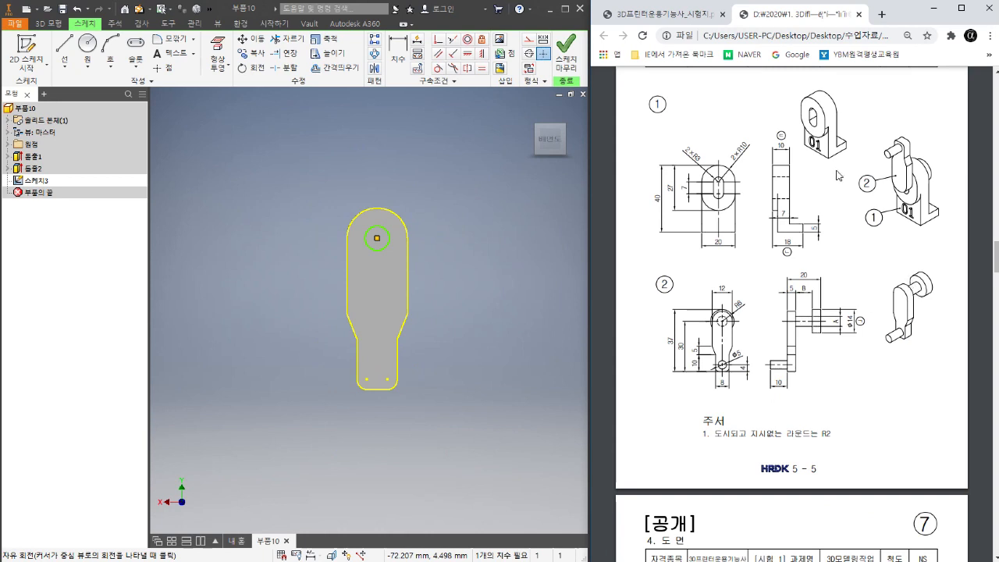
scroll(838, 175, "up", 1, "ctrl")
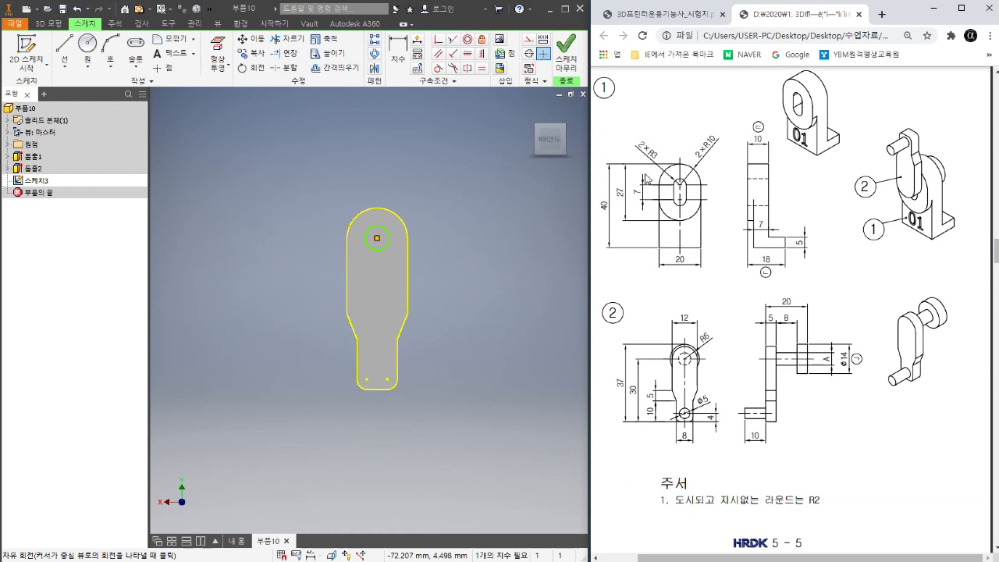
scroll(646, 178, "up", 2, "ctrl")
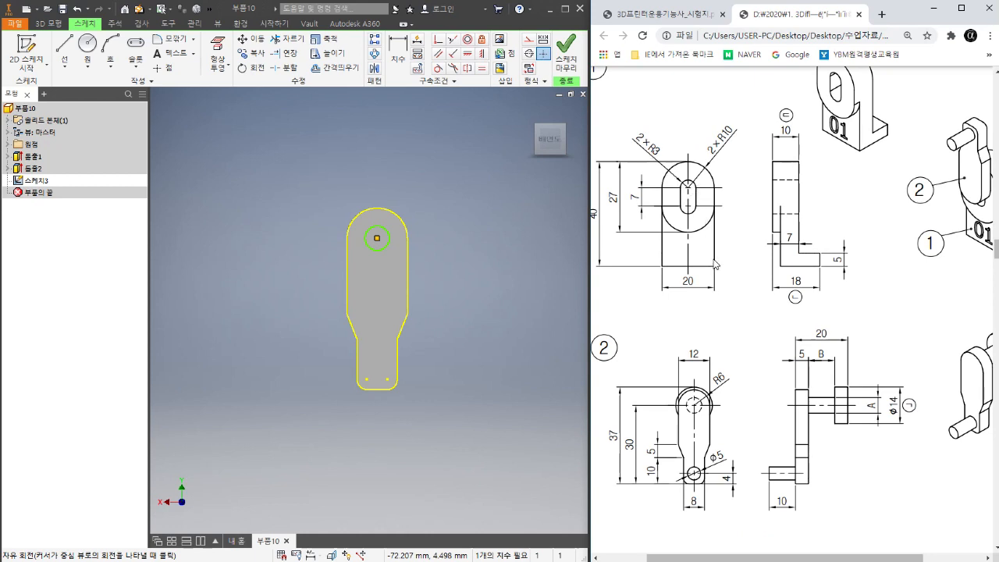
left_click_drag(612, 297, 623, 313)
left_click_drag(624, 303, 634, 309)
left_click_drag(639, 303, 647, 313)
mouse_move(634, 318)
left_mouse_down()
mouse_move(644, 328)
mouse_move(661, 306)
mouse_move(663, 316)
left_mouse_up()
mouse_move(666, 302)
left_mouse_down()
mouse_move(668, 323)
mouse_move(683, 313)
left_mouse_up()
left_click_drag(671, 318, 685, 316)
mouse_move(679, 316)
left_mouse_down()
mouse_move(682, 331)
mouse_move(700, 316)
mouse_move(703, 328)
left_mouse_up()
mouse_move(710, 310)
left_mouse_down()
mouse_move(713, 328)
mouse_move(712, 319)
mouse_move(728, 333)
mouse_move(752, 312)
left_mouse_up()
mouse_move(741, 319)
left_mouse_down()
mouse_move(757, 316)
mouse_move(741, 334)
left_mouse_up()
mouse_move(749, 325)
left_mouse_down()
mouse_move(776, 339)
mouse_move(826, 312)
left_mouse_up()
left_click(803, 314)
left_click_drag(803, 319, 826, 318)
left_click_drag(853, 278, 864, 332)
left_click_drag(864, 318, 877, 318)
left_click_drag(854, 314, 888, 312)
mouse_move(880, 419)
left_mouse_down()
mouse_move(866, 413)
mouse_move(880, 398)
mouse_move(879, 415)
mouse_move(875, 347)
mouse_move(883, 351)
left_mouse_up()
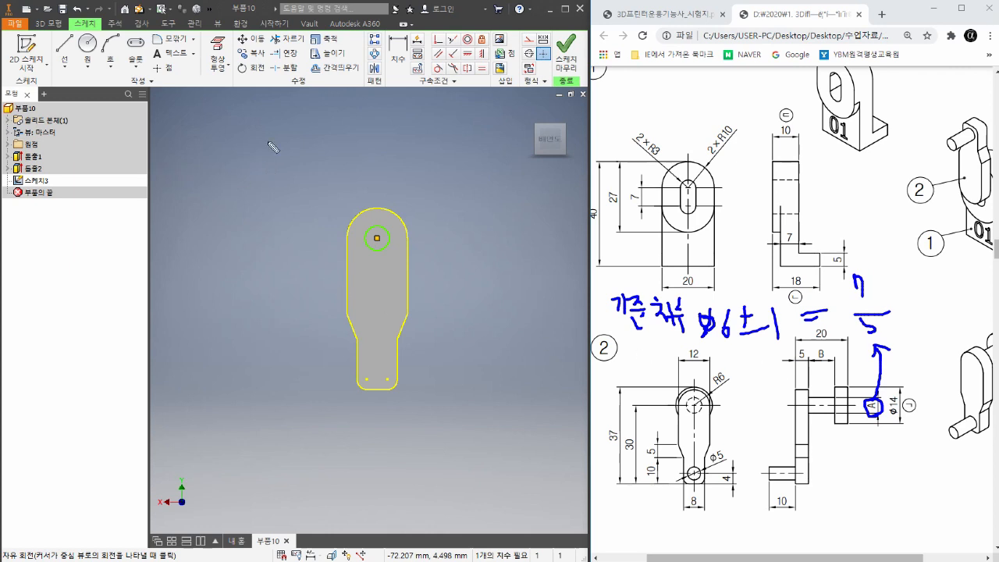
Handwrite the note 구멍 > 축 above the part in the sketch view and label it 헐거운 끼워맞춤.
mouse_move(285, 134)
left_mouse_down()
mouse_move(297, 148)
mouse_move(371, 155)
mouse_move(380, 171)
left_mouse_up()
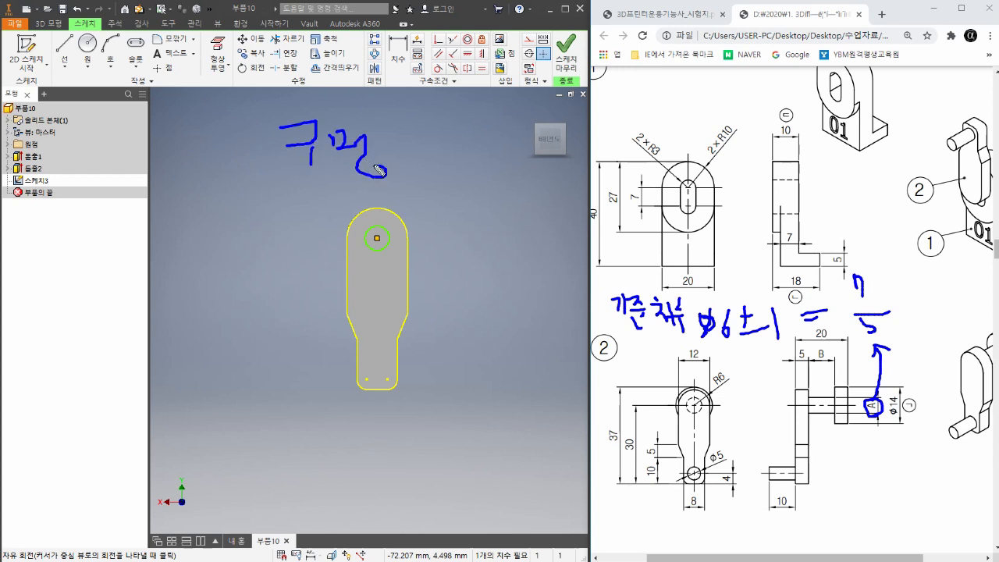
mouse_move(409, 135)
left_mouse_down()
mouse_move(445, 153)
mouse_move(424, 181)
left_mouse_up()
mouse_move(476, 123)
left_mouse_down()
mouse_move(470, 134)
mouse_move(499, 144)
mouse_move(472, 151)
mouse_move(506, 156)
mouse_move(519, 184)
left_mouse_up()
mouse_move(58, 131)
left_mouse_down()
mouse_move(55, 150)
mouse_move(74, 142)
mouse_move(88, 172)
mouse_move(143, 145)
mouse_move(153, 169)
mouse_move(166, 141)
mouse_move(204, 157)
mouse_move(226, 144)
mouse_move(220, 165)
mouse_move(239, 153)
mouse_move(234, 188)
mouse_move(245, 182)
left_mouse_up()
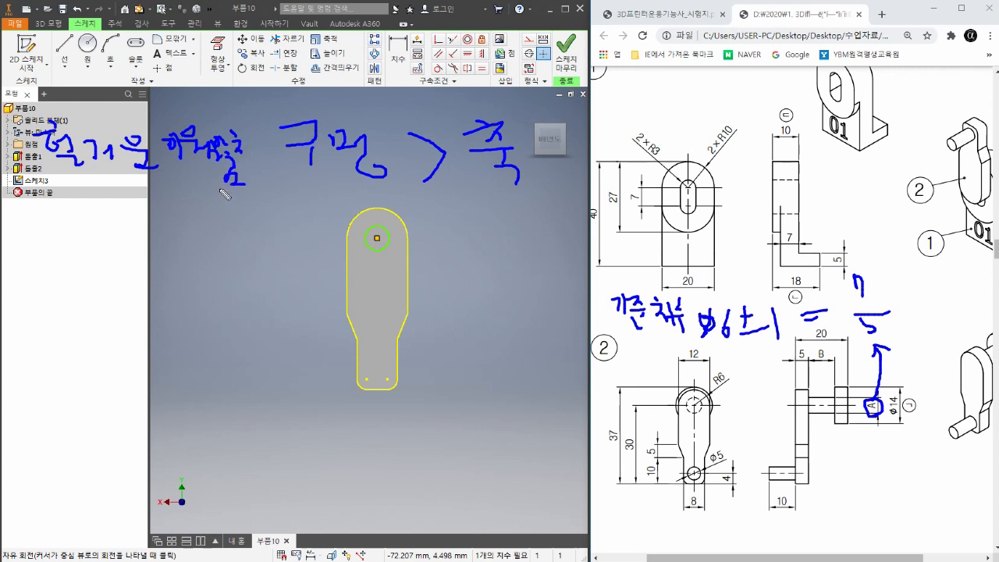
Handwrite 구멍 = 축 labelled 중간 끼워맞춤 and 구멍 < 축 labelled 억지 끼워맞춤 below the first fit note.
mouse_move(300, 254)
left_mouse_down()
mouse_move(318, 281)
mouse_move(348, 260)
mouse_move(360, 275)
mouse_move(473, 241)
mouse_move(477, 304)
left_mouse_up()
mouse_move(44, 262)
left_mouse_down()
mouse_move(76, 290)
mouse_move(117, 269)
mouse_move(132, 288)
mouse_move(148, 270)
mouse_move(248, 275)
mouse_move(257, 301)
mouse_move(239, 310)
left_mouse_up()
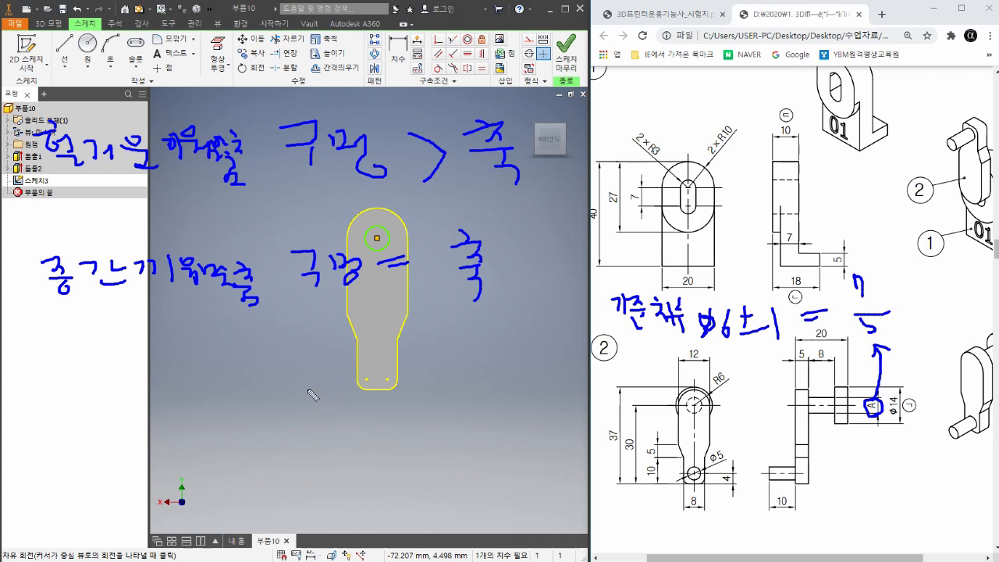
mouse_move(312, 395)
left_mouse_down()
mouse_move(337, 426)
mouse_move(392, 400)
mouse_move(397, 426)
mouse_move(457, 395)
mouse_move(465, 429)
mouse_move(490, 392)
mouse_move(506, 414)
mouse_move(492, 423)
mouse_move(496, 459)
left_mouse_up()
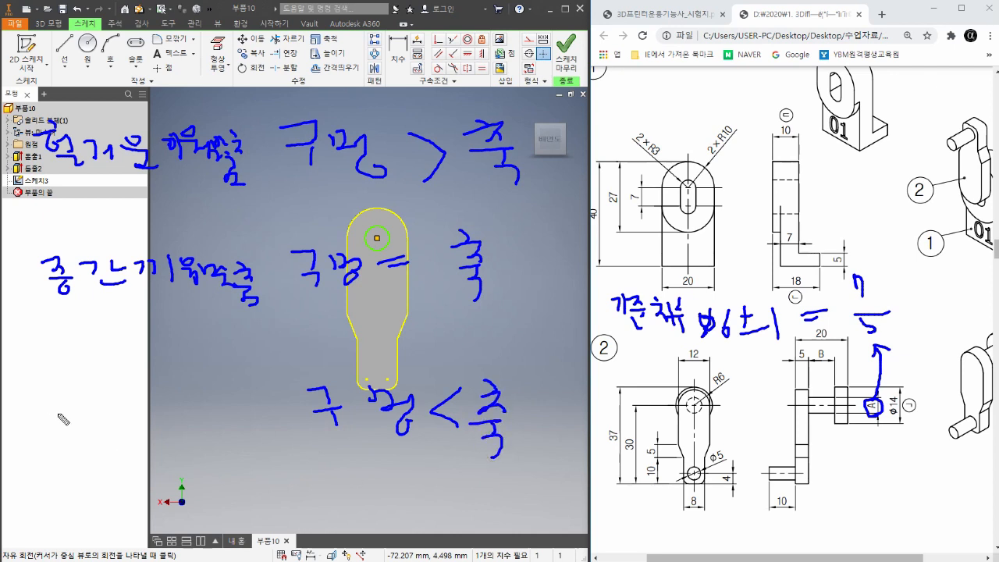
mouse_move(66, 397)
left_mouse_down()
mouse_move(81, 431)
mouse_move(195, 409)
mouse_move(251, 421)
mouse_move(270, 456)
mouse_move(276, 445)
left_mouse_up()
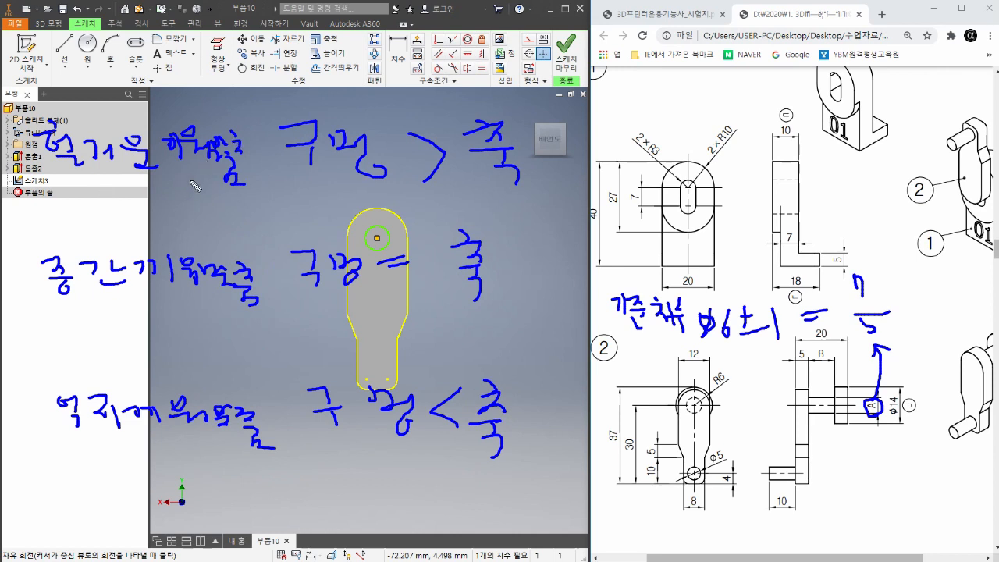
Circle the three handwritten fit names and the 5 in the tolerance note, and clear all the handwritten annotations.
mouse_move(192, 185)
left_mouse_down()
mouse_move(119, 187)
mouse_move(226, 105)
mouse_move(160, 184)
left_mouse_up()
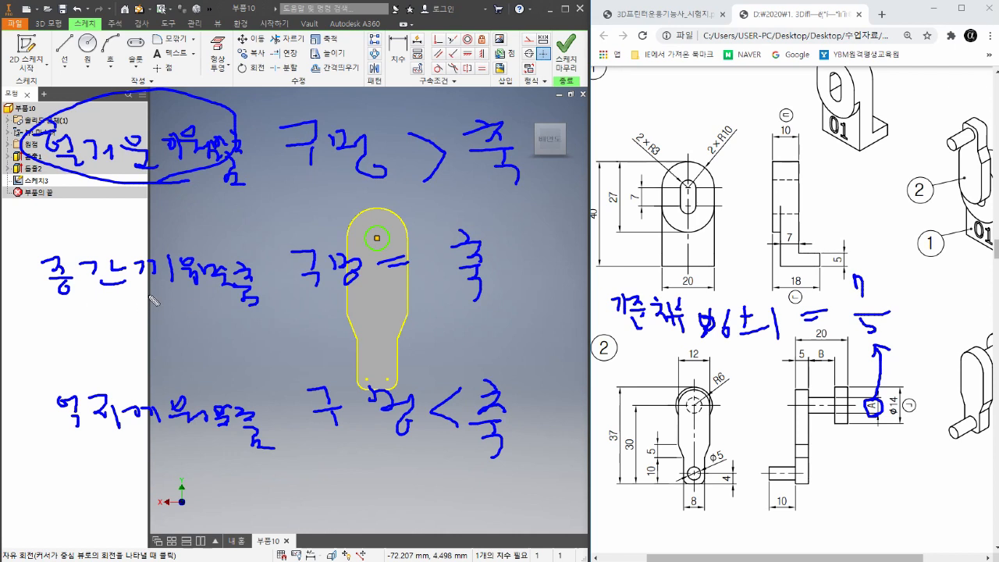
mouse_move(230, 297)
left_mouse_down()
mouse_move(72, 297)
mouse_move(217, 239)
mouse_move(254, 285)
mouse_move(203, 305)
left_mouse_up()
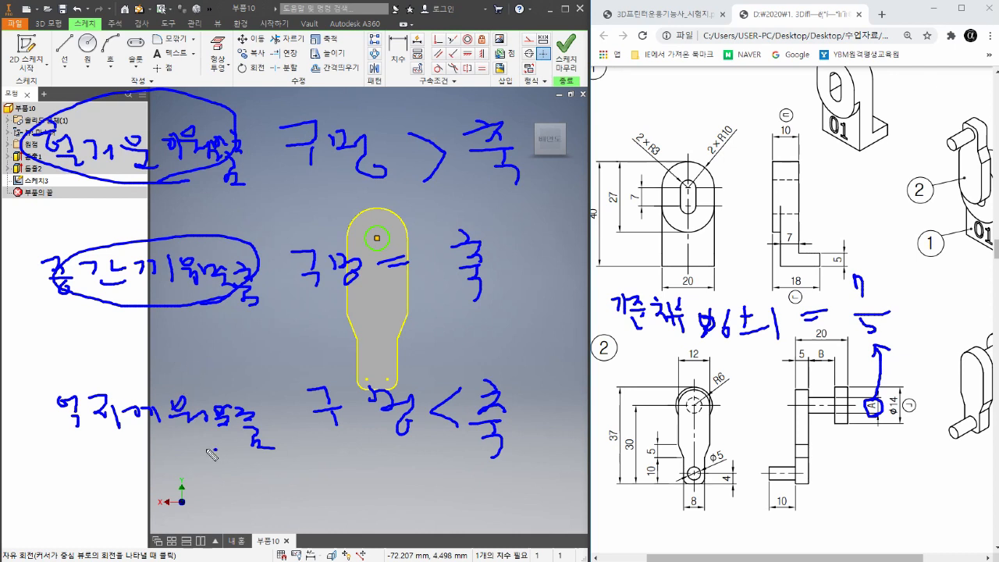
mouse_move(211, 453)
left_mouse_down()
mouse_move(170, 378)
mouse_move(197, 452)
left_mouse_up()
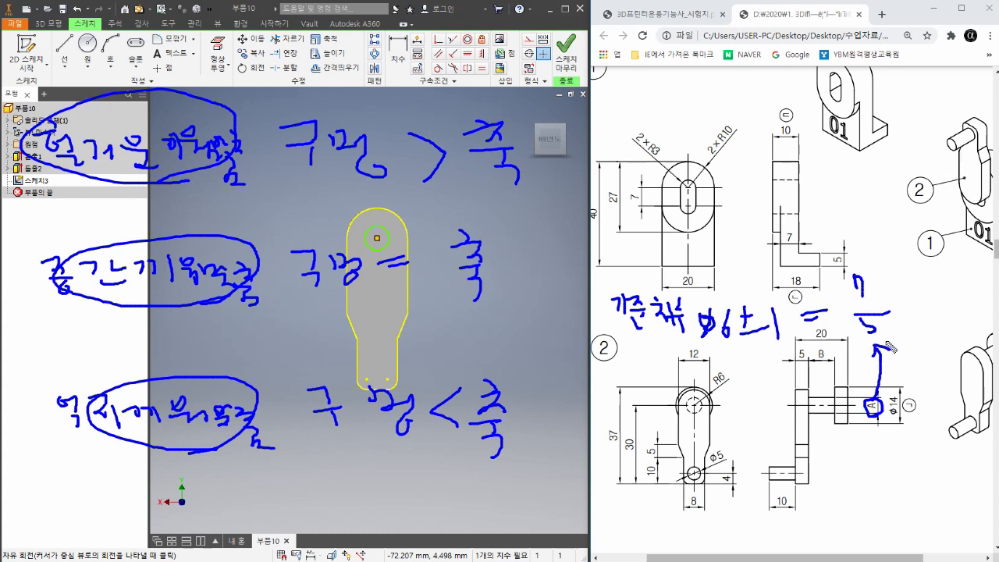
mouse_move(893, 348)
left_mouse_down()
mouse_move(882, 300)
mouse_move(886, 355)
left_mouse_up()
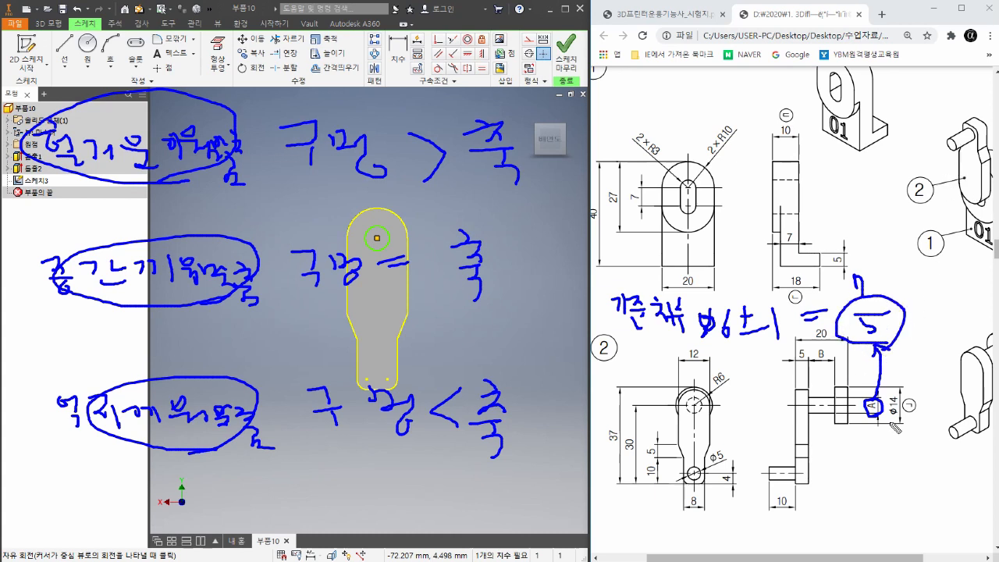
key("Escape")
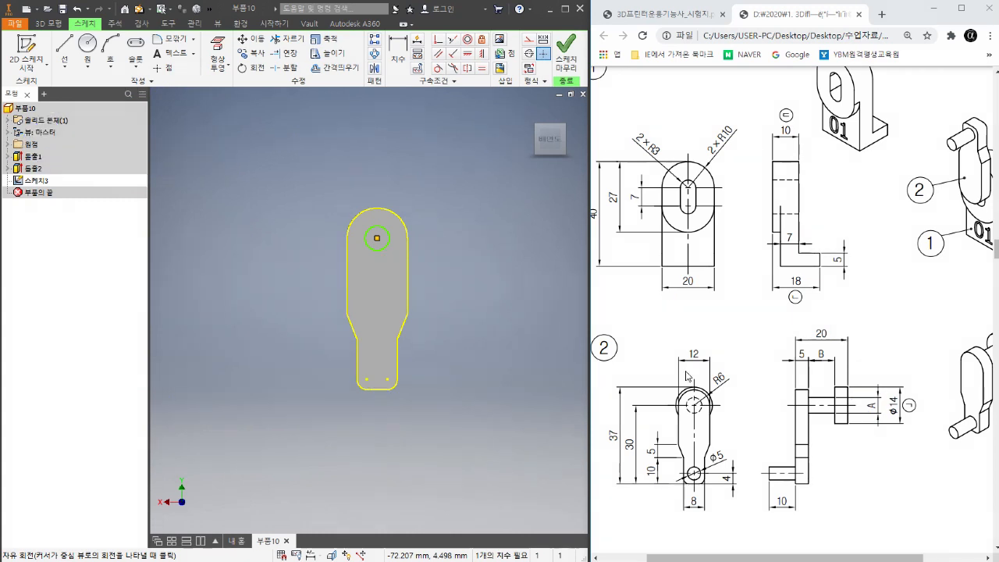
Dimension the shaft circle on the plate's back face with a diameter of 5 mm.
key("d")
scroll(411, 249, "down", 3)
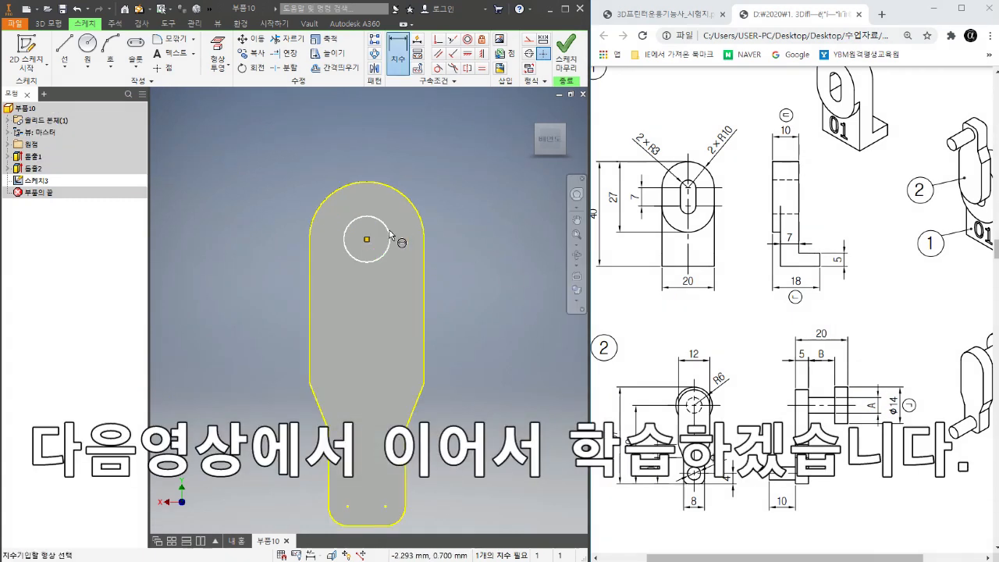
left_click(389, 234)
left_click(438, 179)
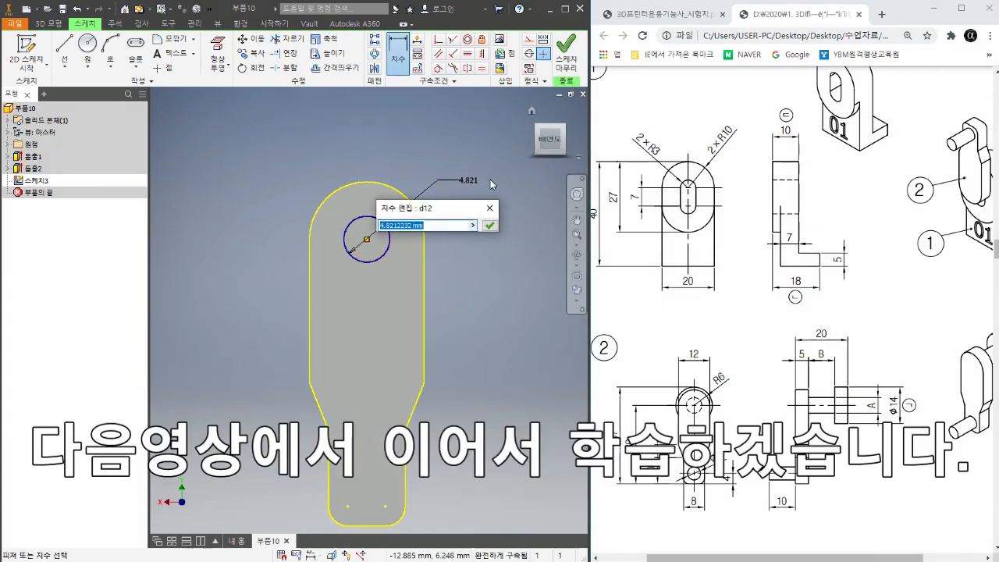
type("5")
key("Return")
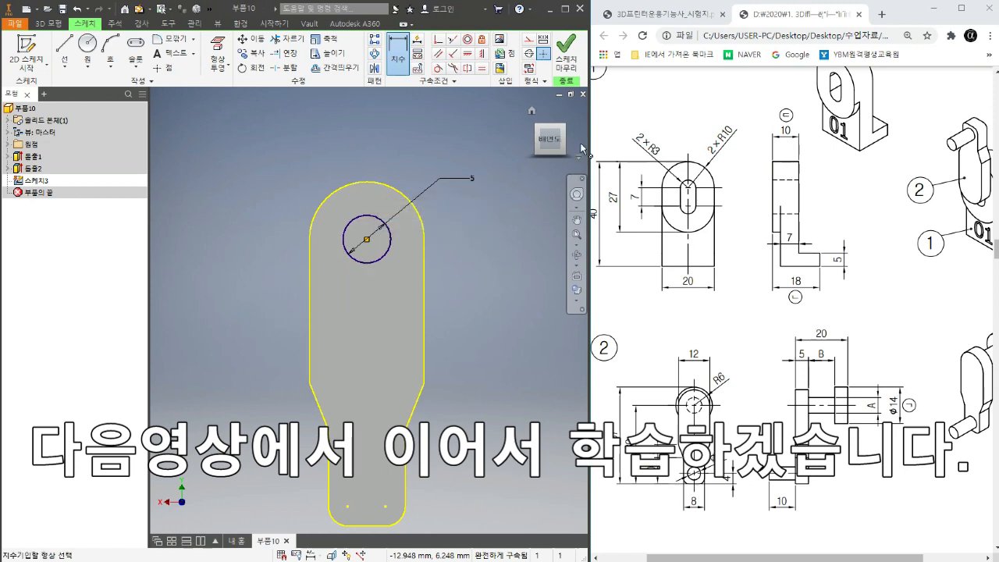